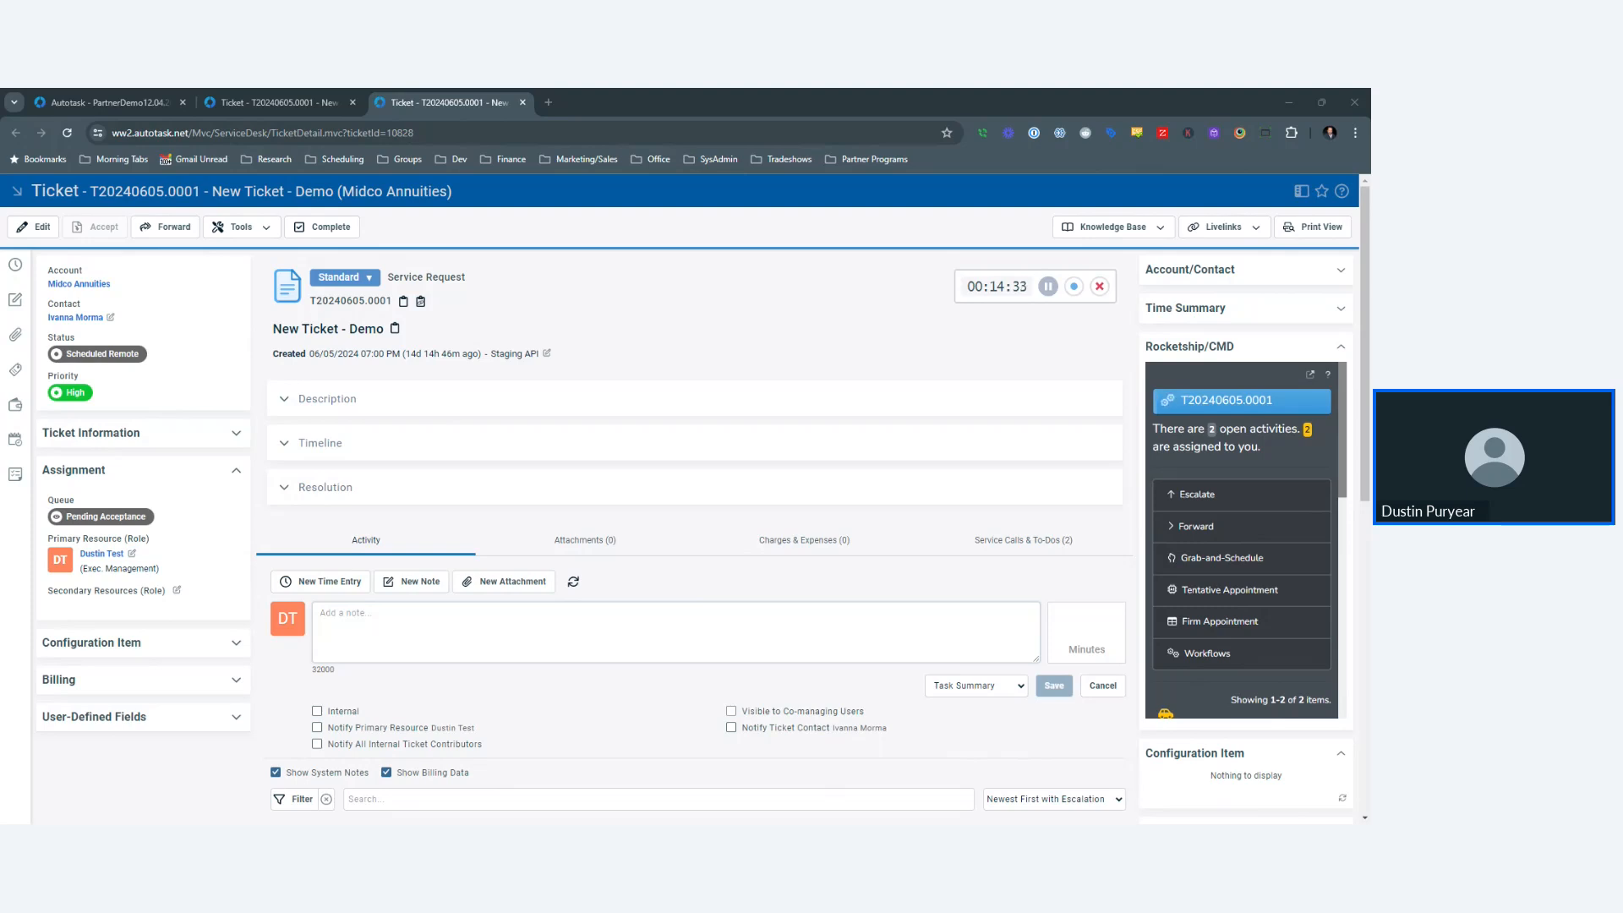
- Try out and discard a test ticket note titled 'tewsdfsdf' with description 'sdfsdf'
click(16, 298)
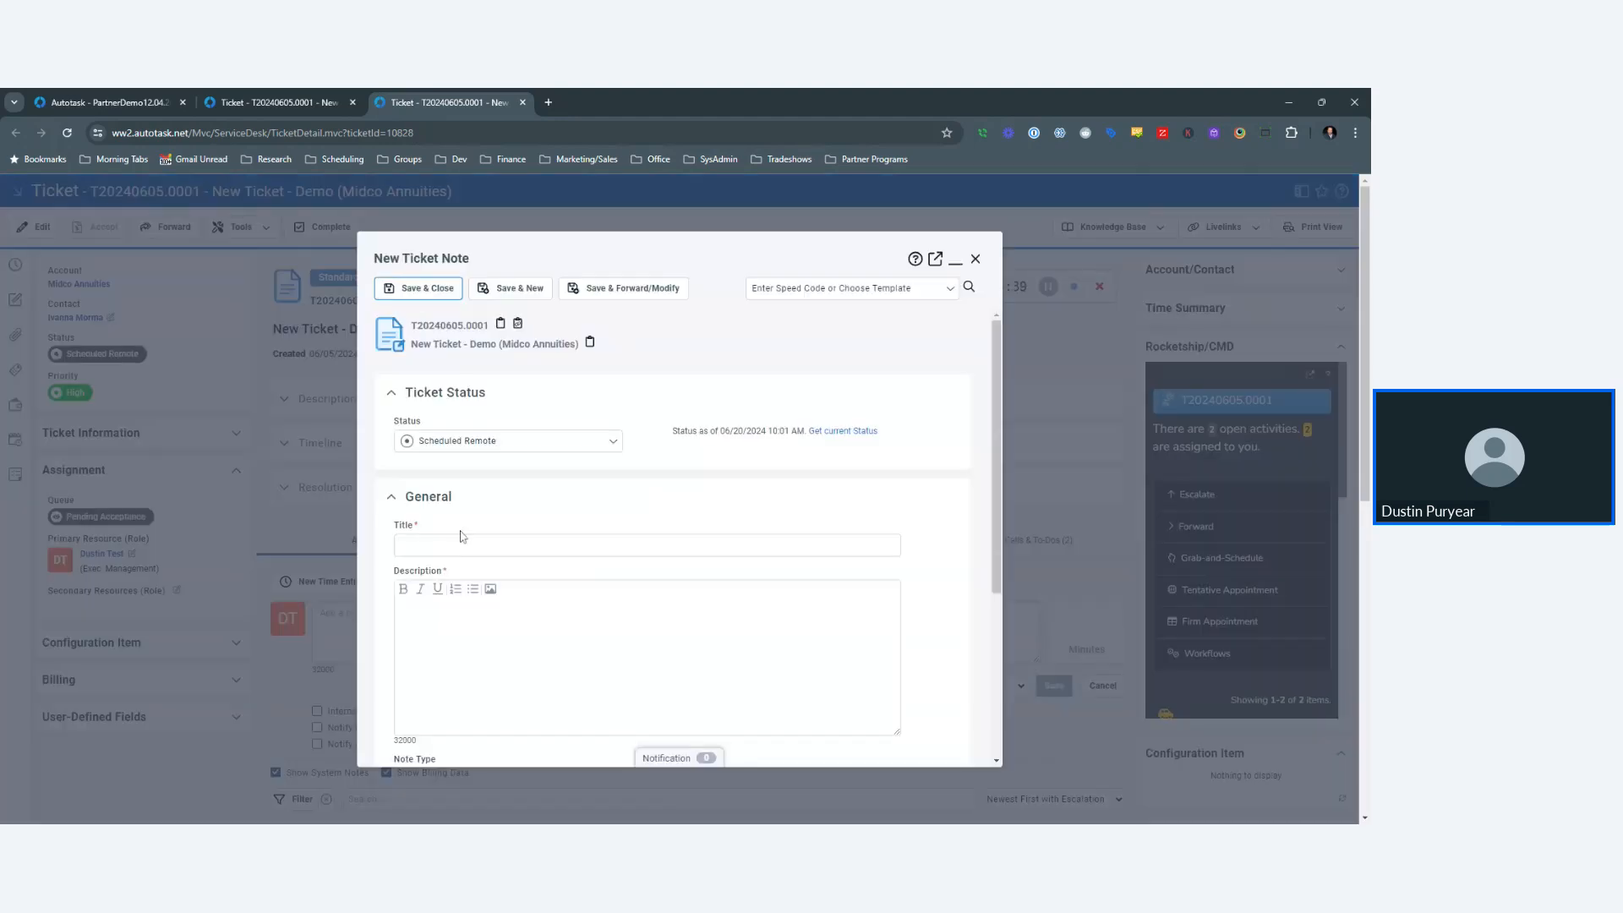
click(976, 259)
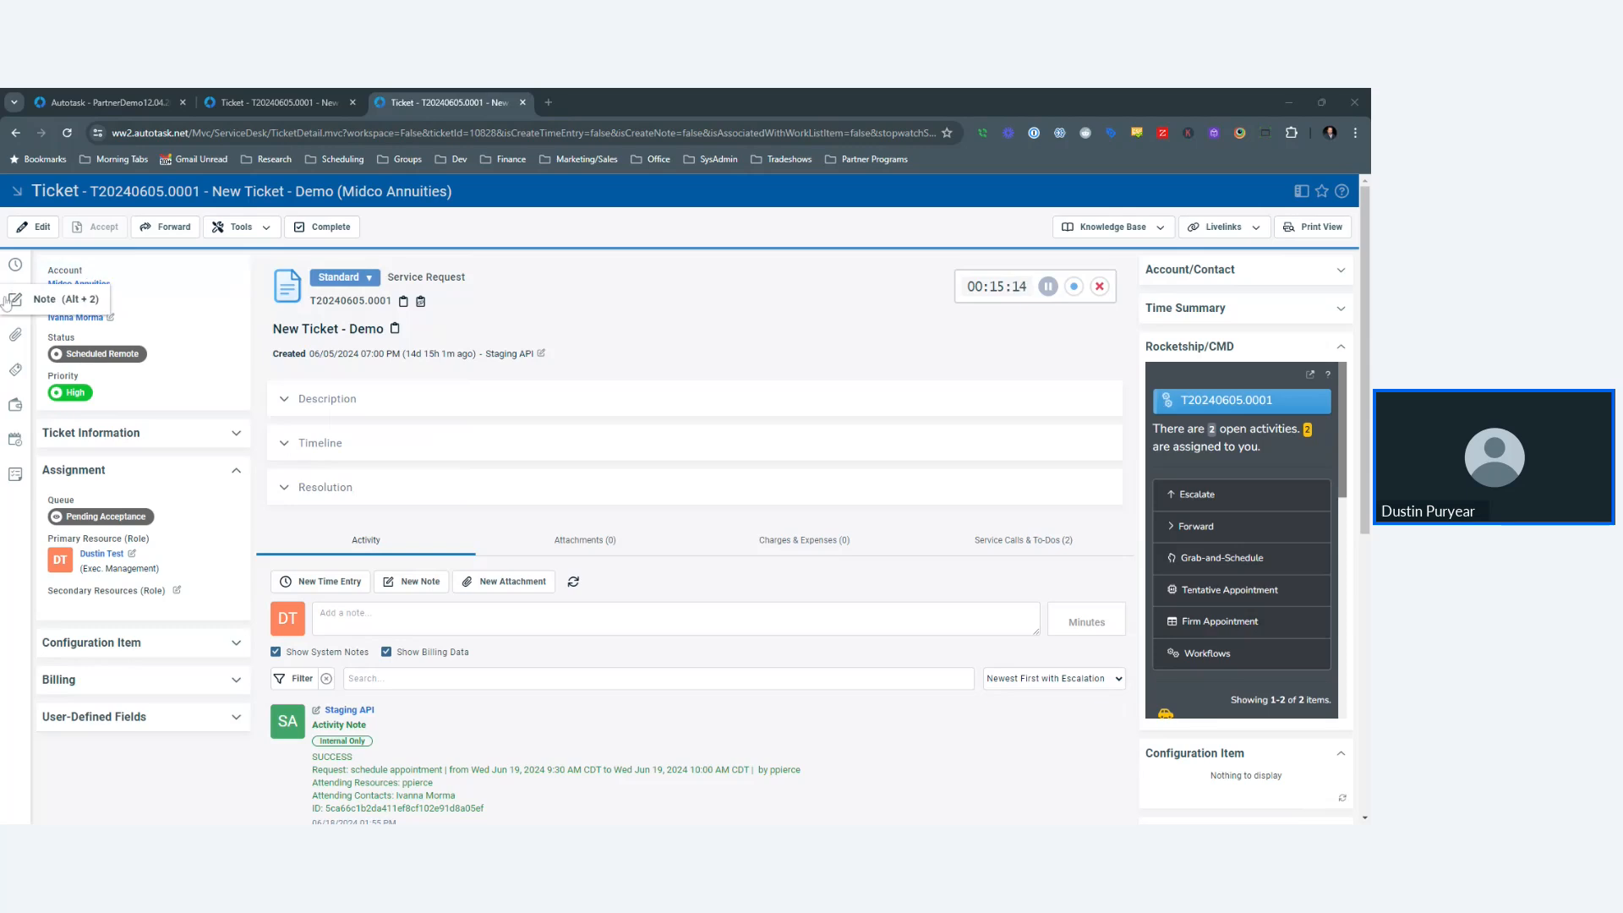
click(101, 353)
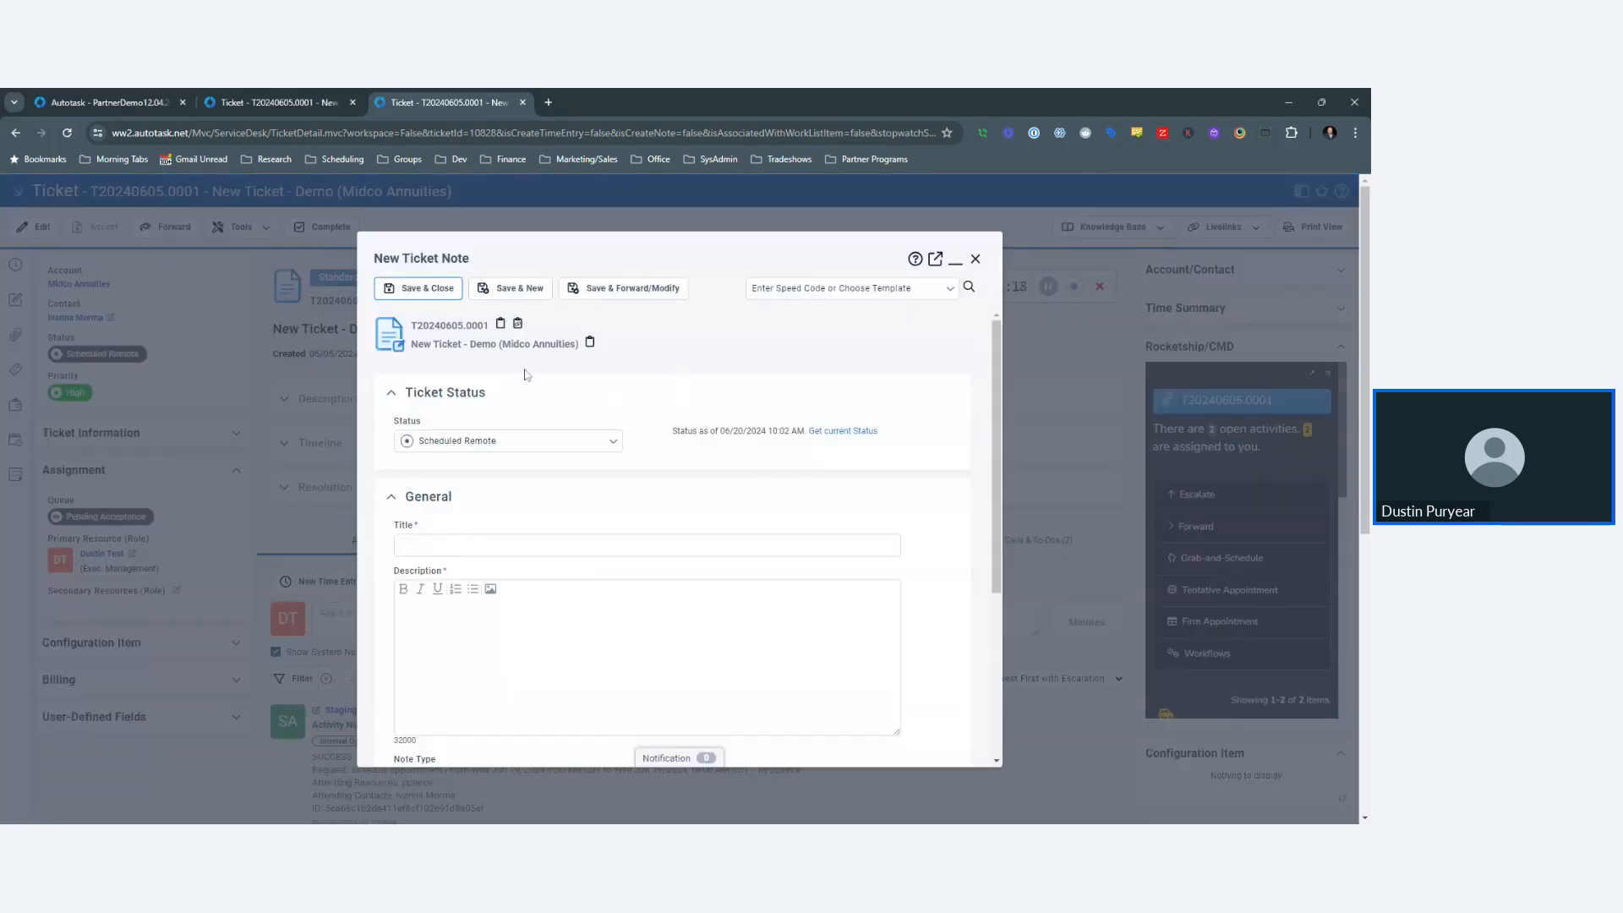
click(399, 545)
text(tewsdfsdf)
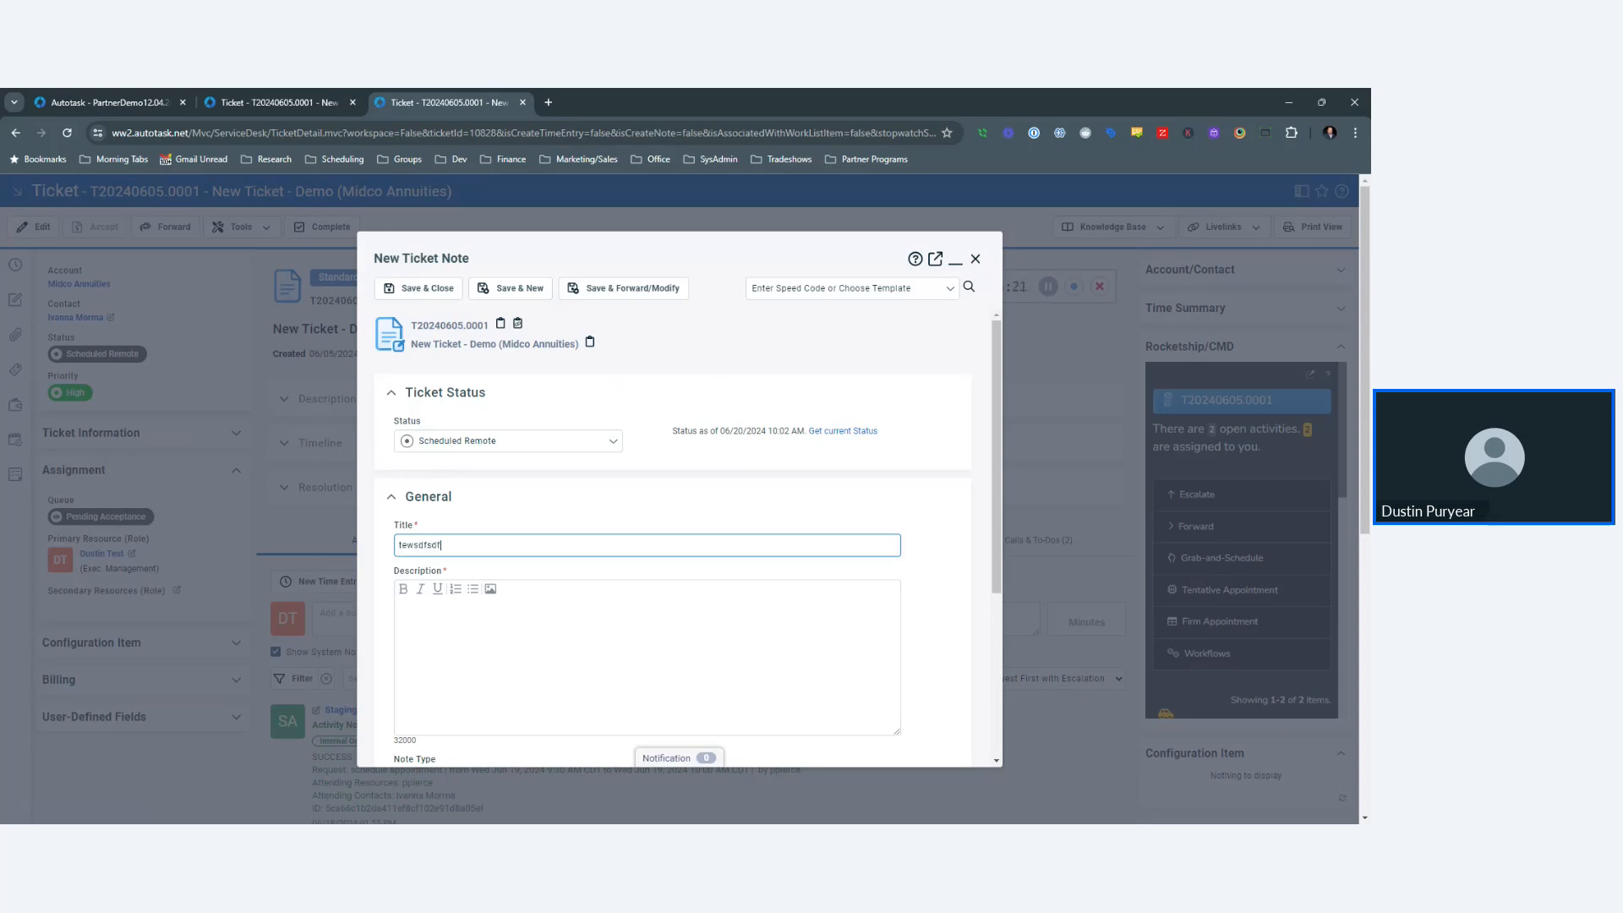
click(534, 624)
text(sdfsdf)
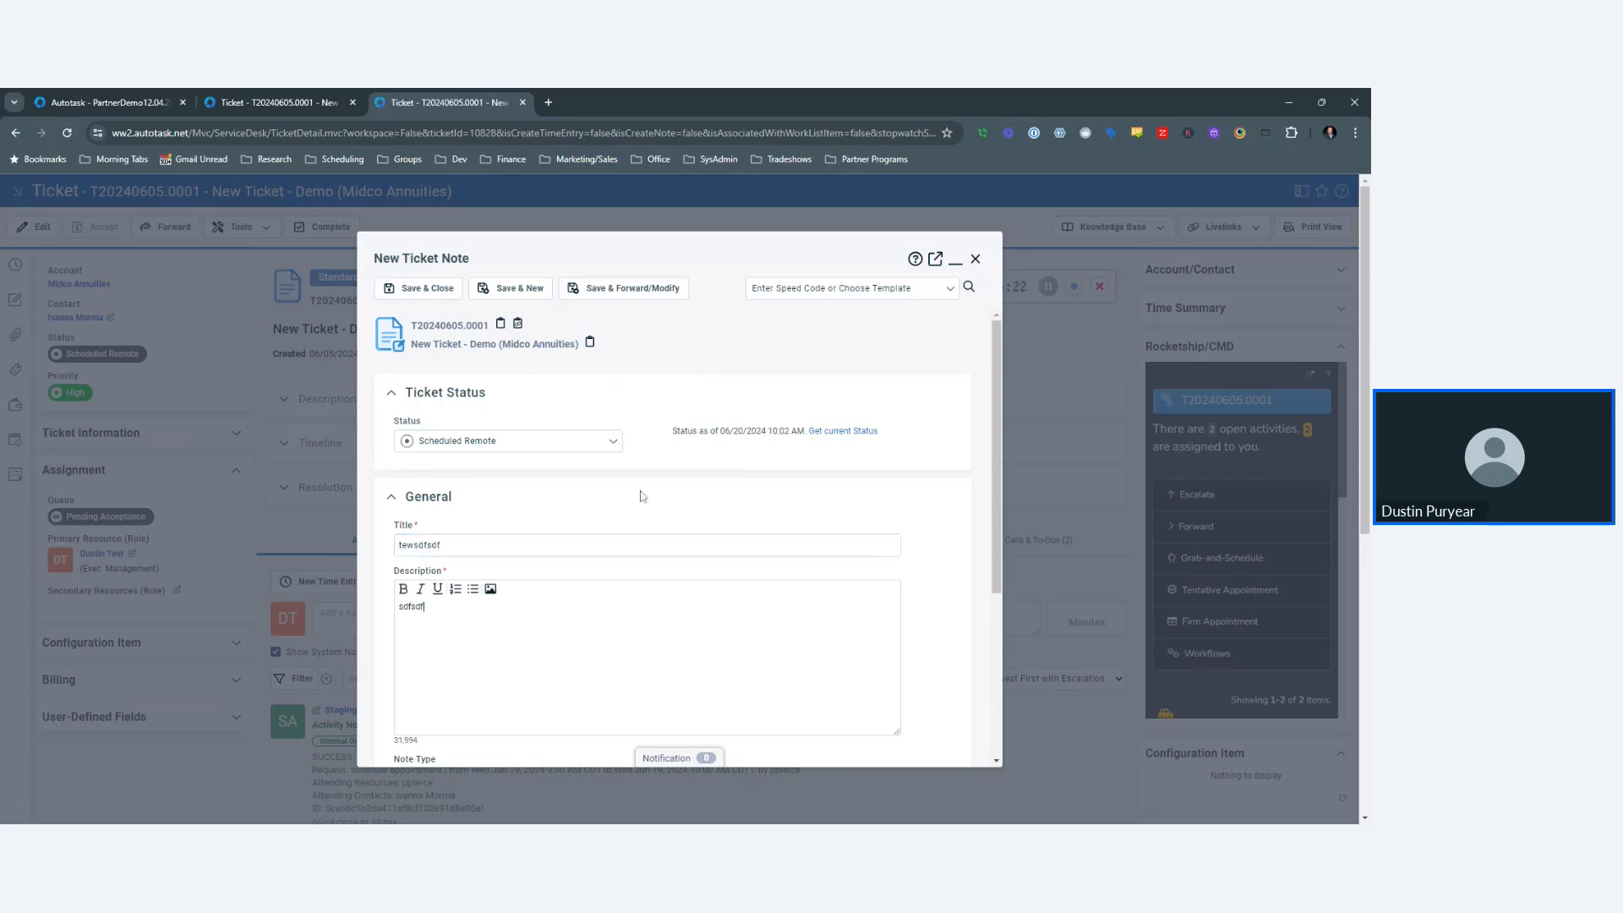
scroll(644, 497, down, 3)
click(713, 633)
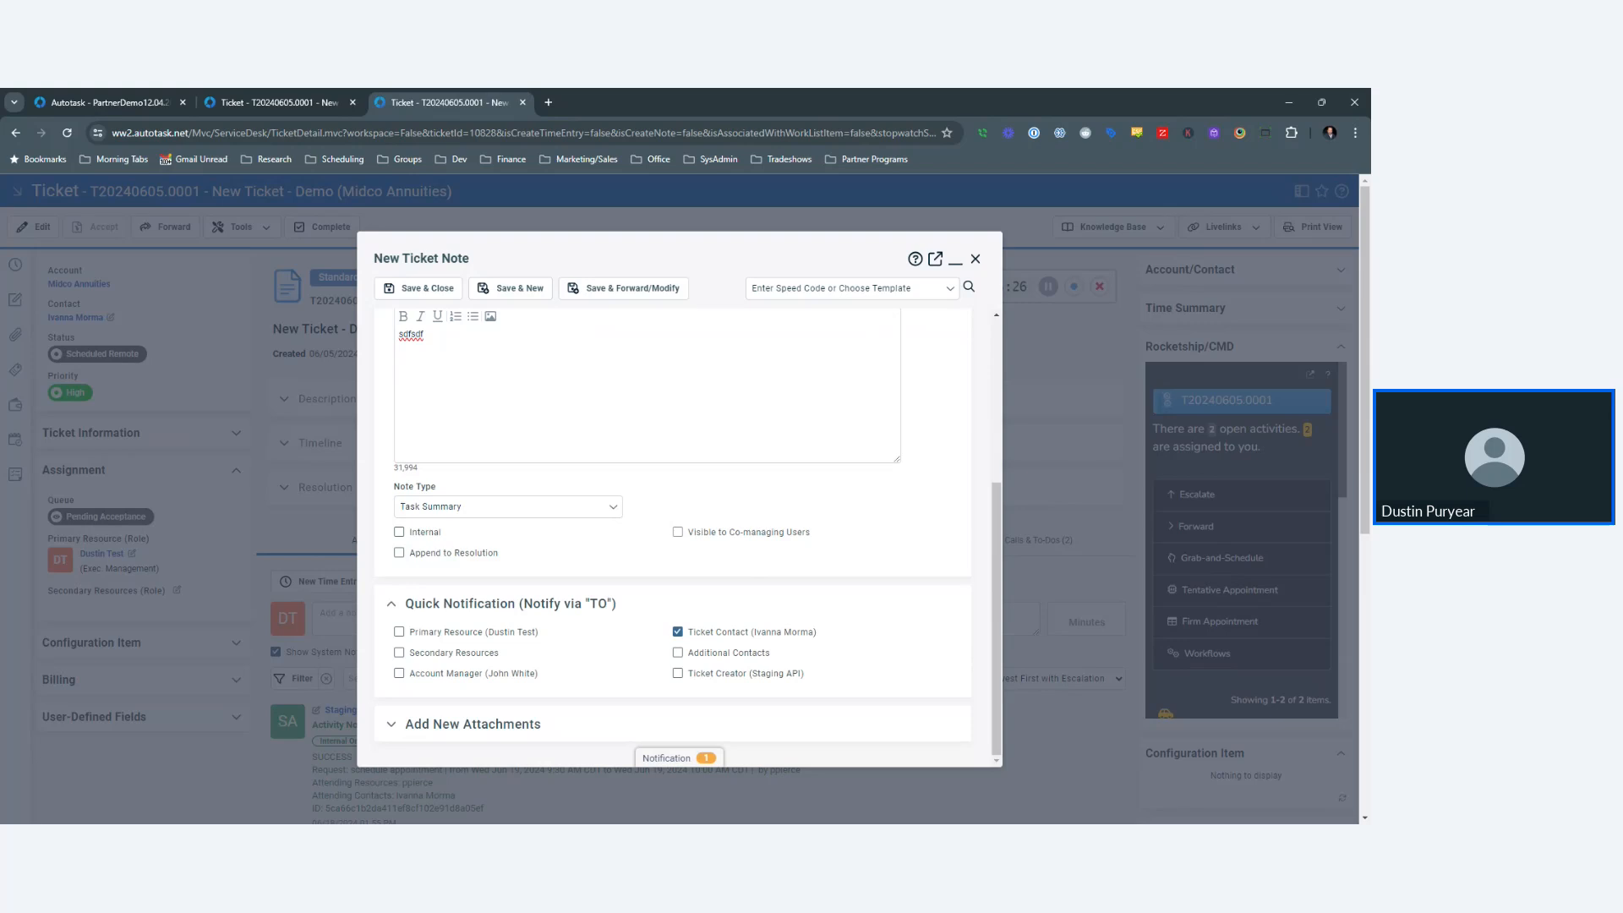
scroll(672, 532, up, 5)
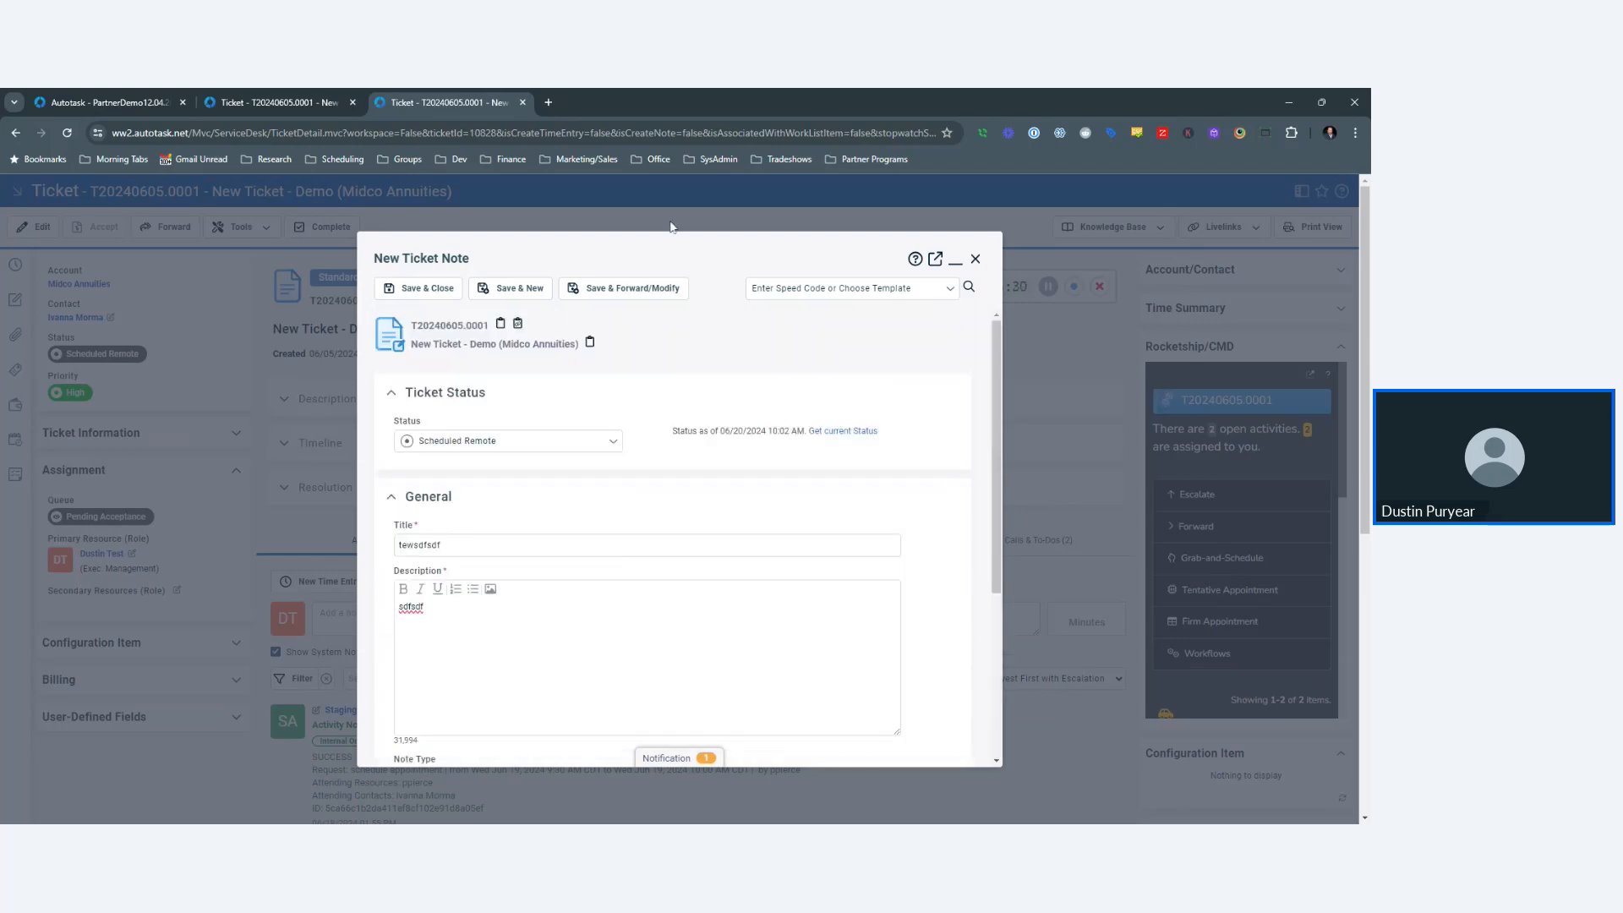
click(975, 258)
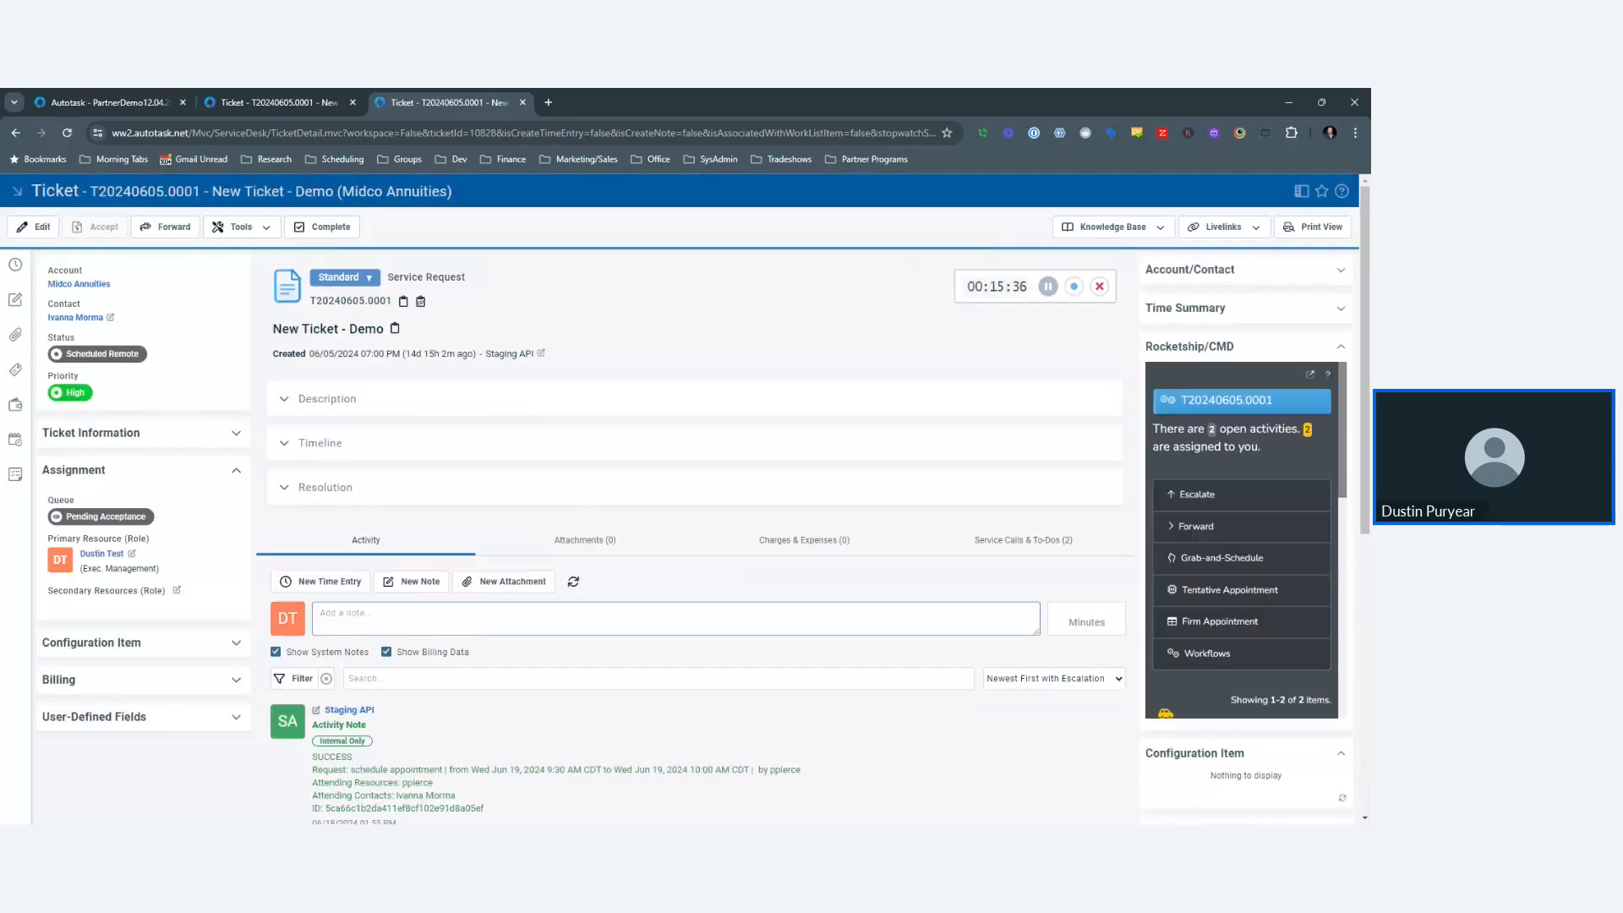
- Write 'Hi there, we are looking into this now!' as a quick note, leaving Notify Ticket Contact unticked
scroll(633, 530, down, 3)
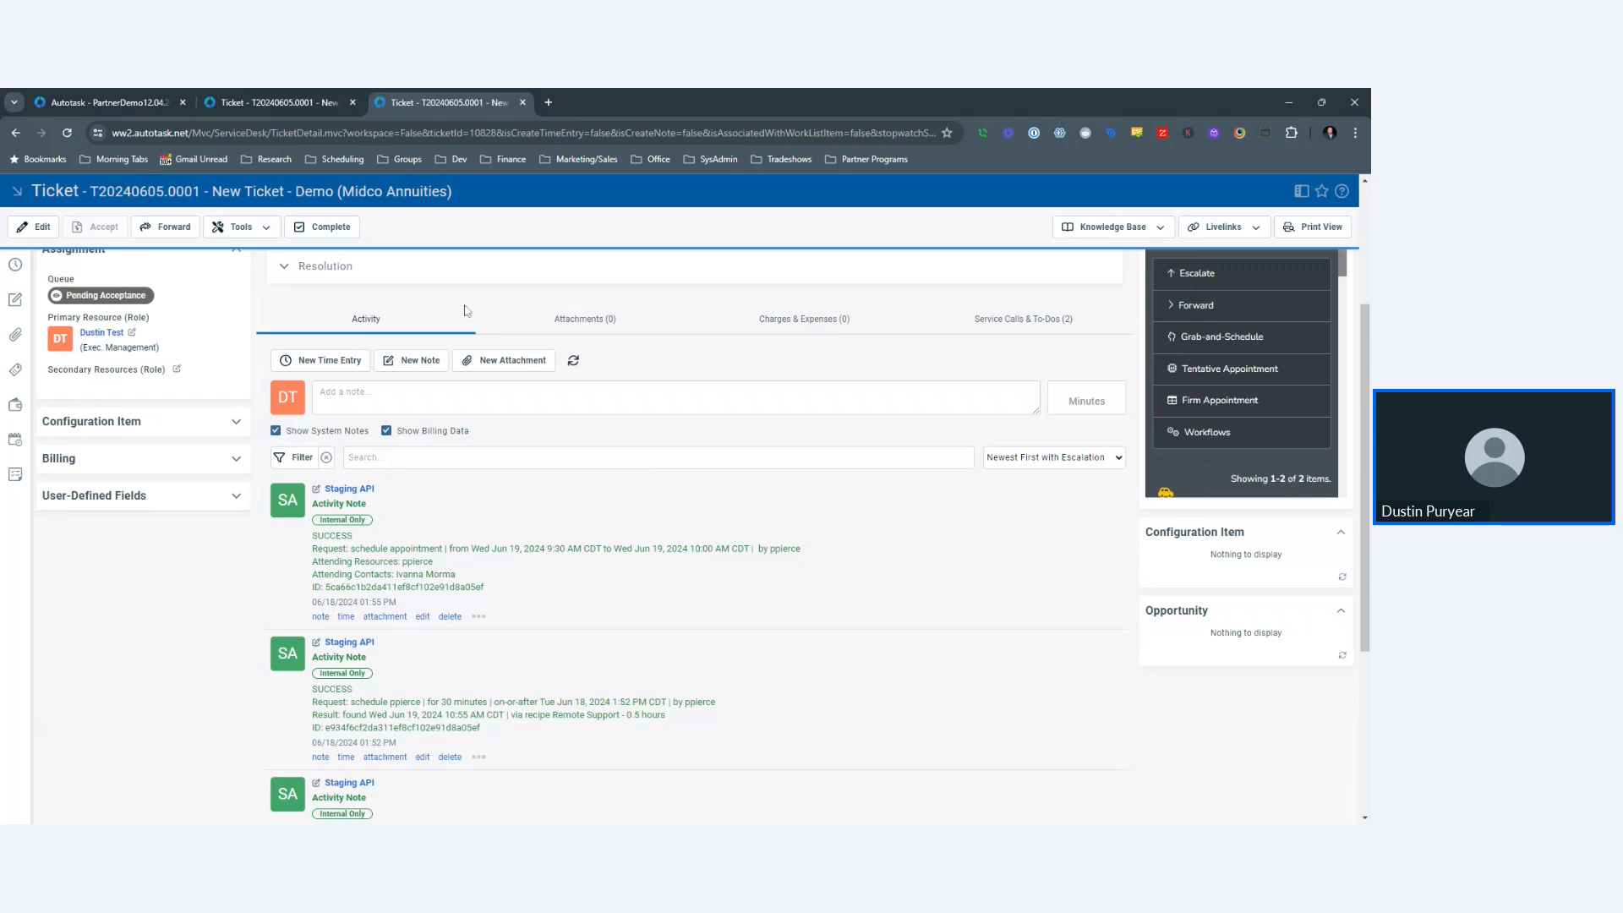
scroll(294, 386, up, 3)
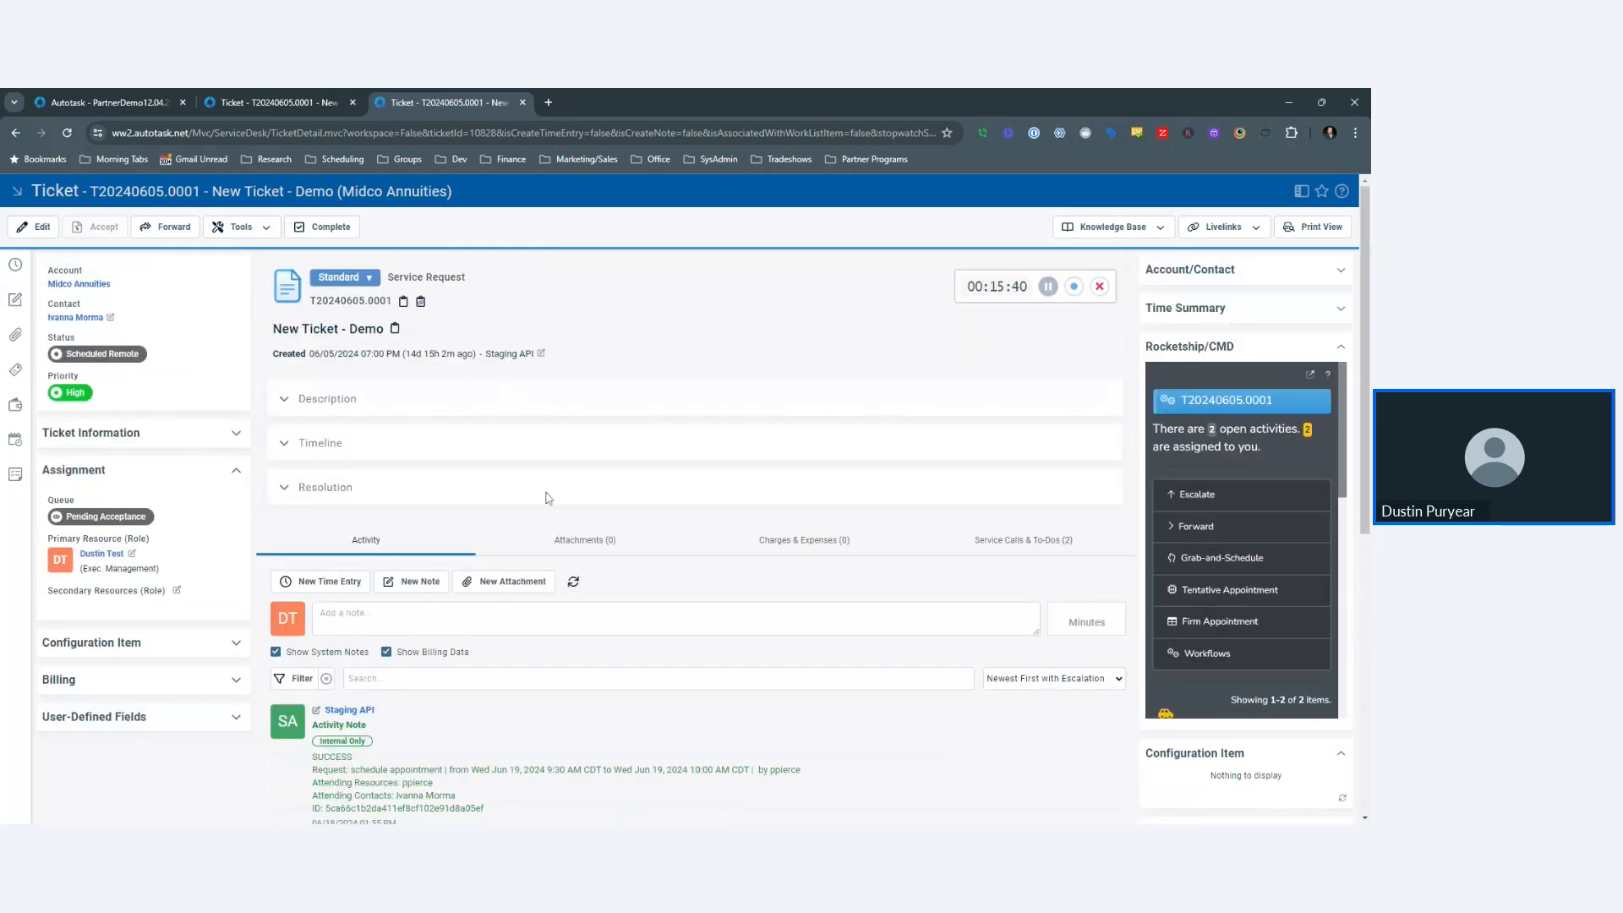
click(592, 619)
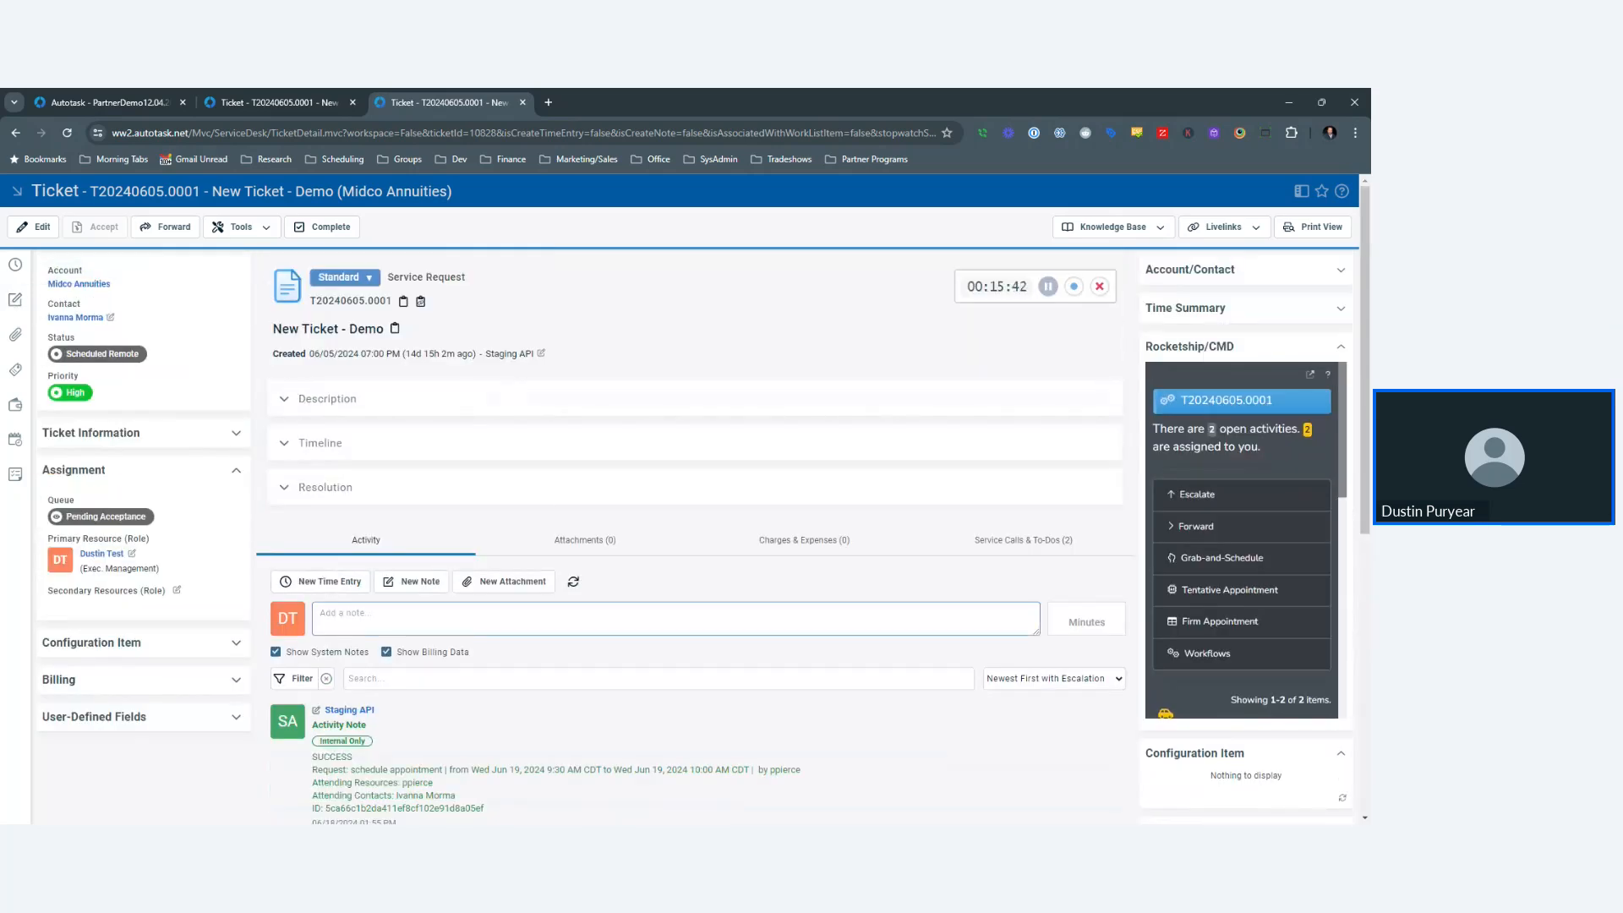
text(Hi there,)
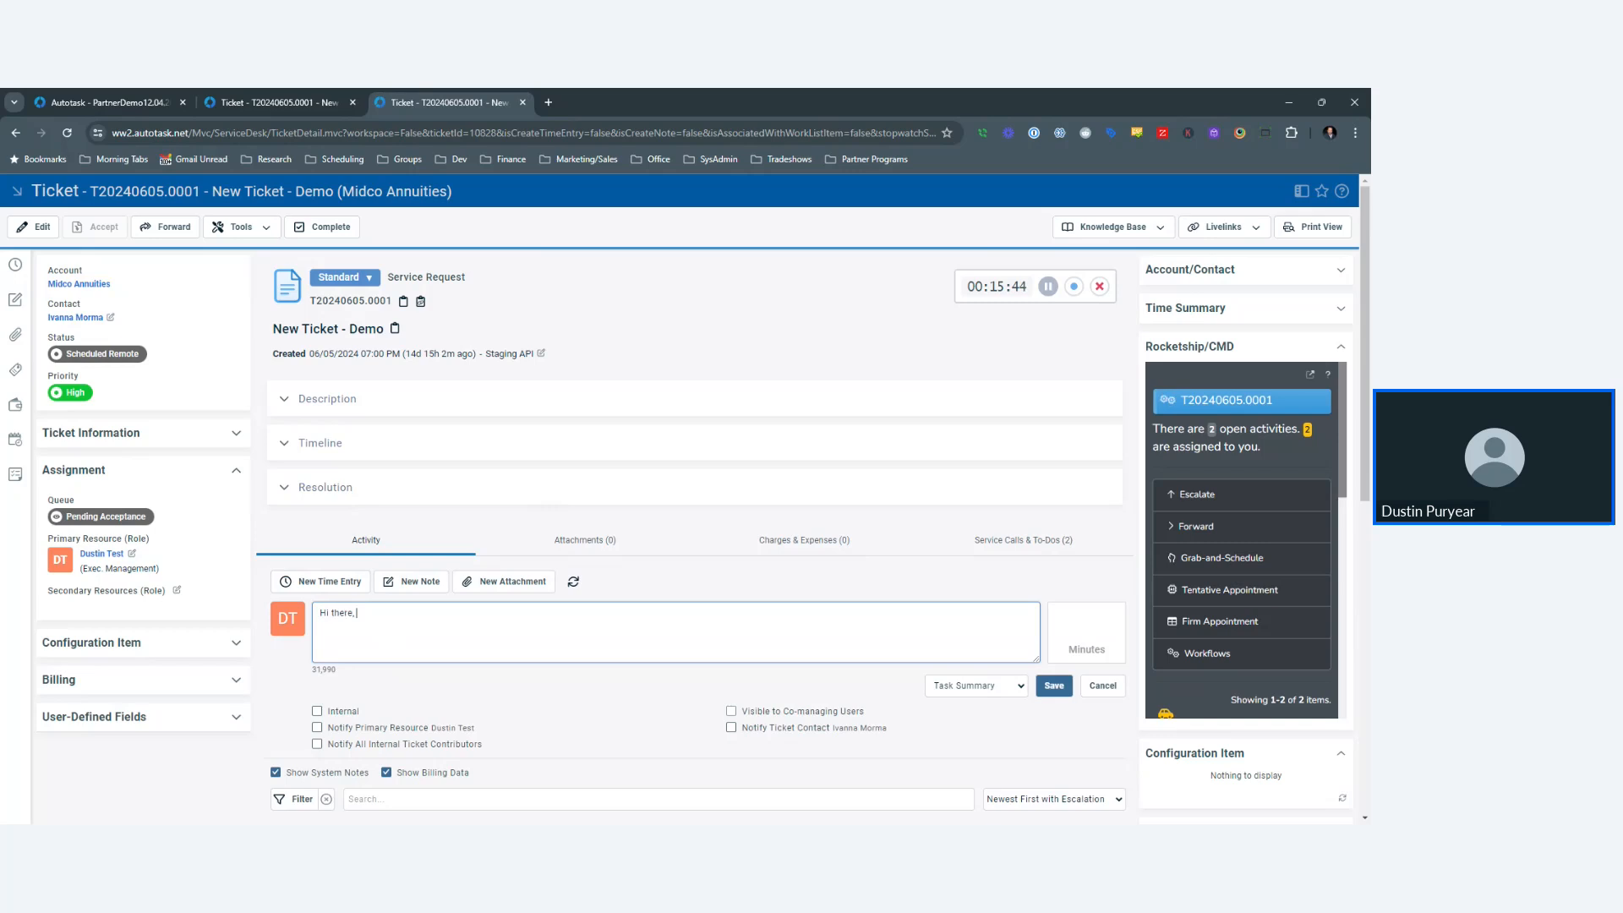
text( we are looking into this now!)
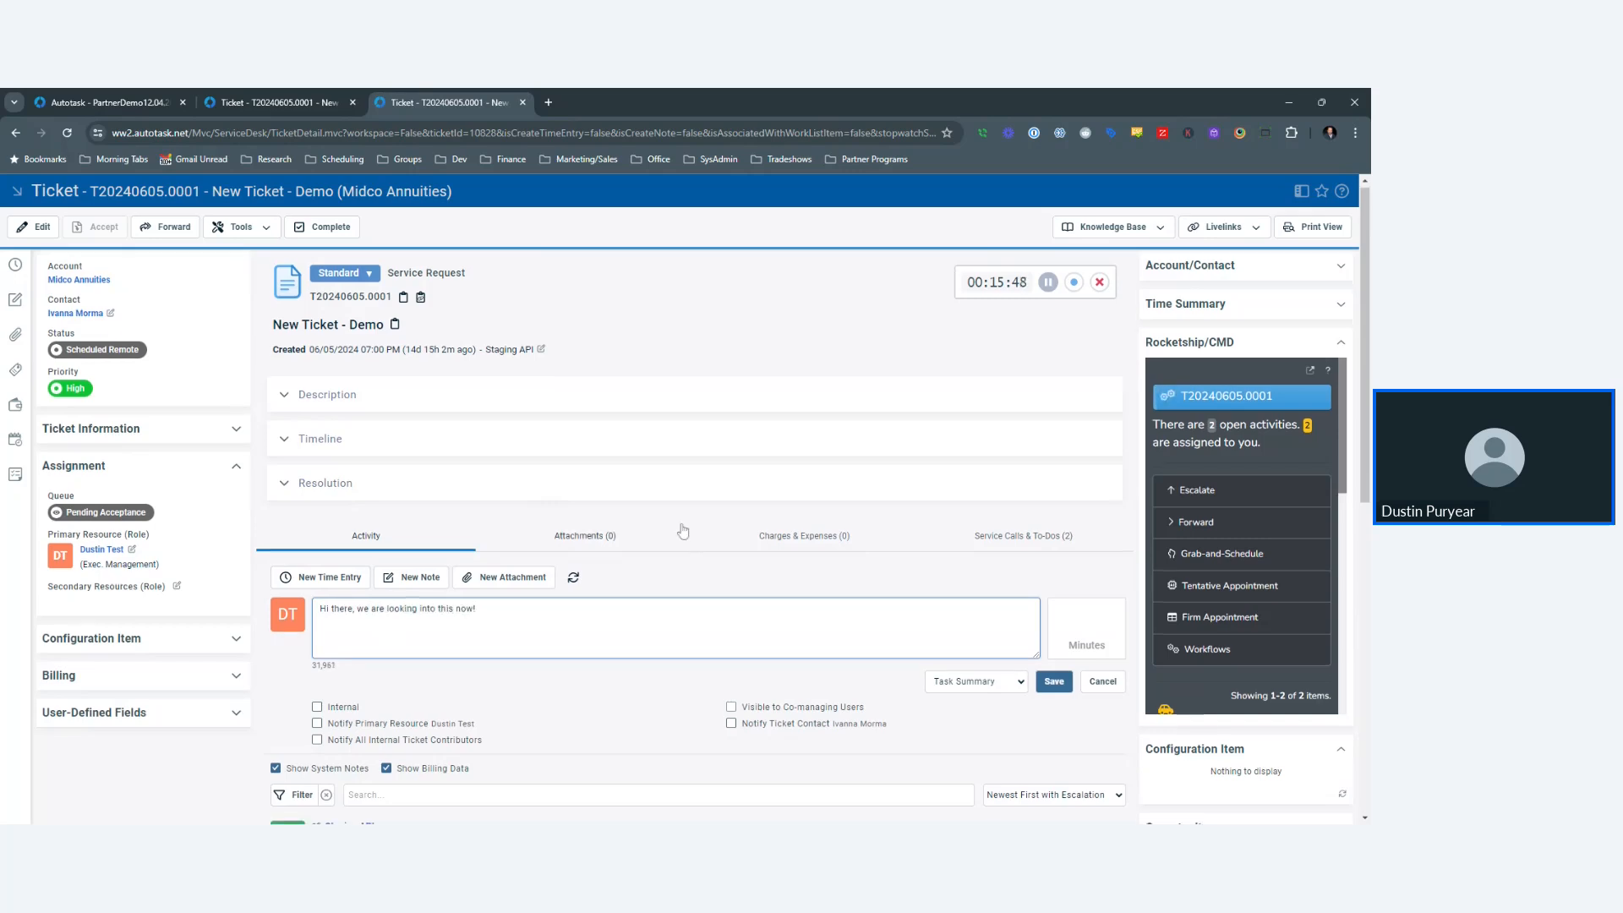
scroll(638, 523, down, 3)
click(732, 503)
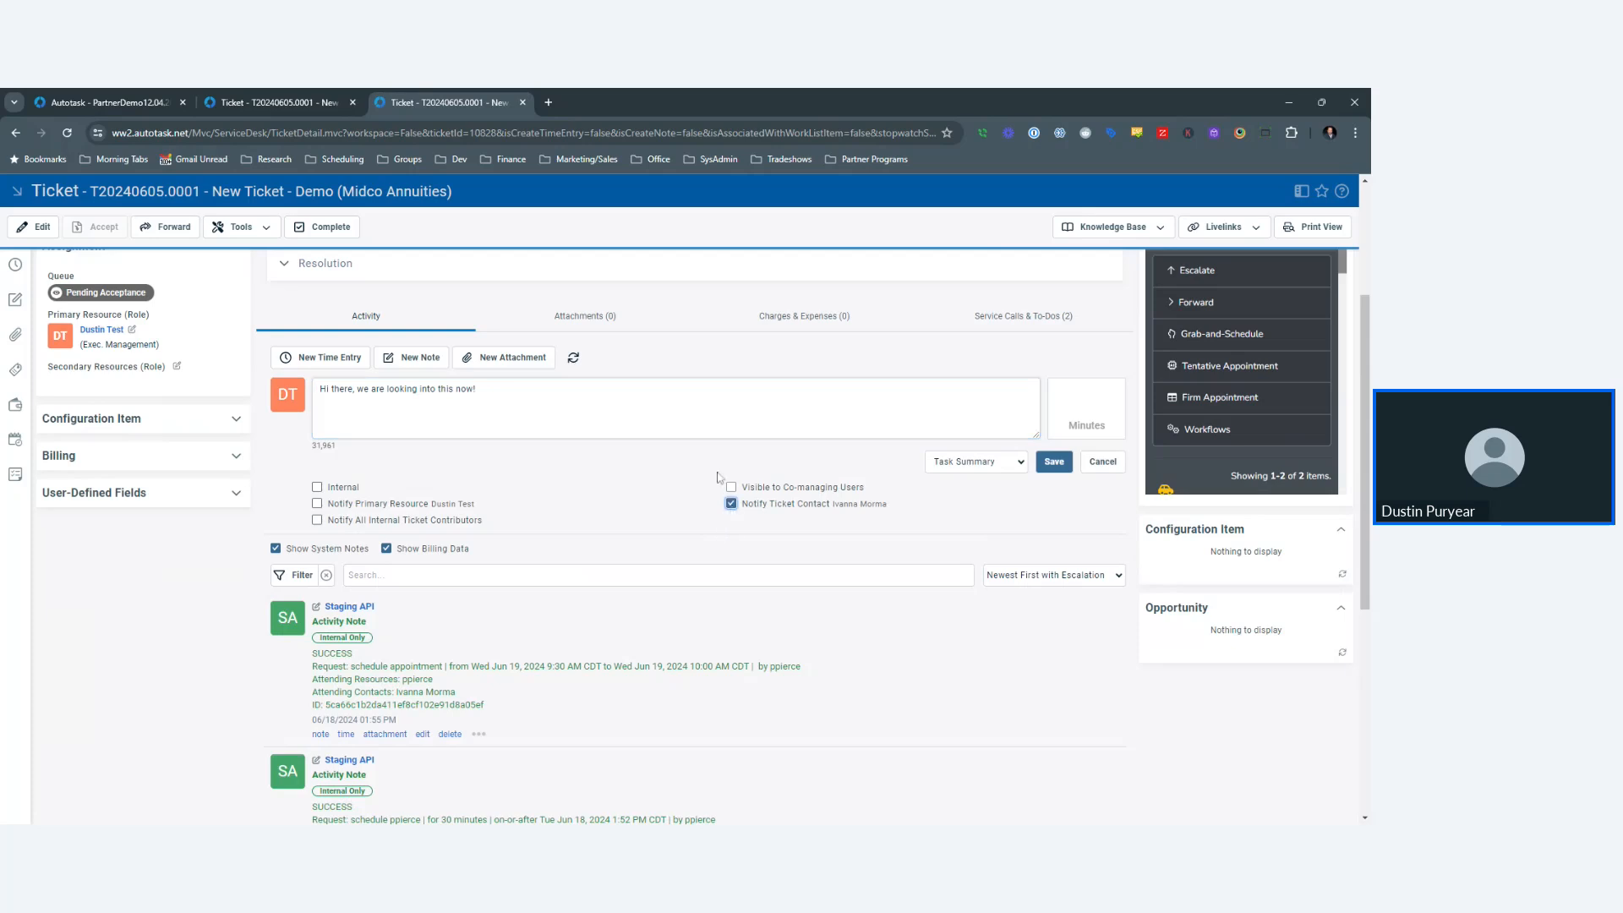
click(731, 503)
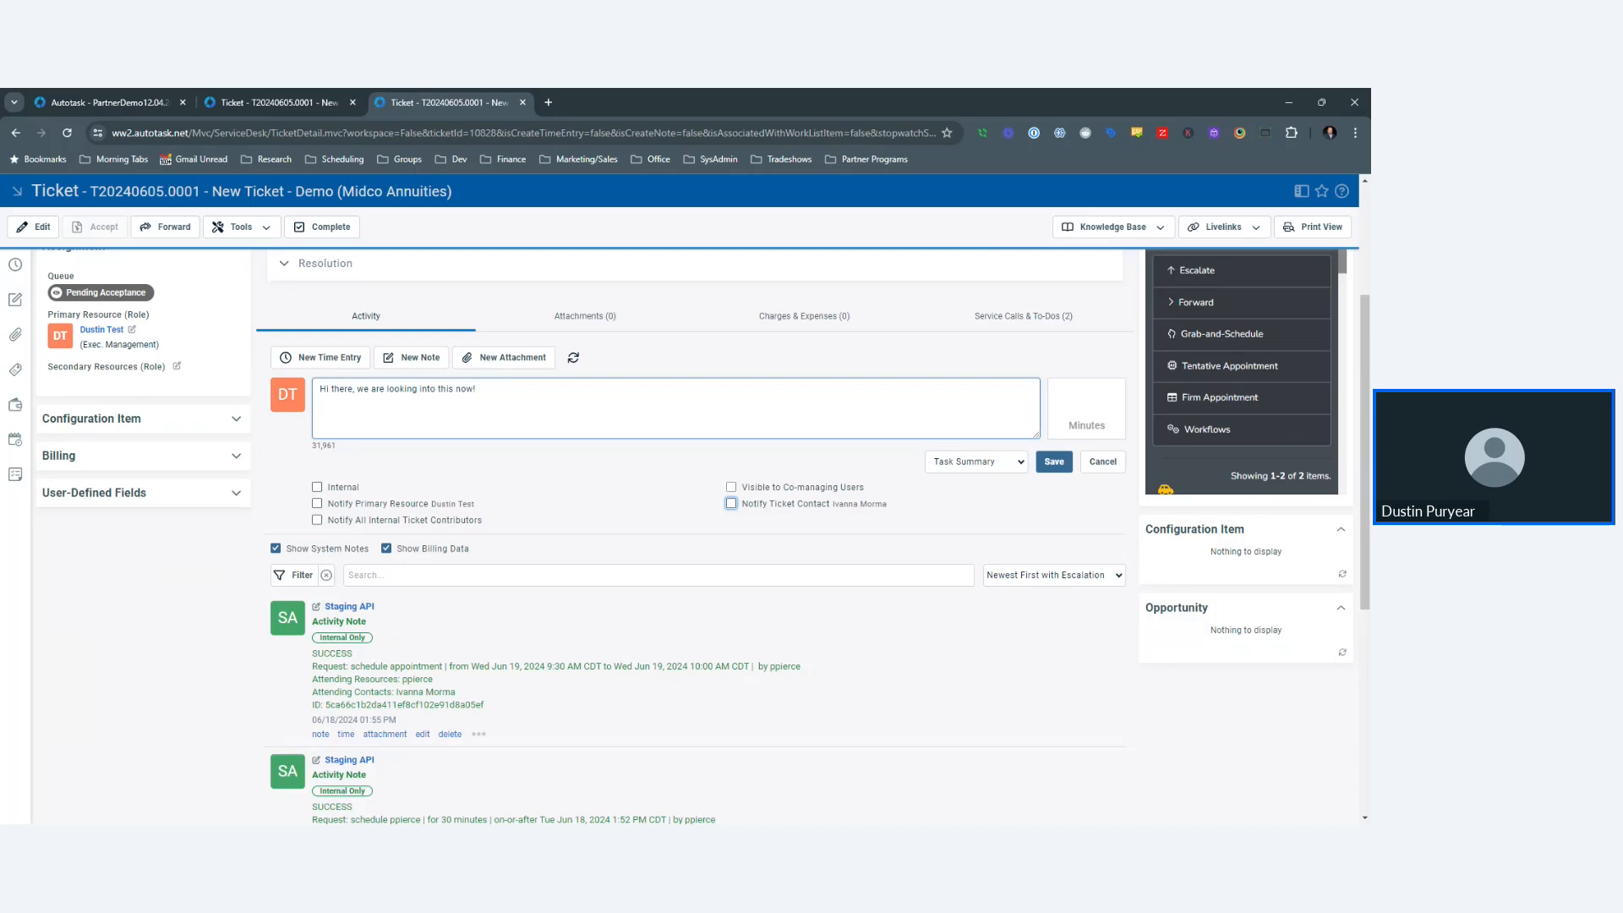
key(ctrl+a)
- Replace the quick note text with 'The customer is being mean to me!' and mark it Internal
text(The customer is being mean to me!)
click(318, 488)
click(317, 488)
click(19, 301)
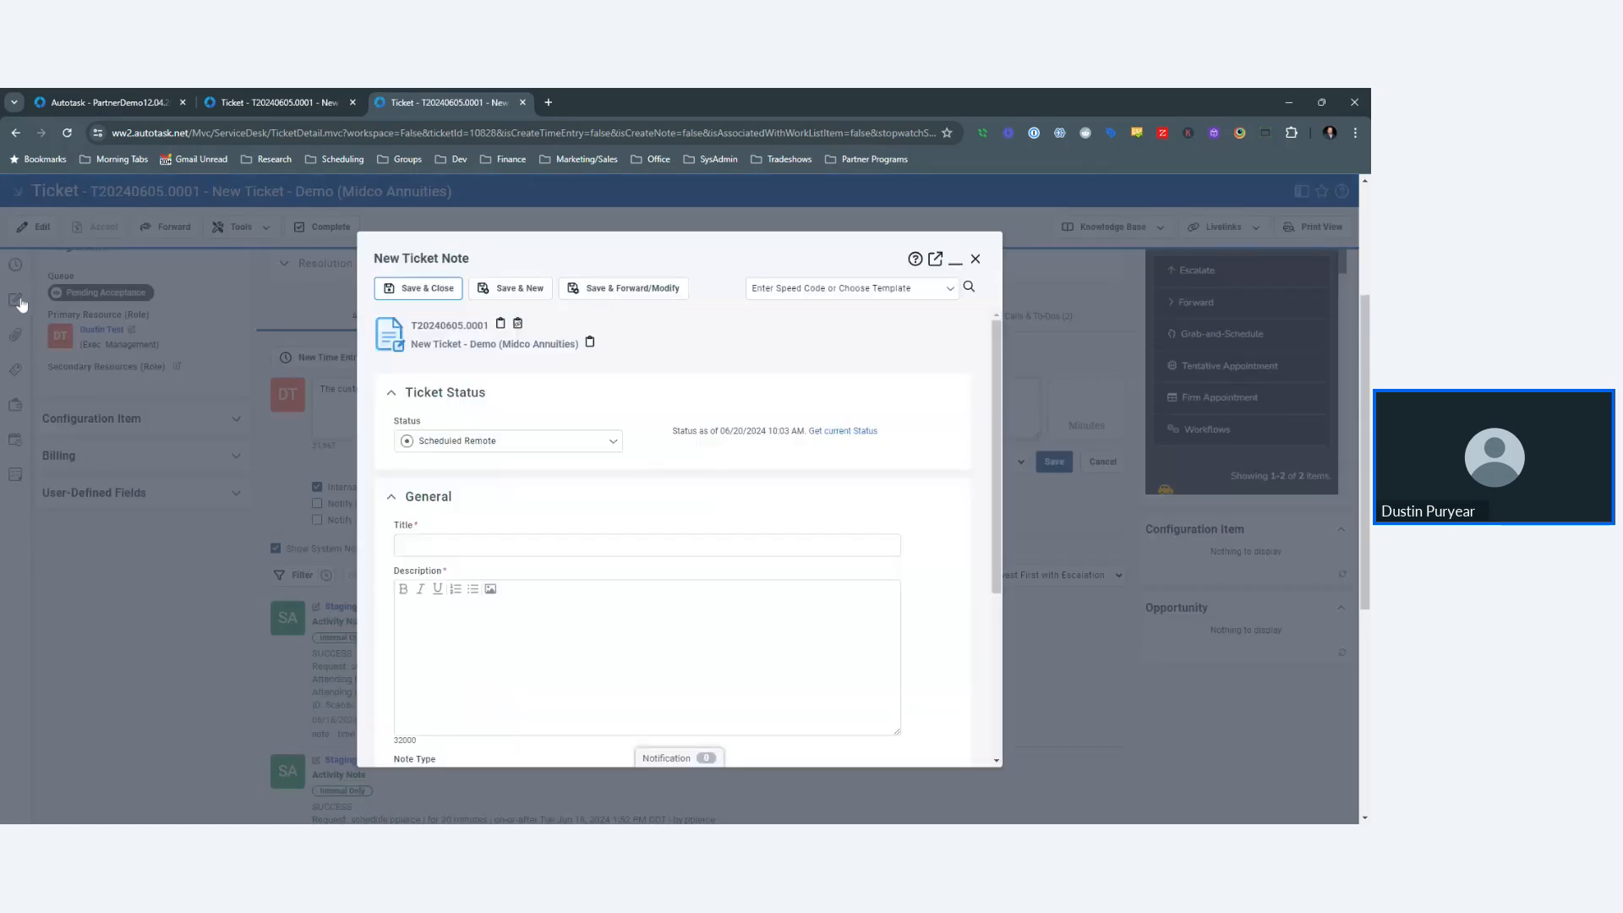
- Title the note 'I need a status update on the internet now!', describe it 'You are the ISP What is the problem?', notify the ticket contact
scroll(583, 504, down, 1)
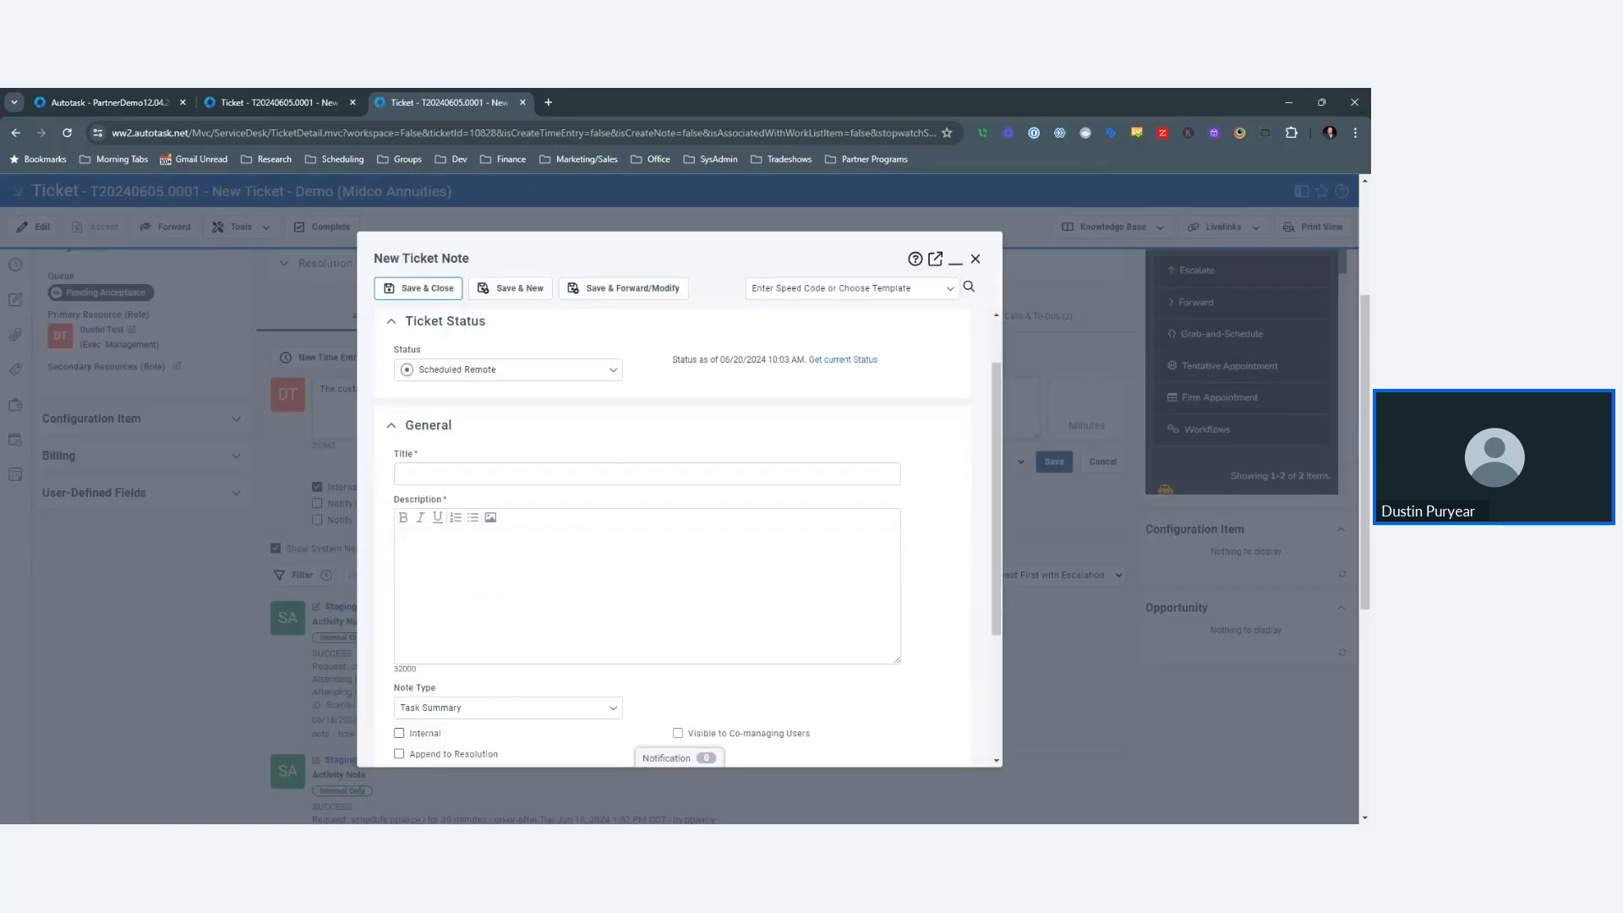
click(518, 482)
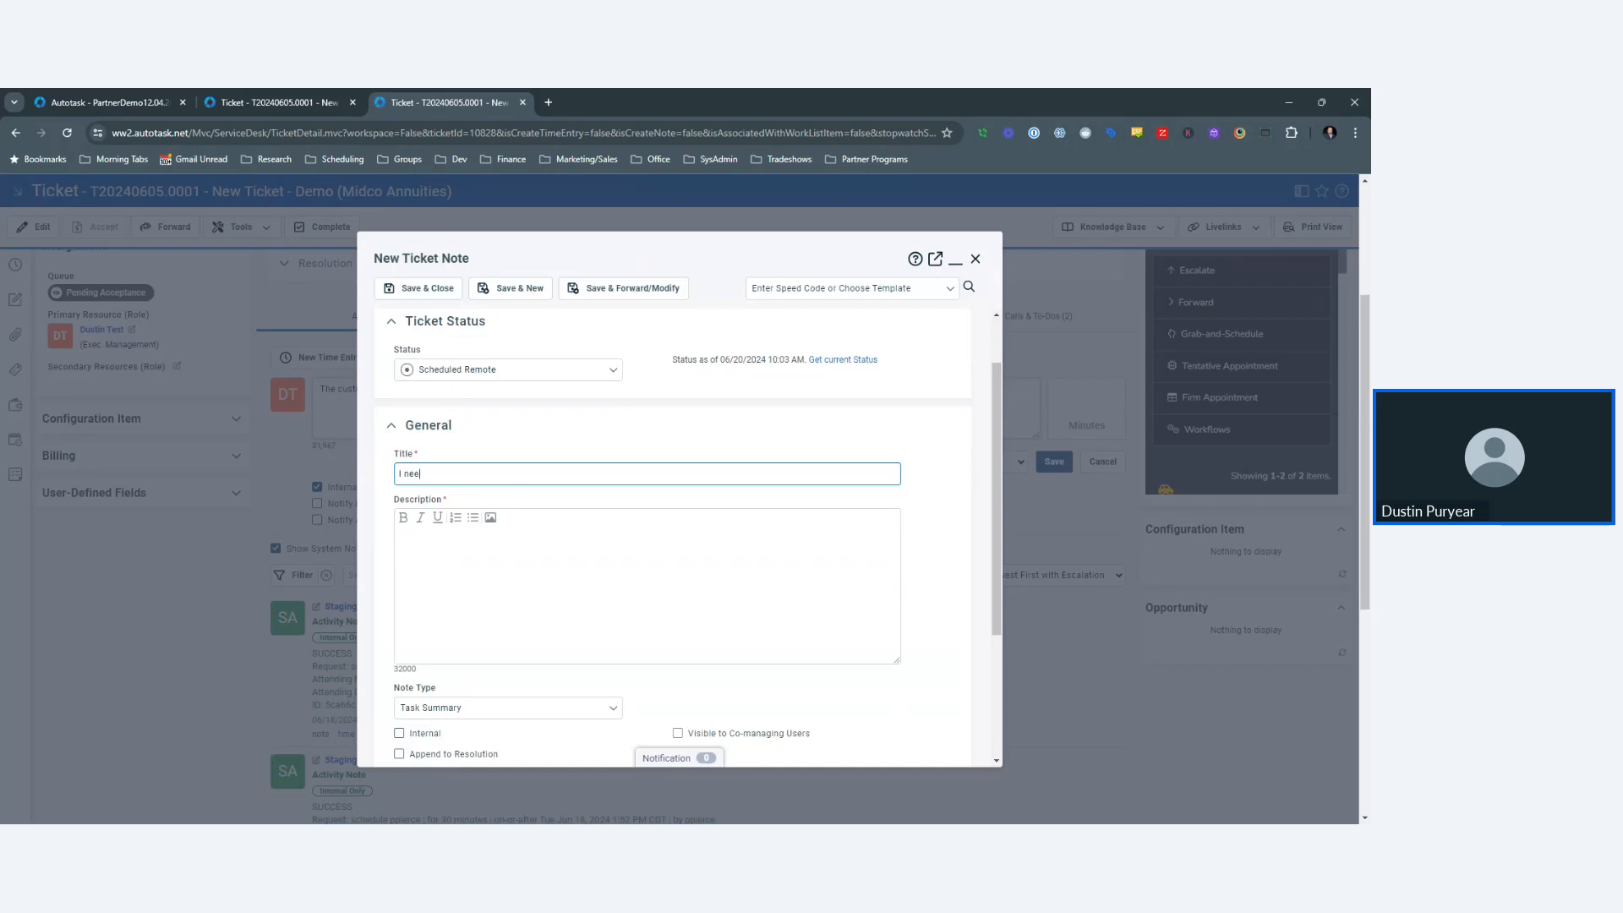
text(I need a status update on the internet now!)
click(401, 535)
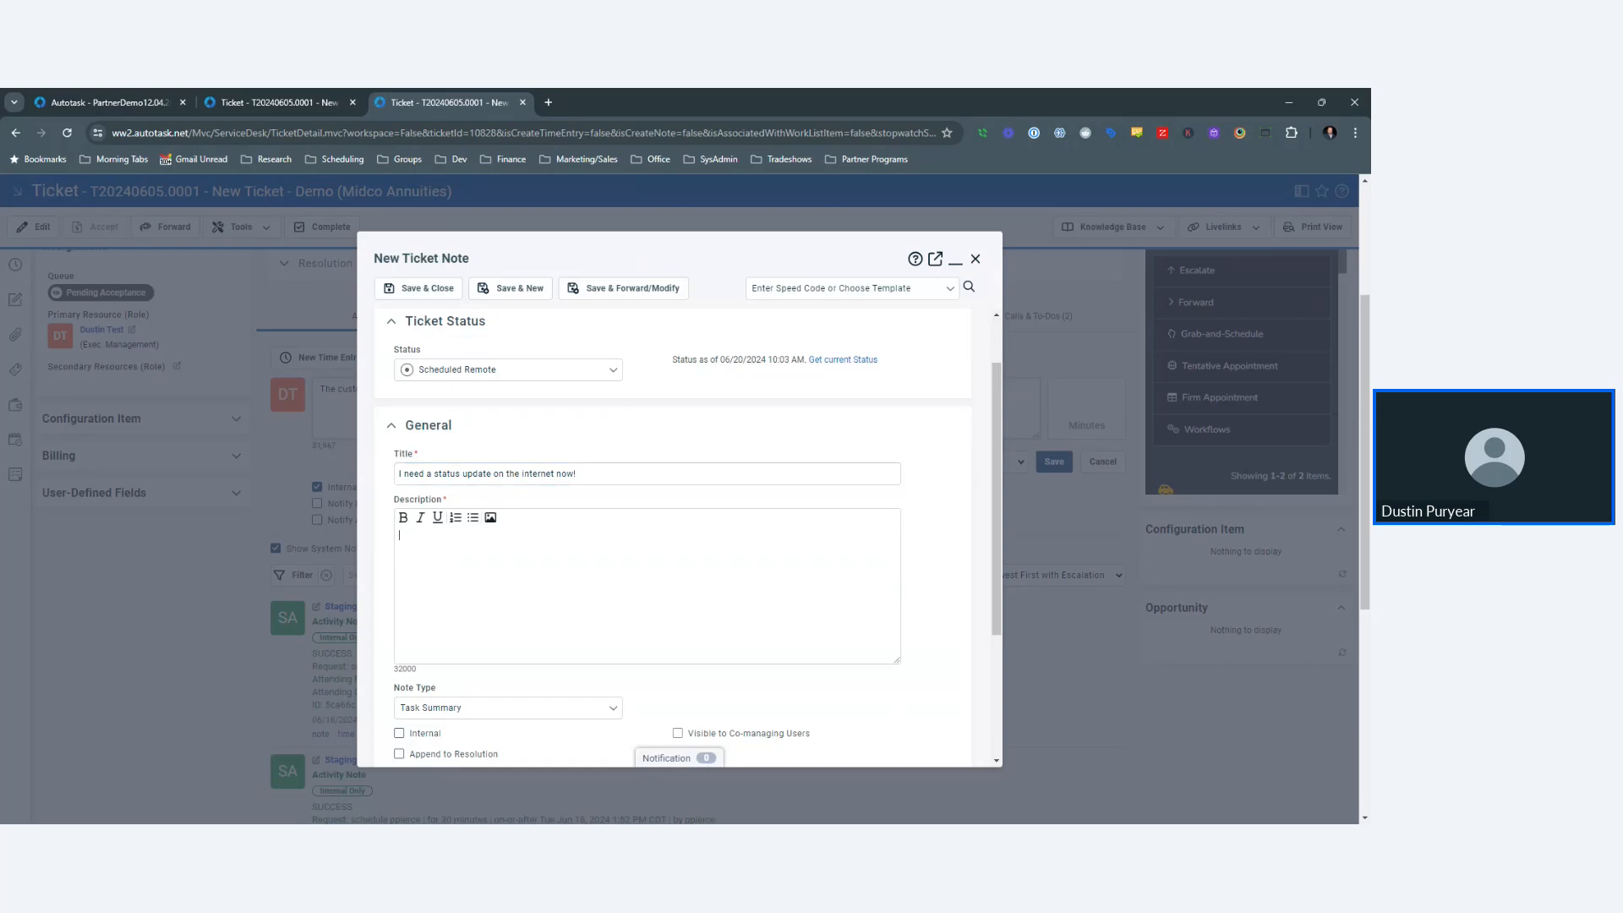
text(You are the ISP What is the problem?)
scroll(671, 465, down, 3)
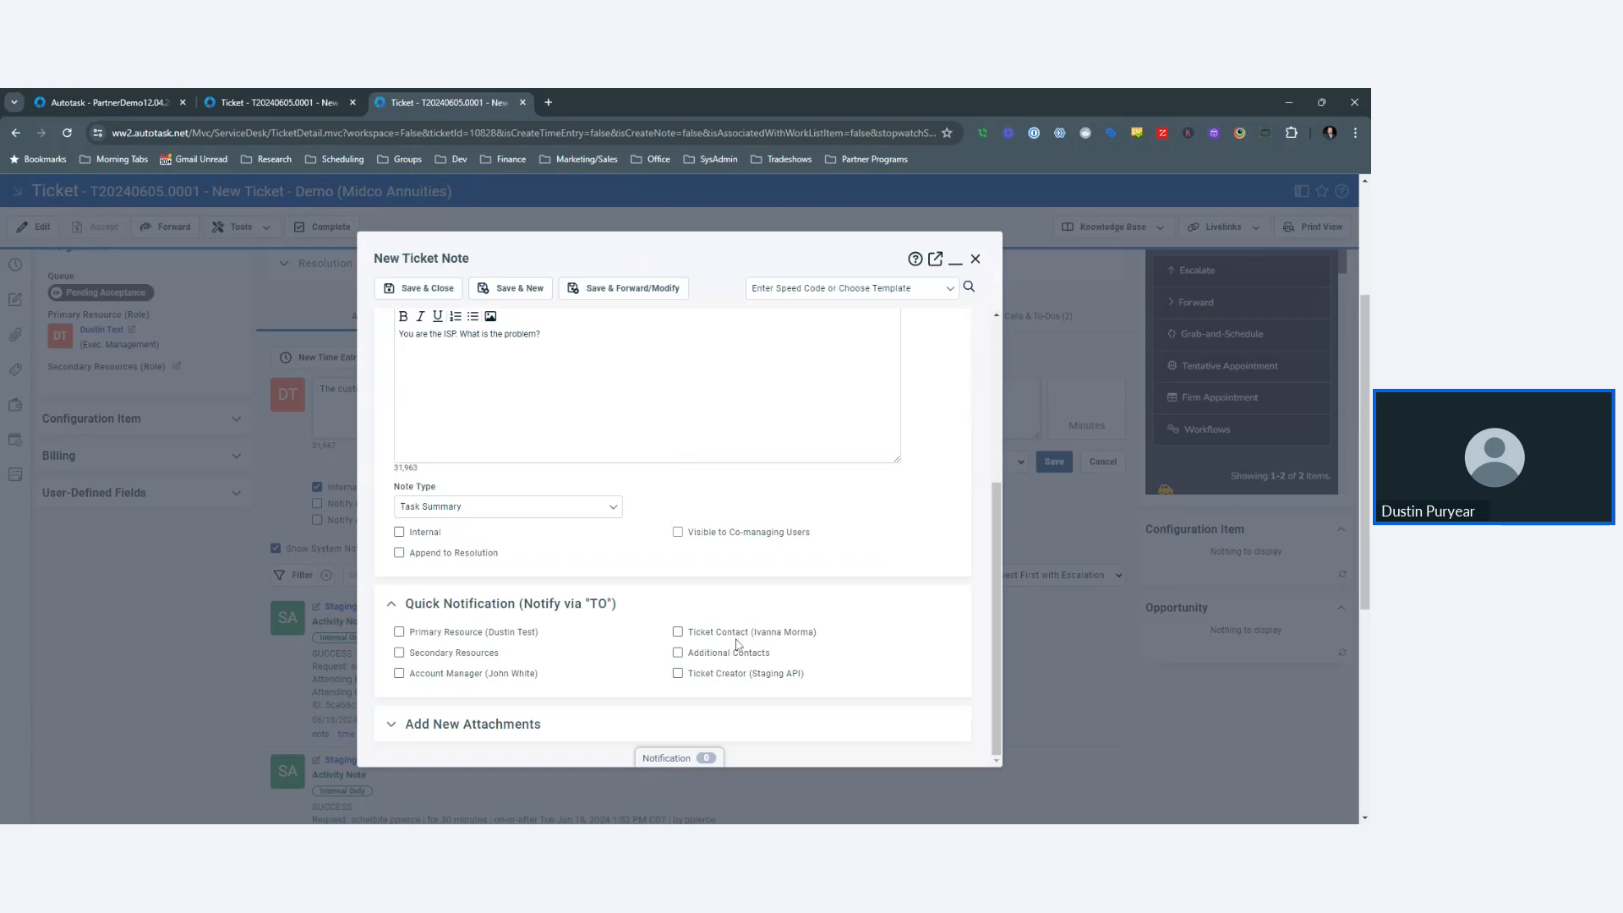
click(727, 633)
scroll(695, 498, up, 4)
scroll(721, 398, down, 3)
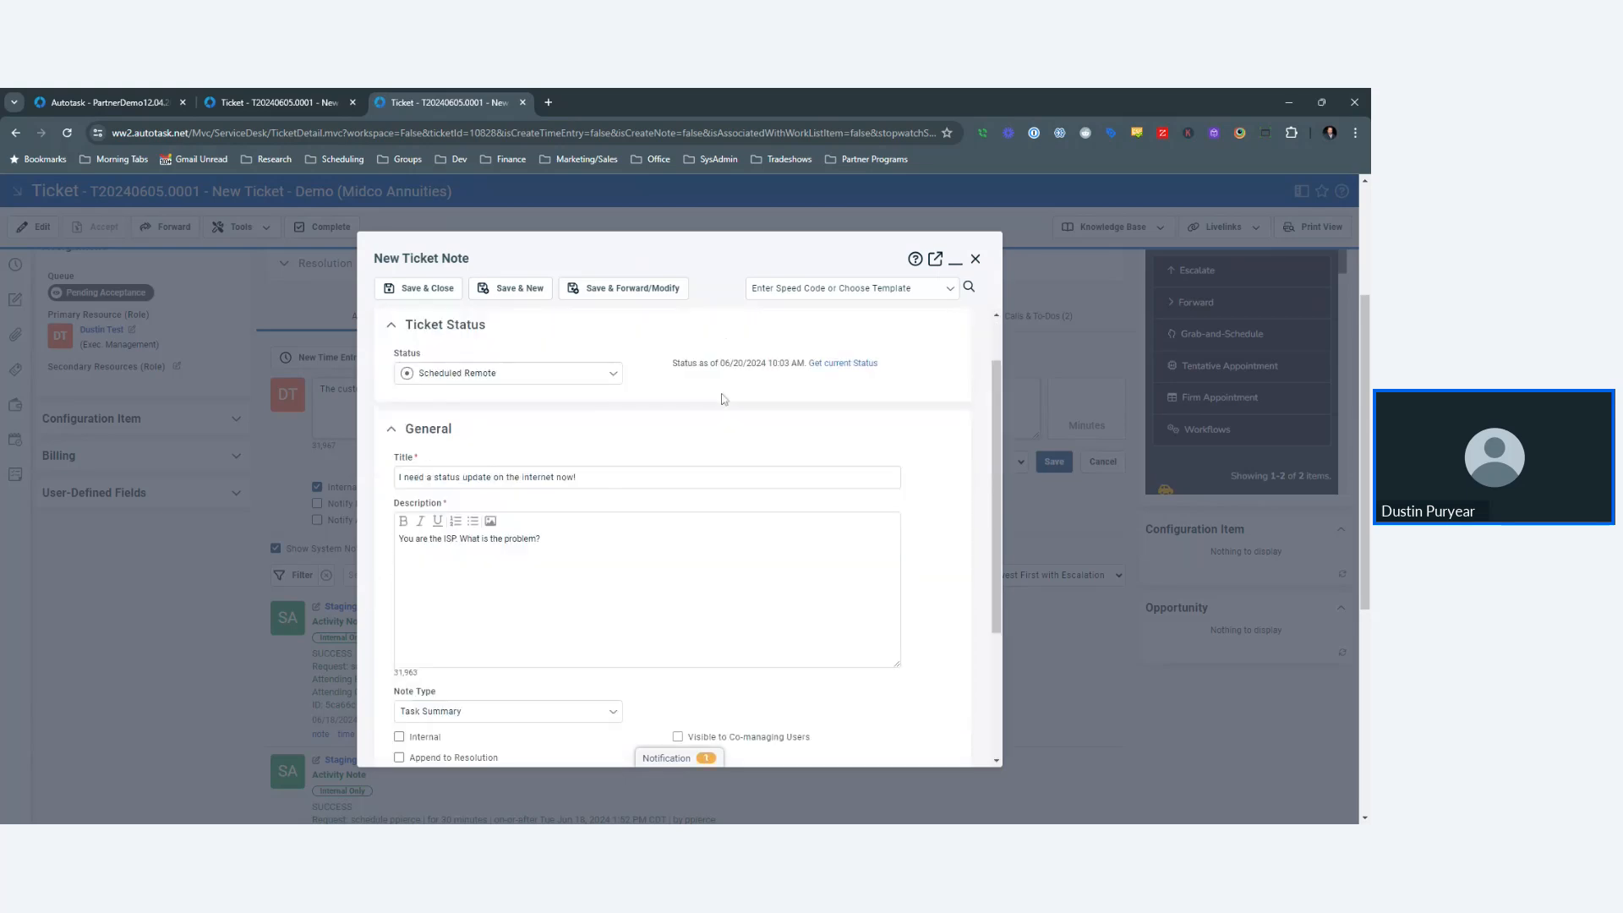
scroll(721, 398, up, 3)
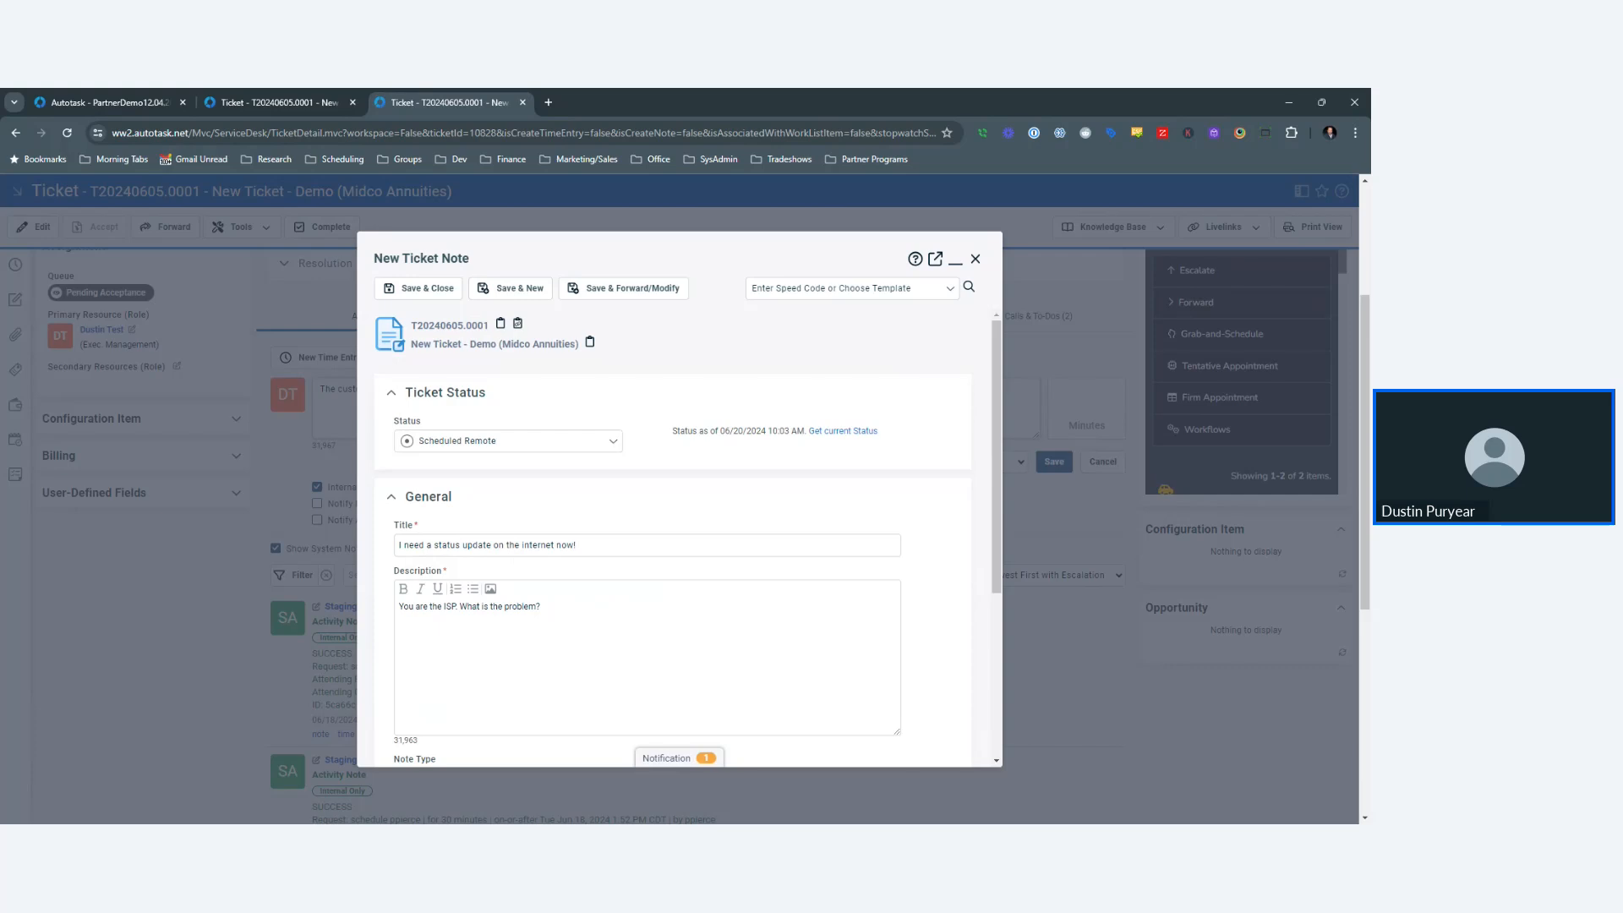
- Expand the note's notification settings and add an extra recipient e-mail address
click(672, 758)
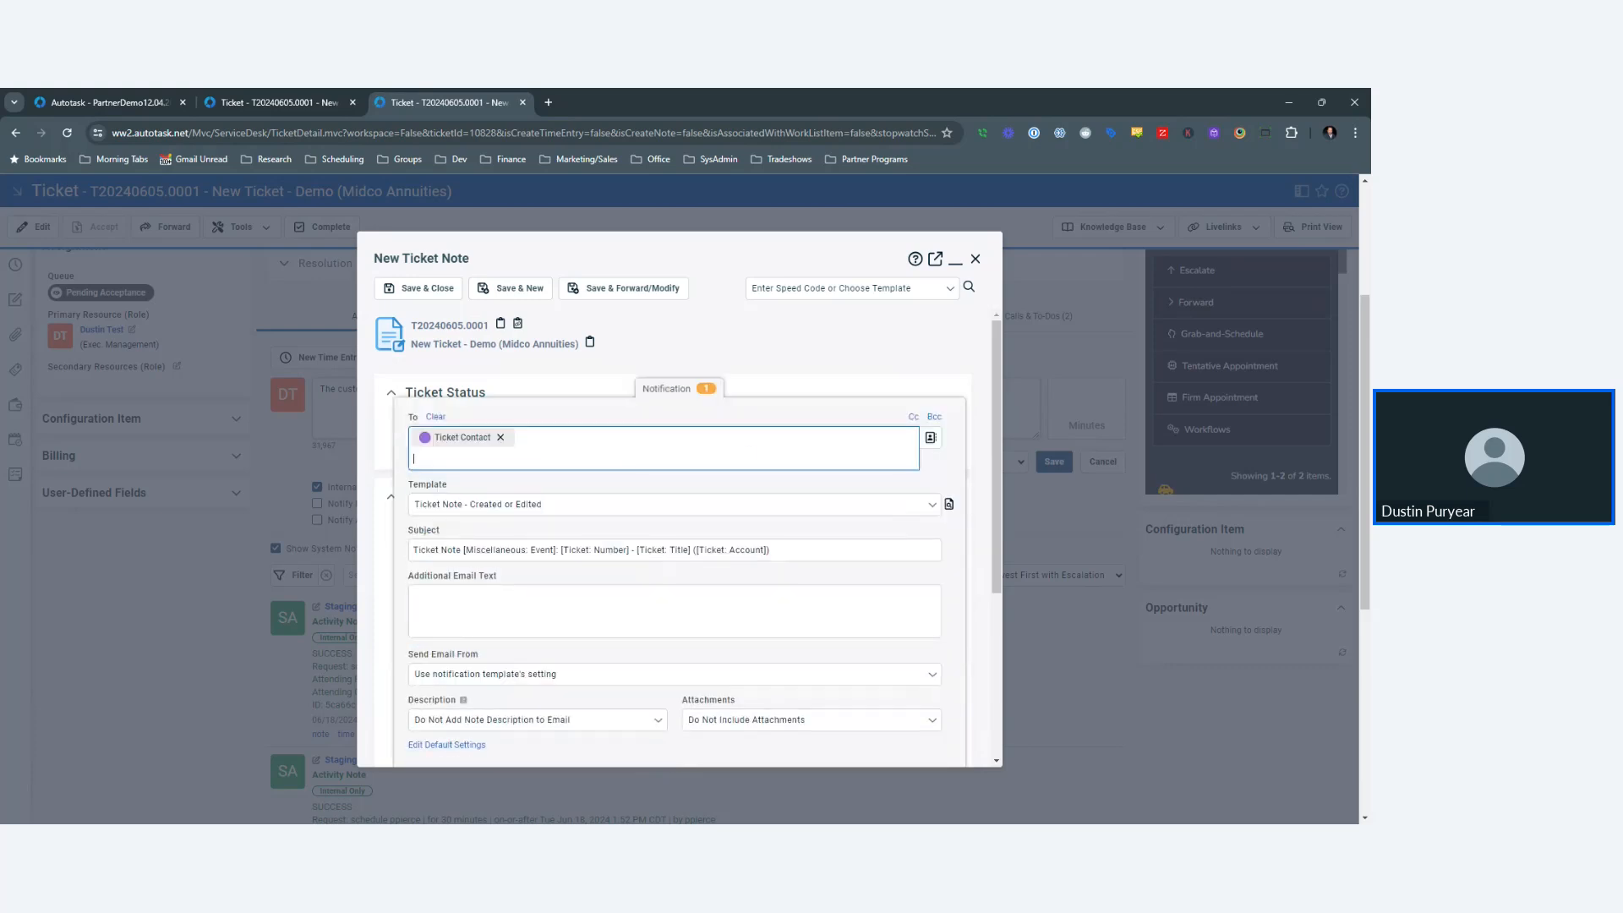
key(Return)
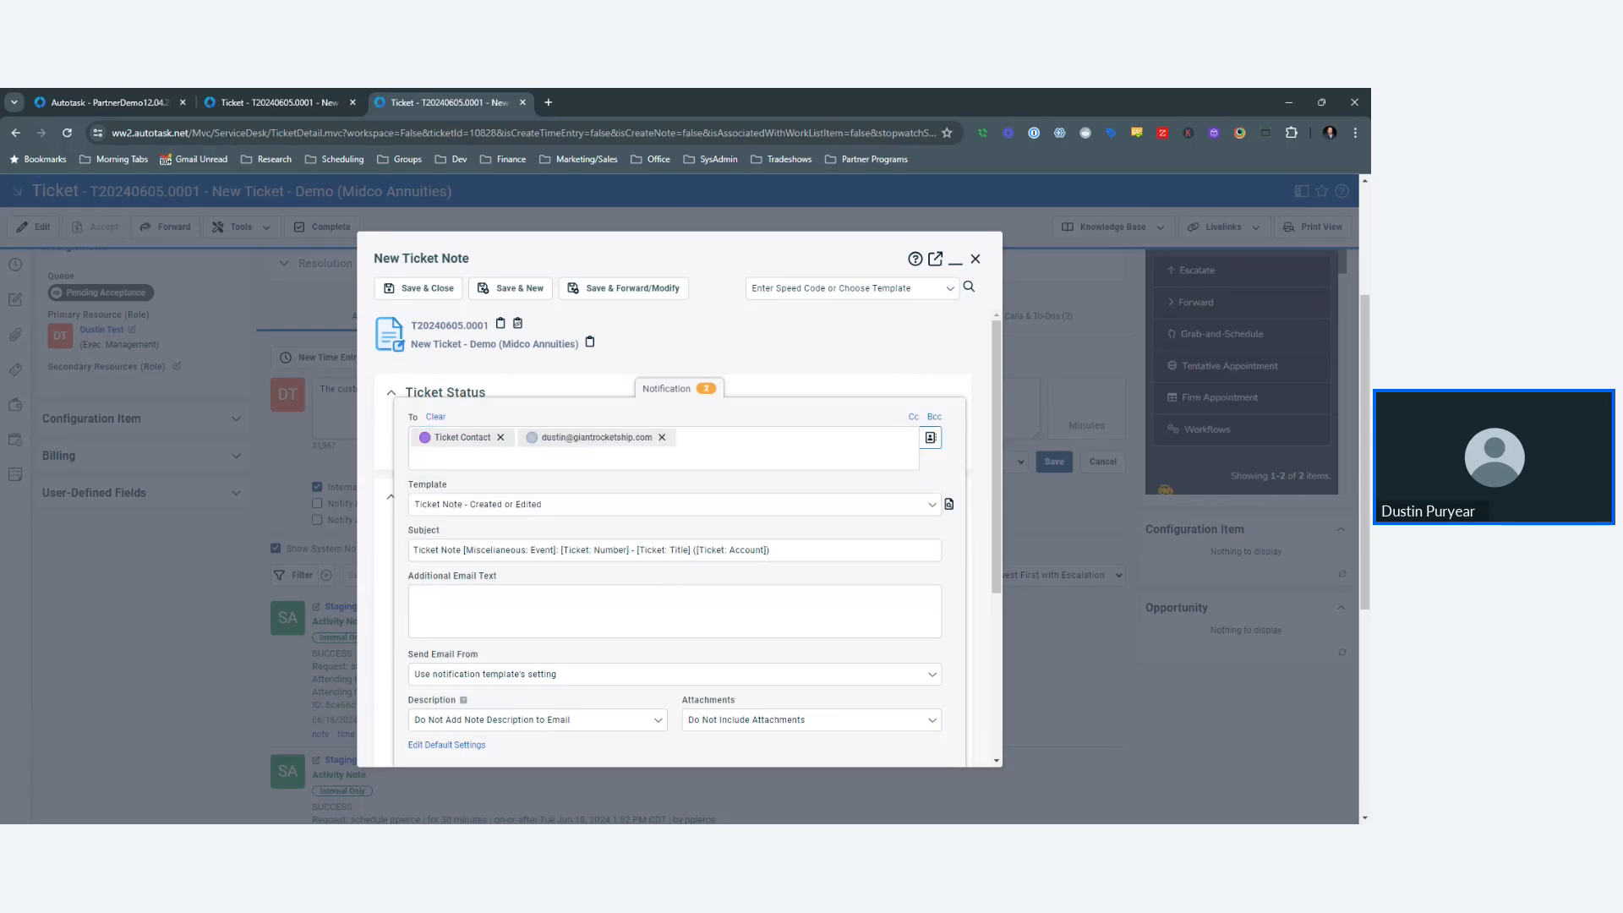
- Add the manager's e-mail address as a Cc recipient
mouse_move(465, 438)
click(913, 418)
click(497, 454)
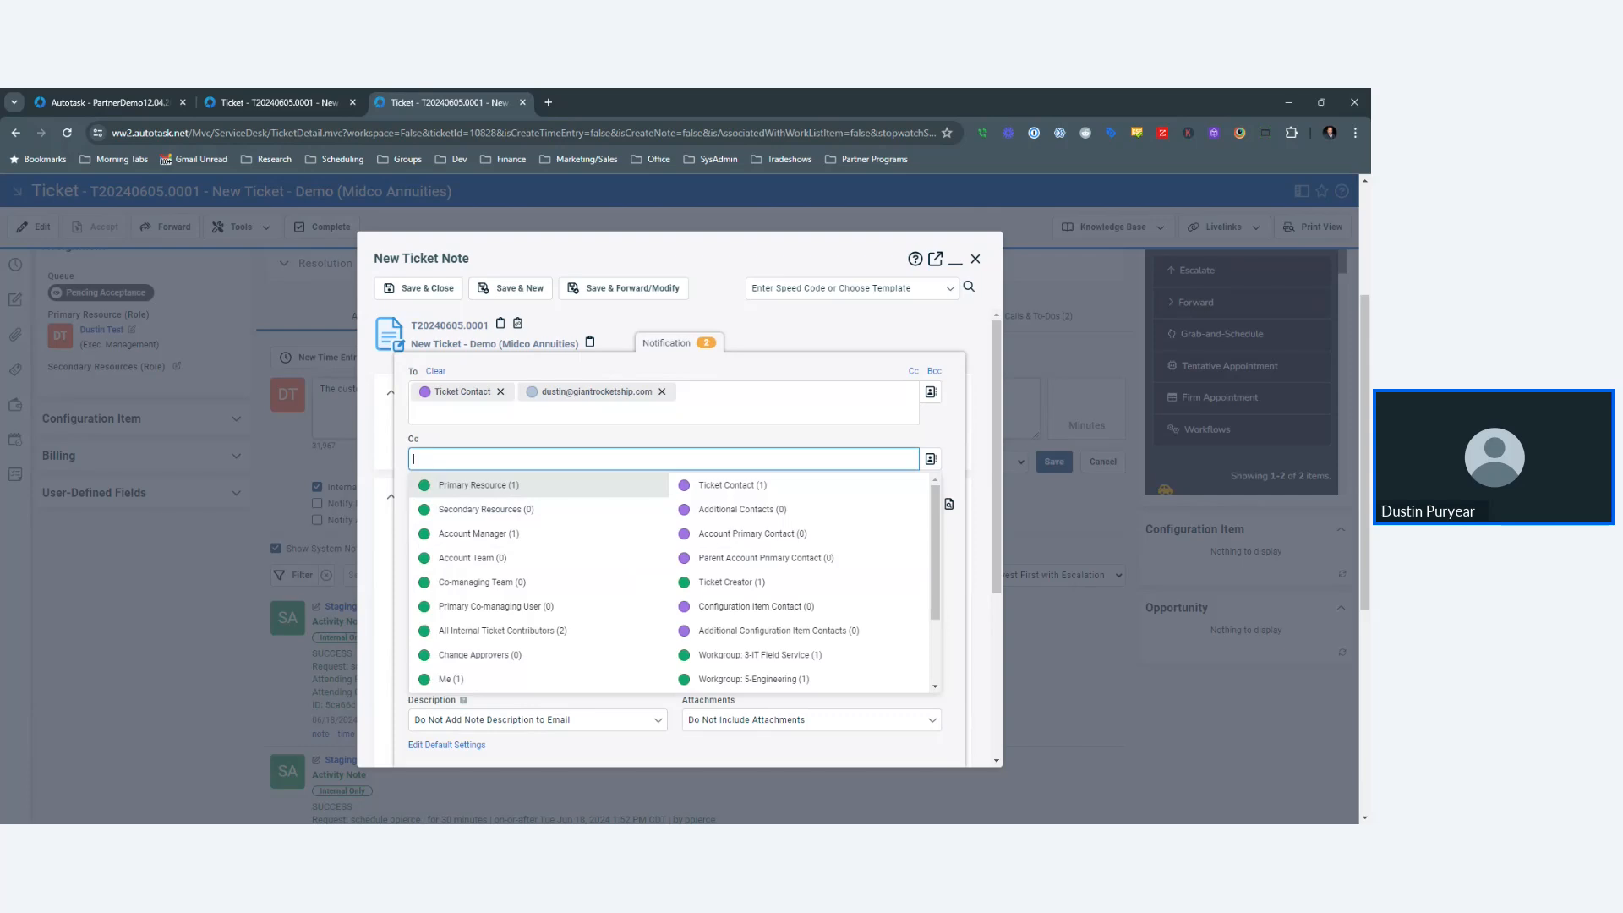
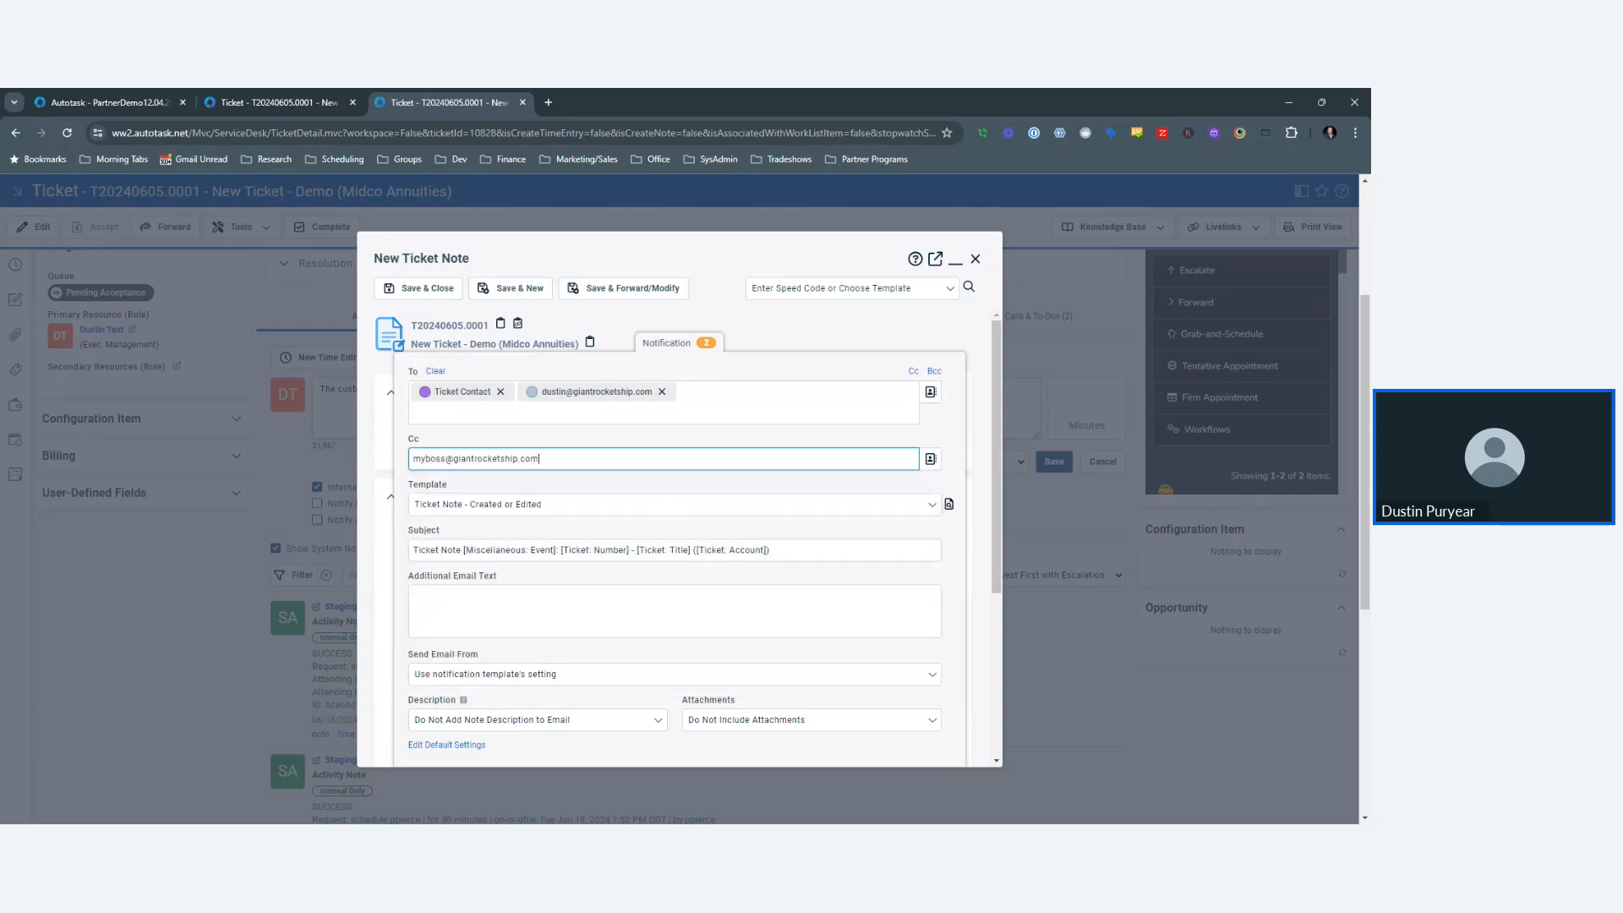
key(Return)
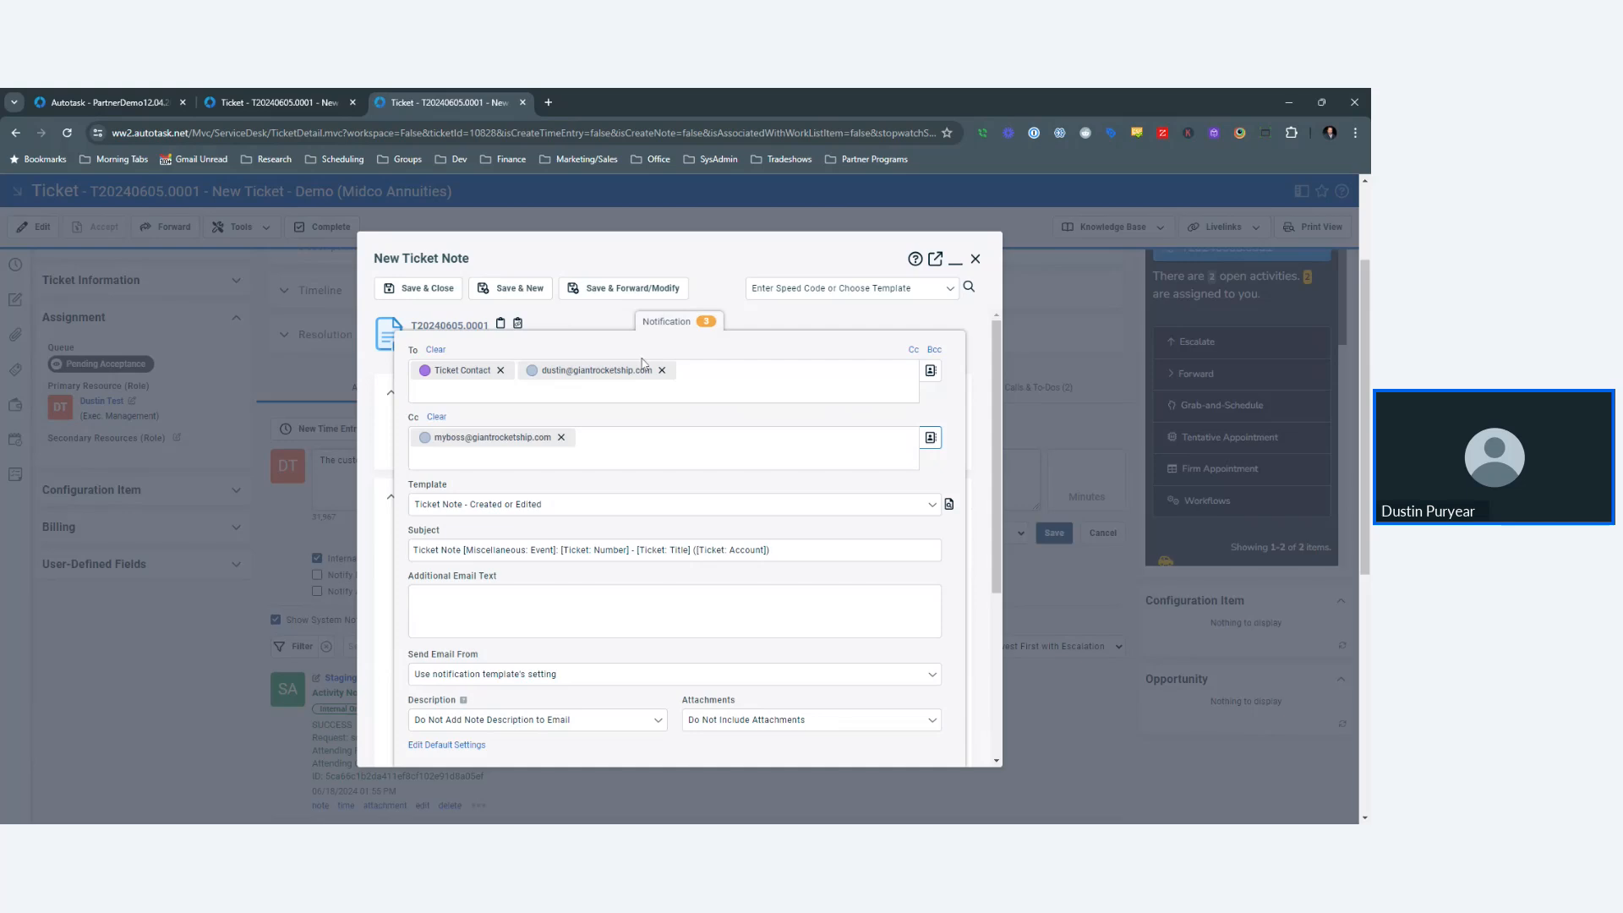
- Collapse and re-expand the notification settings to review the recipients
click(659, 332)
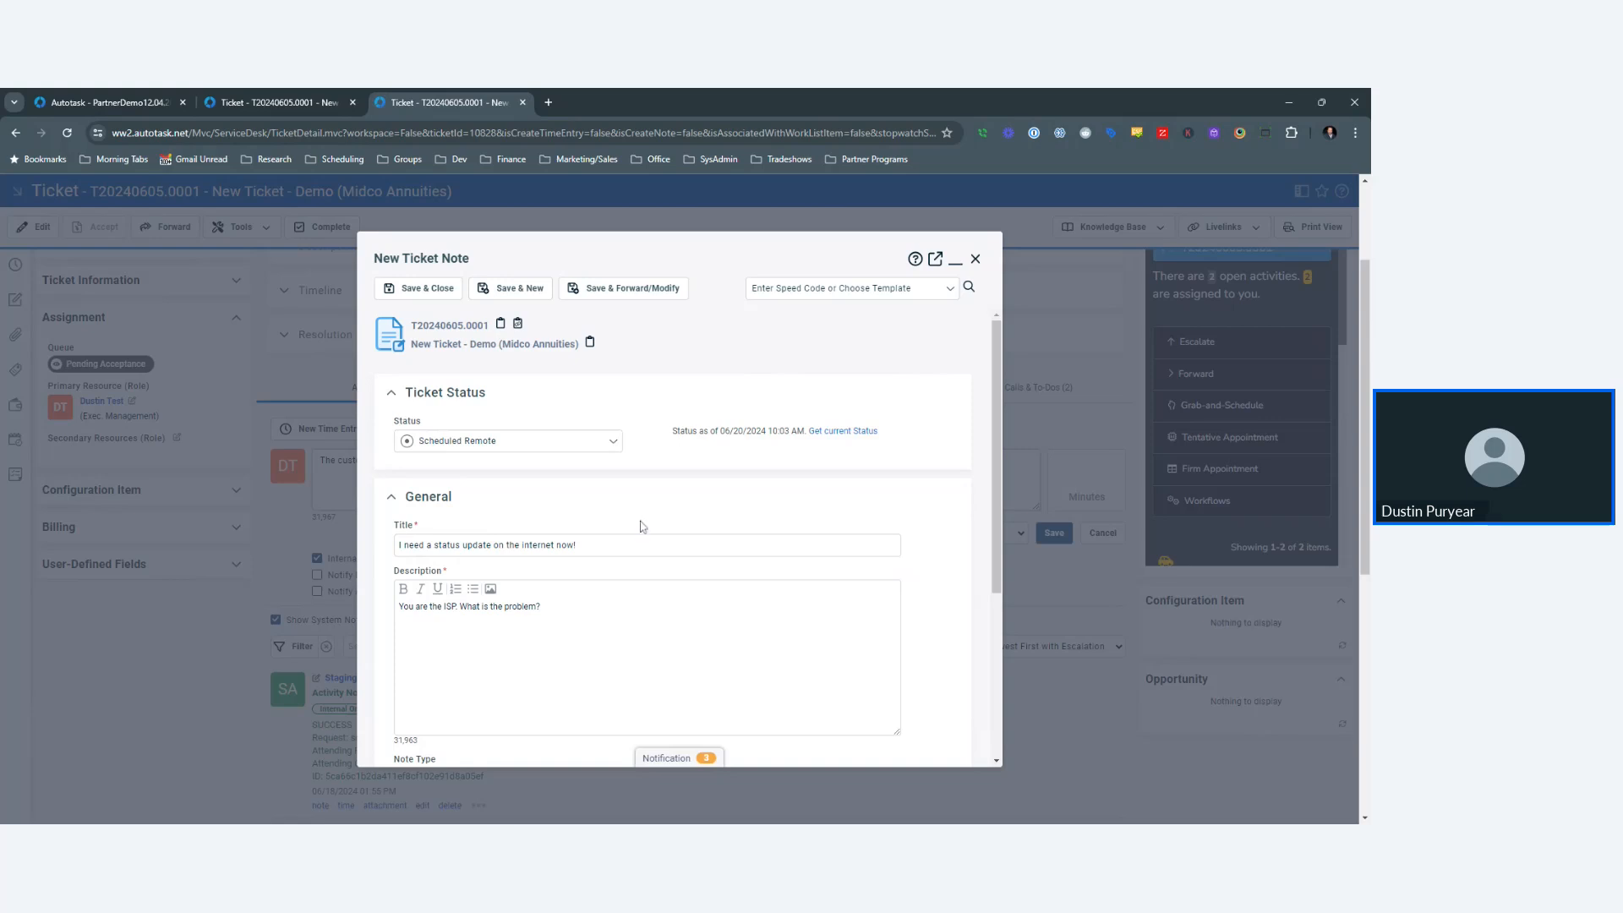
click(677, 763)
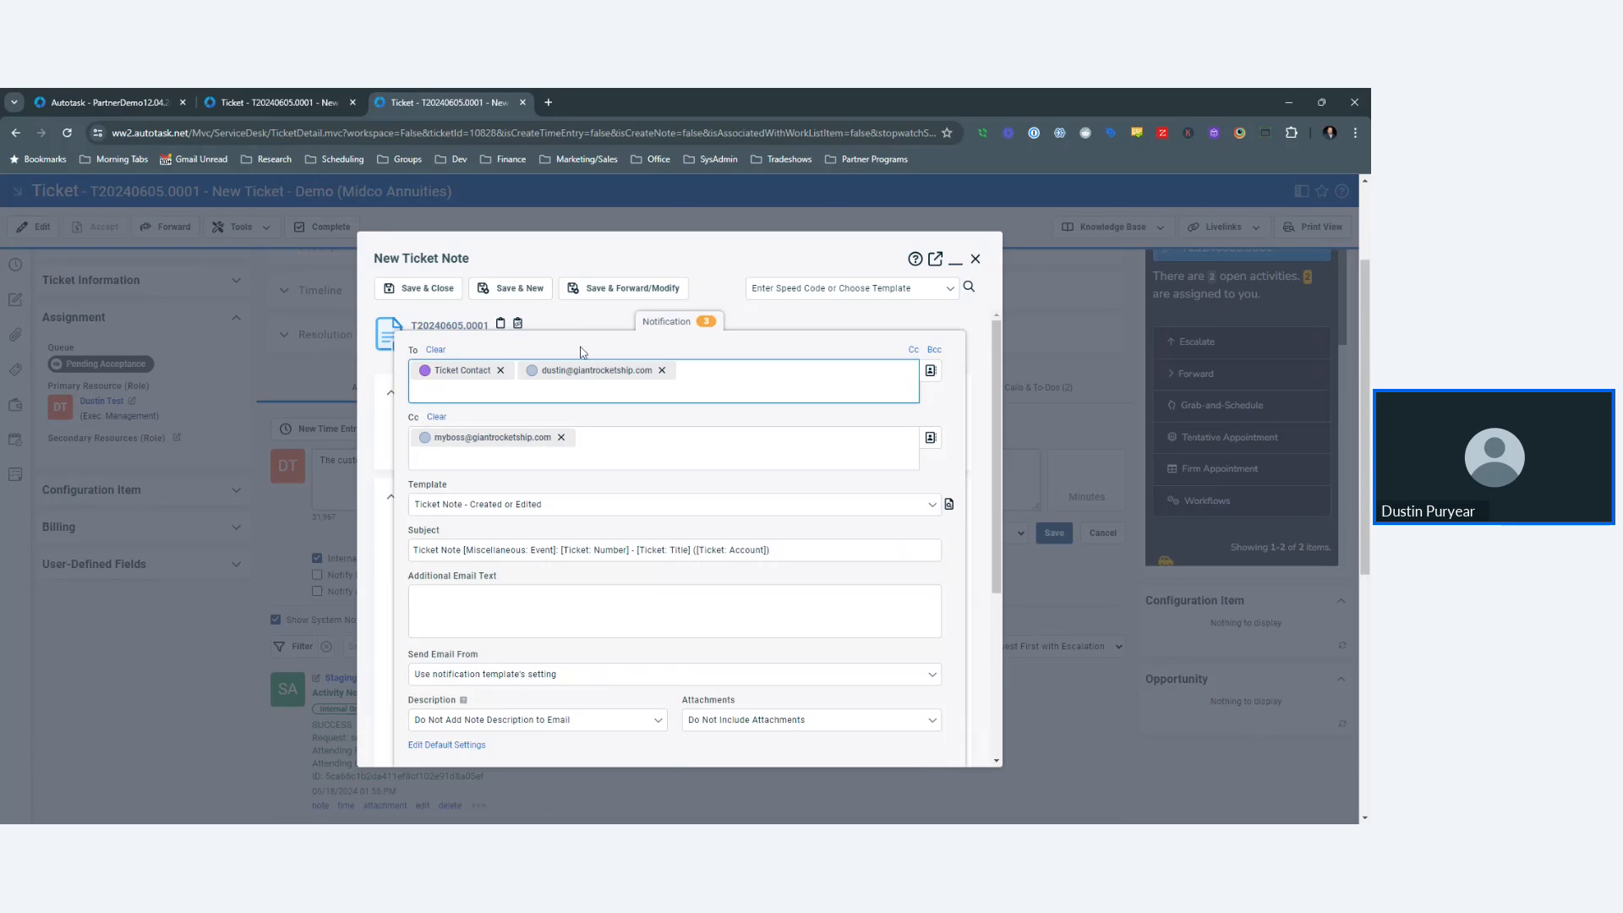
click(473, 382)
click(668, 323)
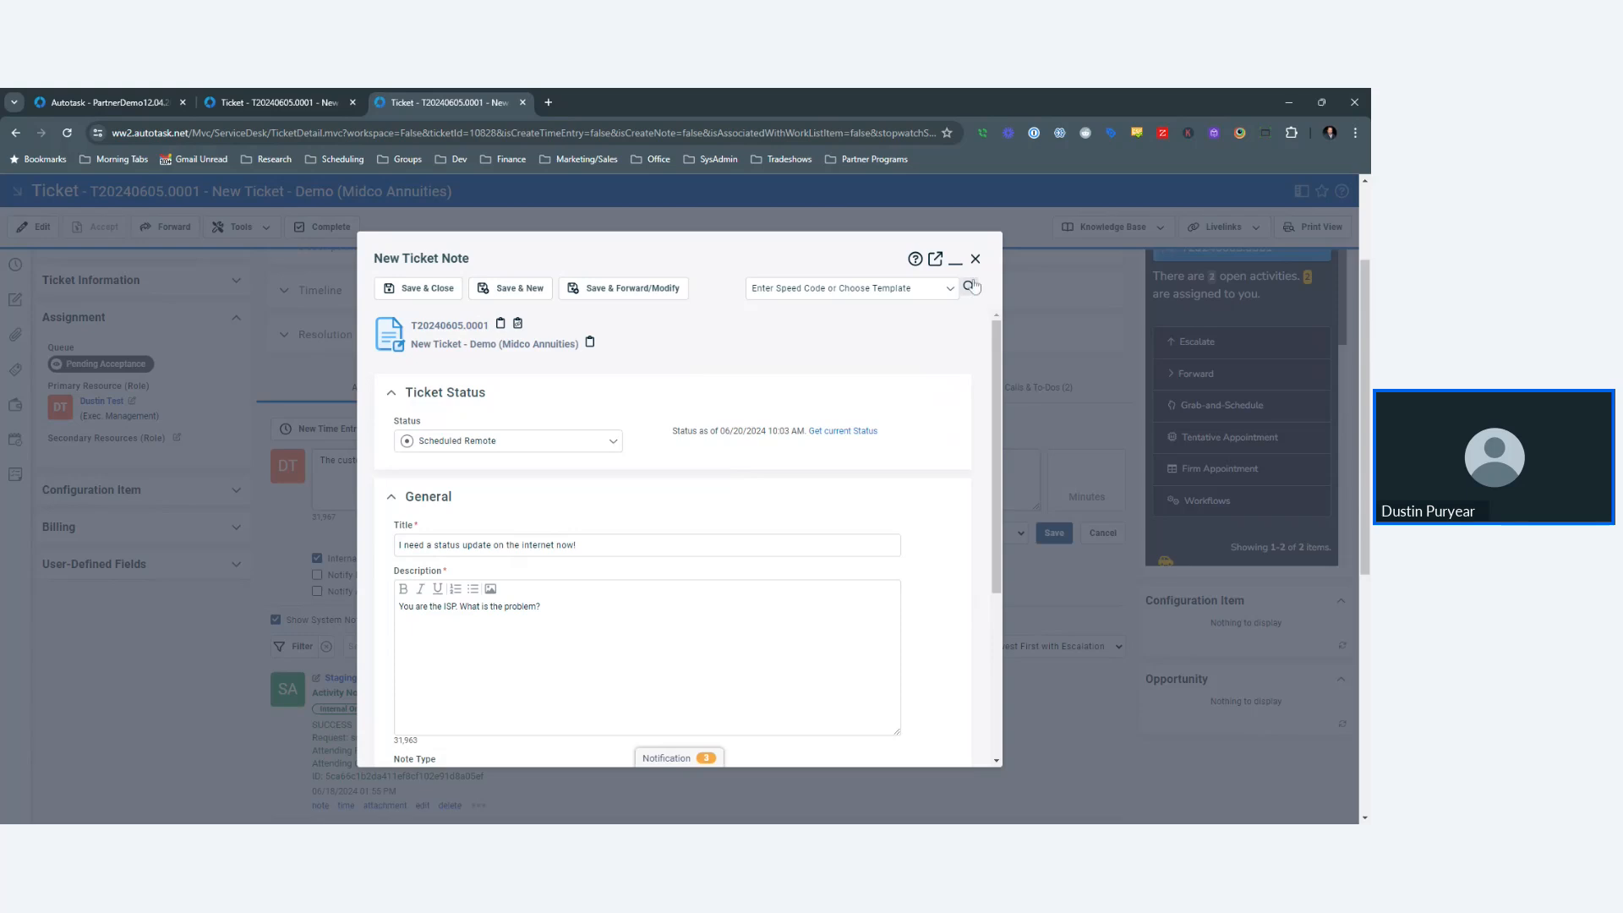
- Discard the current note and start a new one from the SLS-001-QN - SLS - Quote Needed template
click(976, 259)
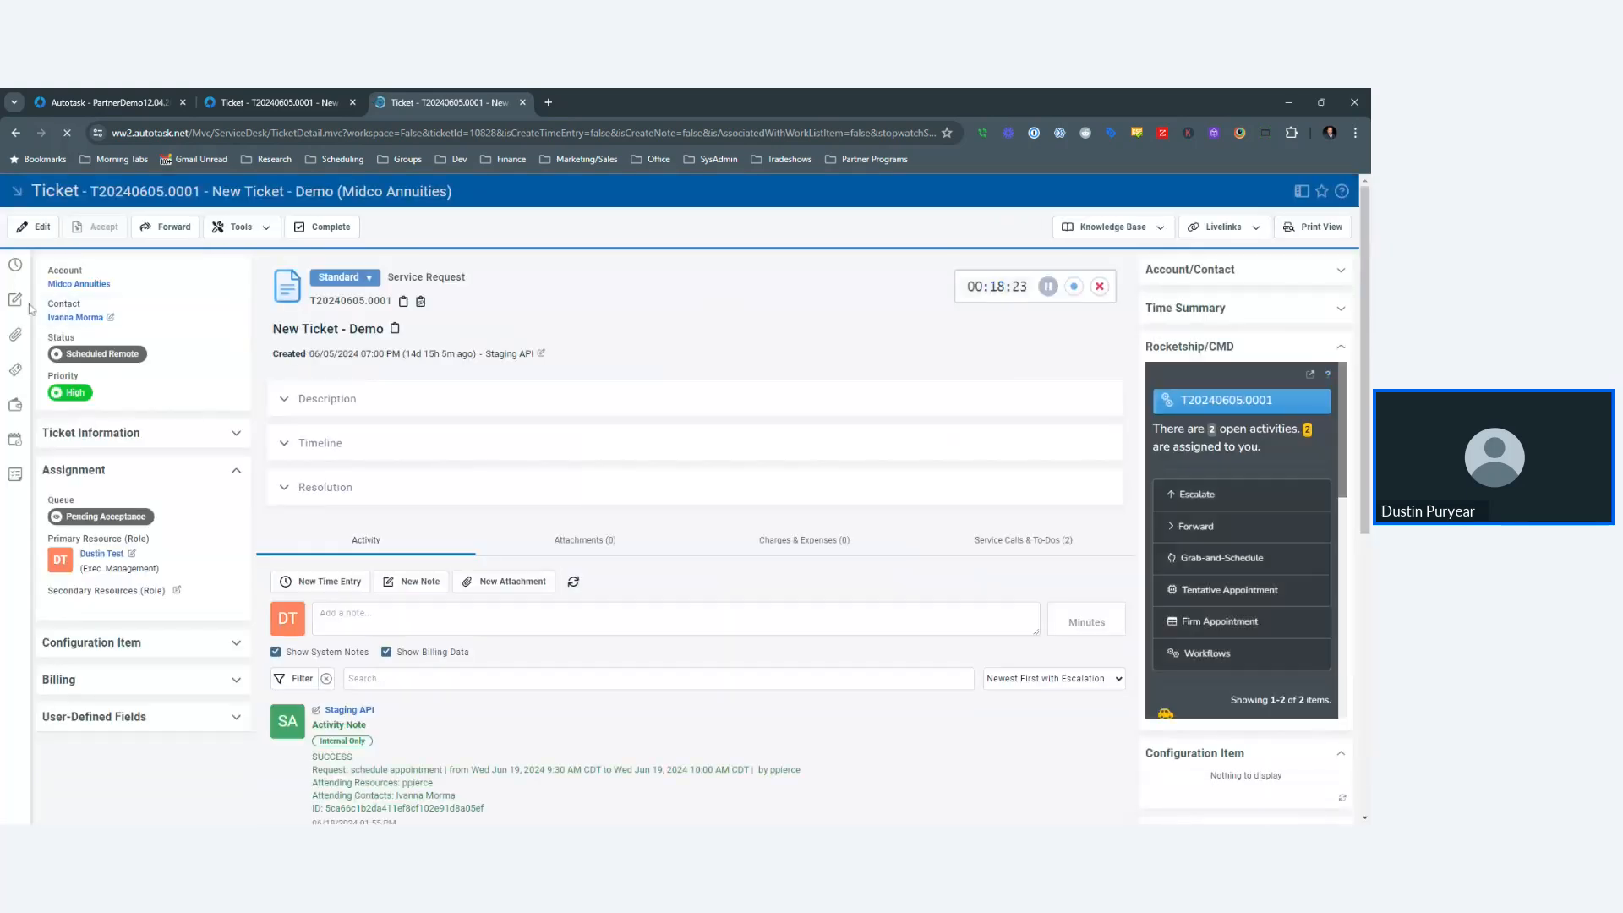
click(15, 300)
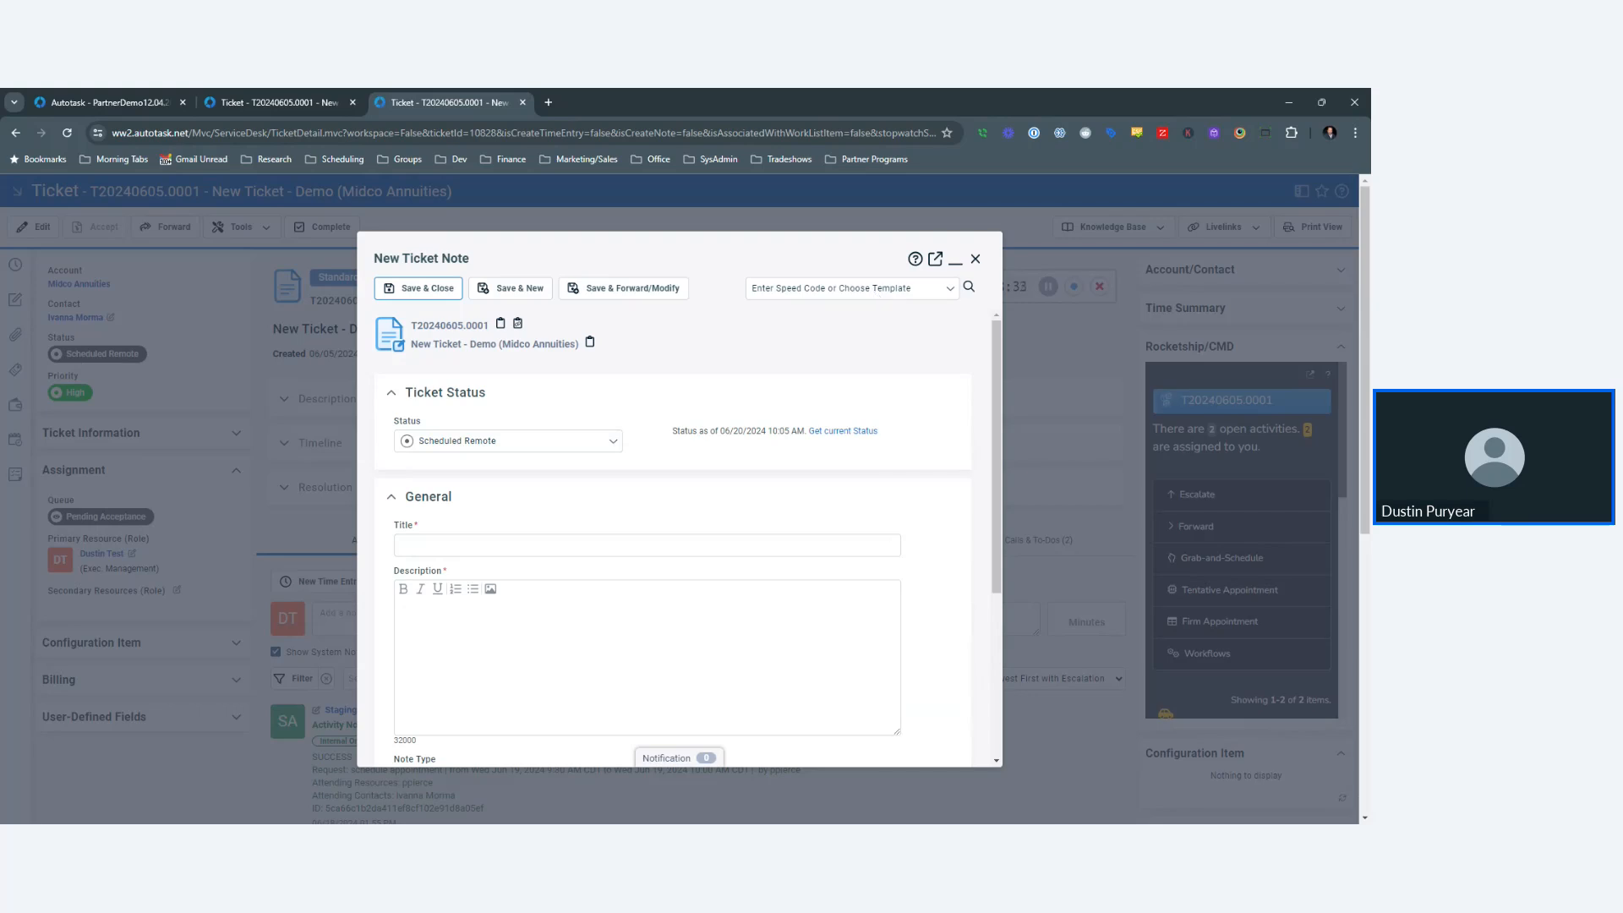
click(849, 288)
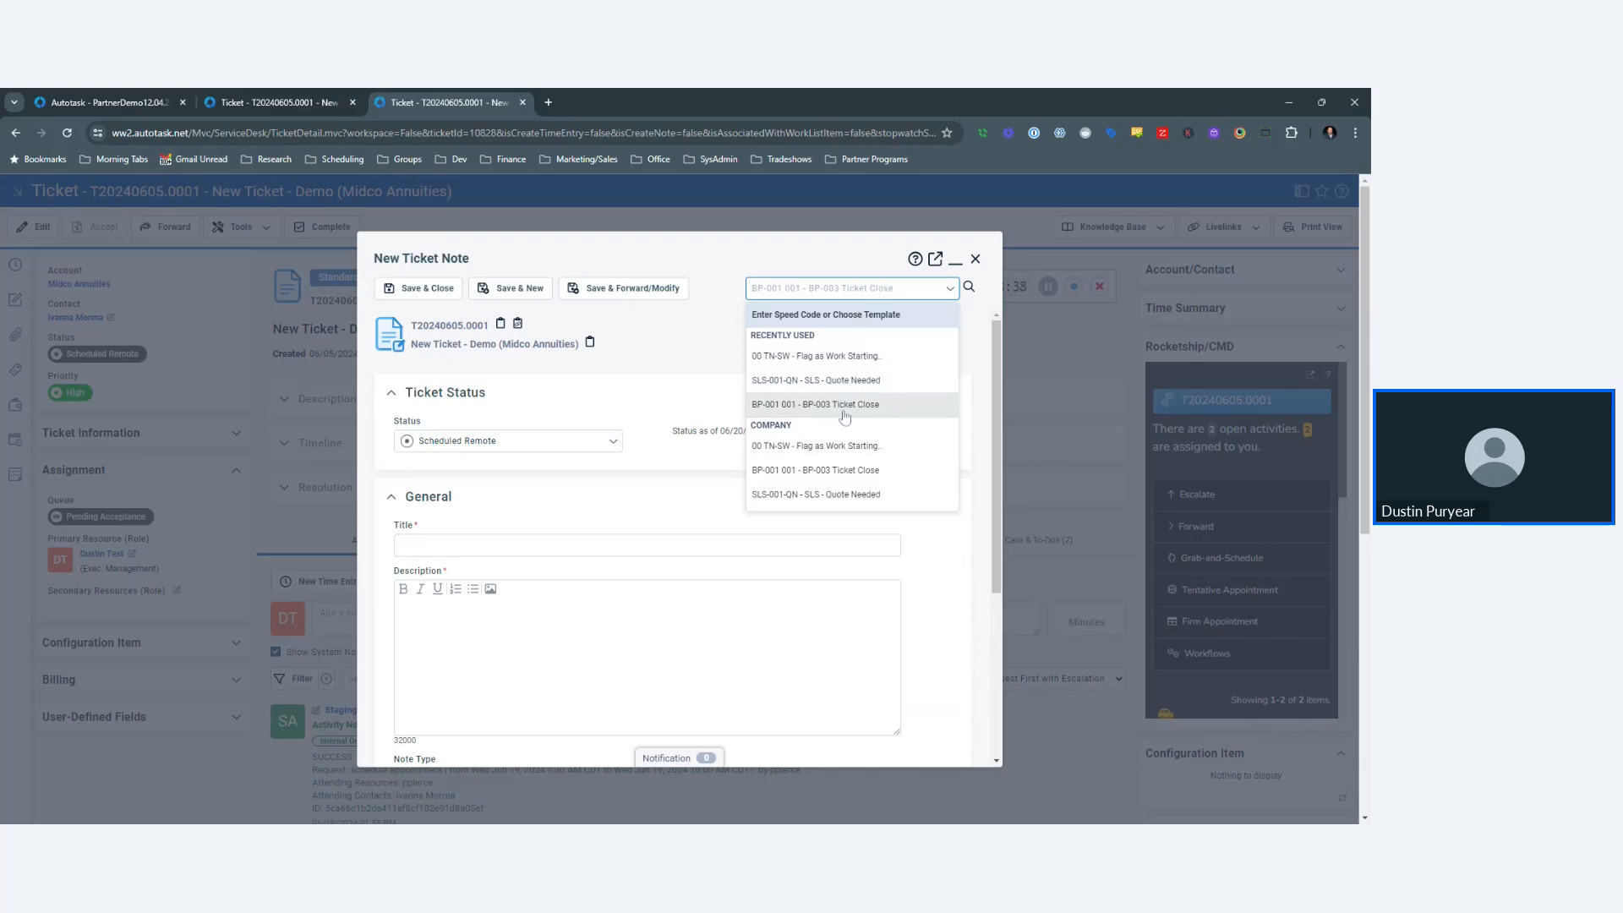
click(841, 494)
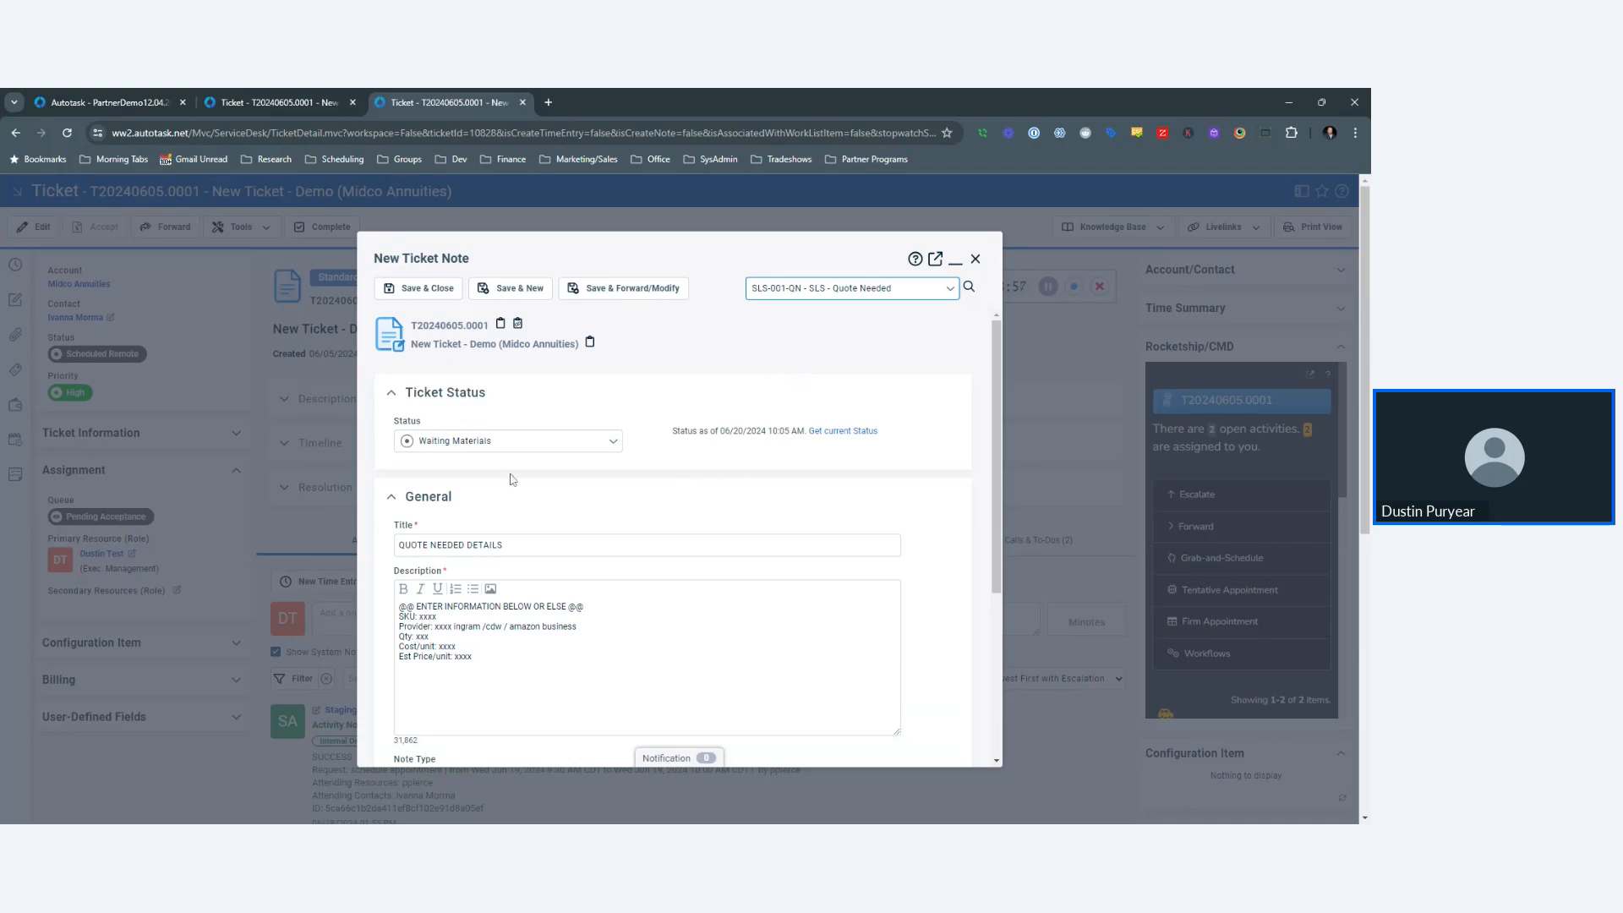
- Discard the Quote Needed note and start a new Service Desk template from Notification Templates
click(975, 259)
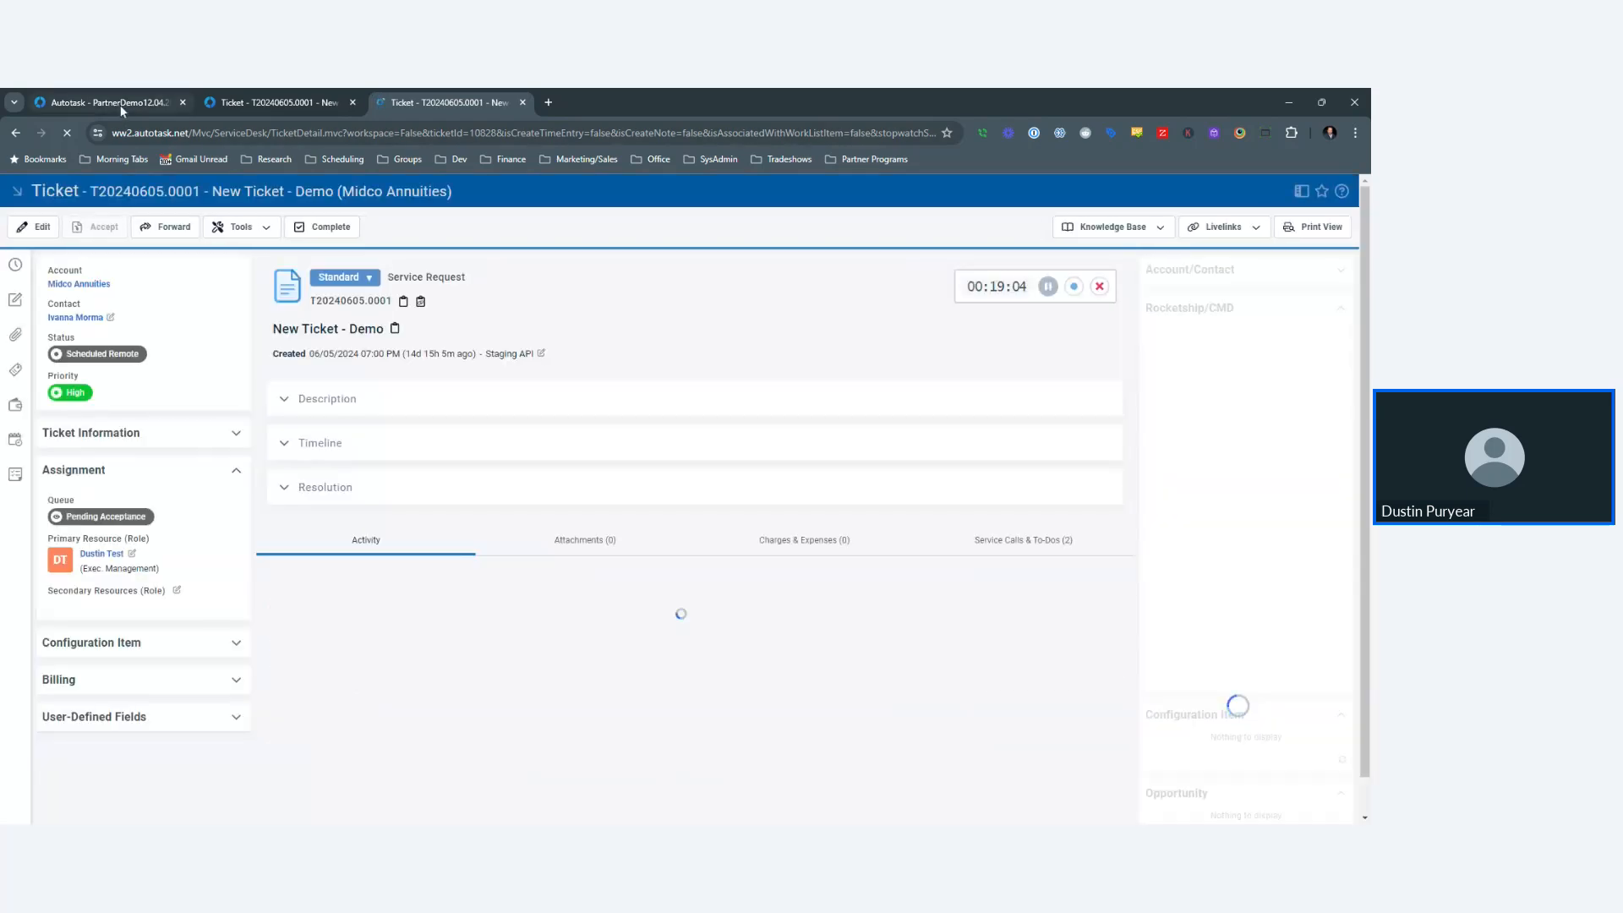
drag(102, 102, 441, 102)
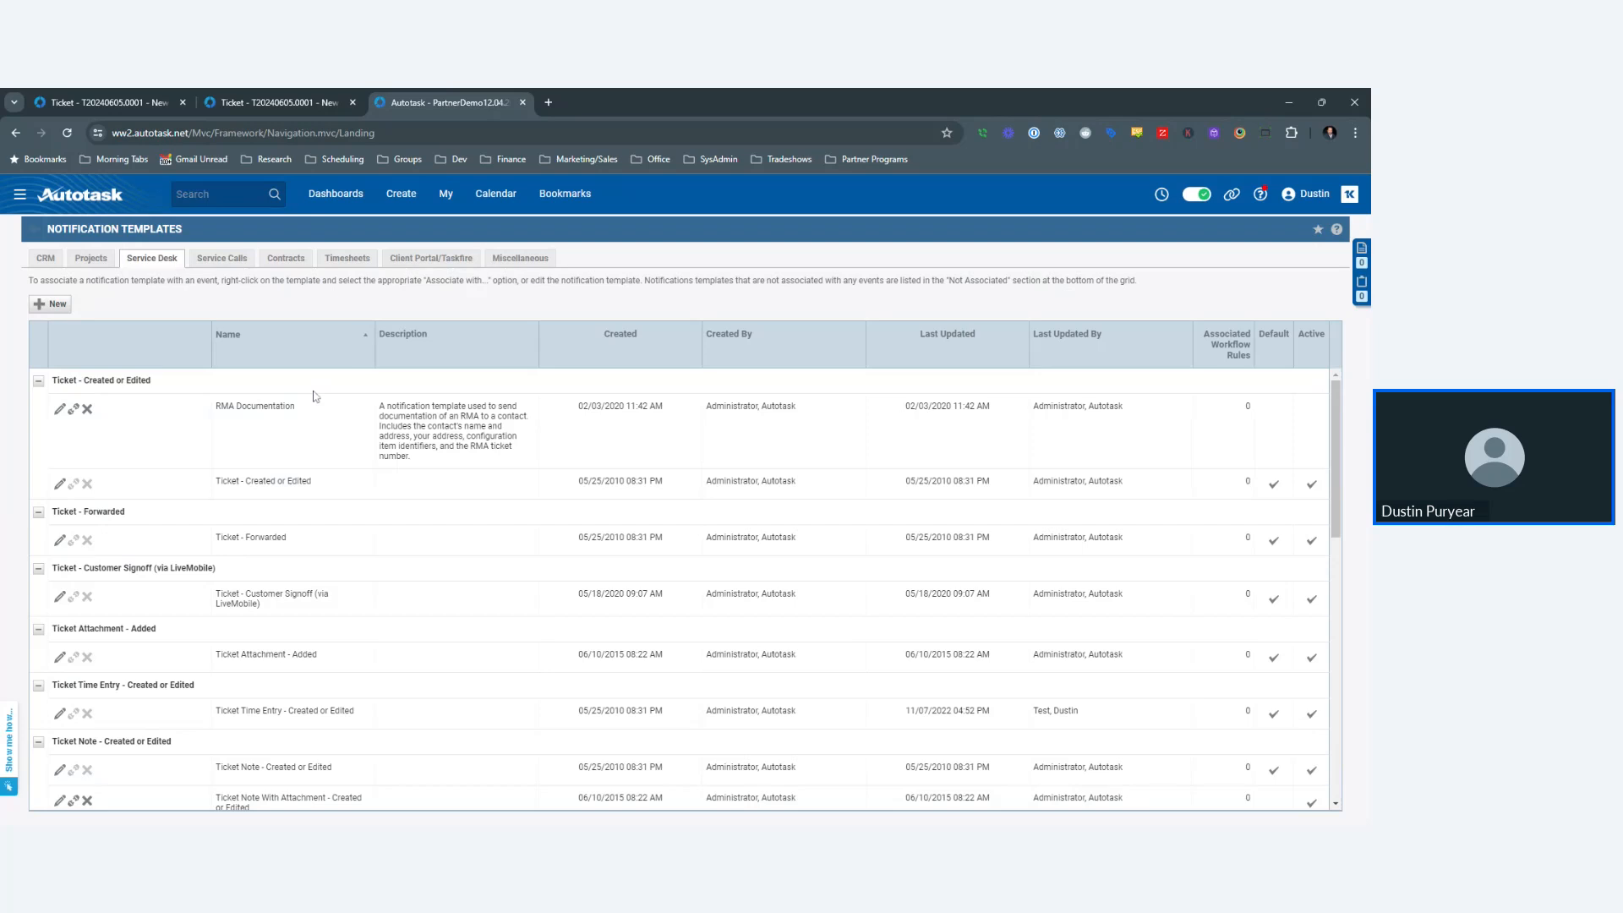
scroll(309, 395, down, 10)
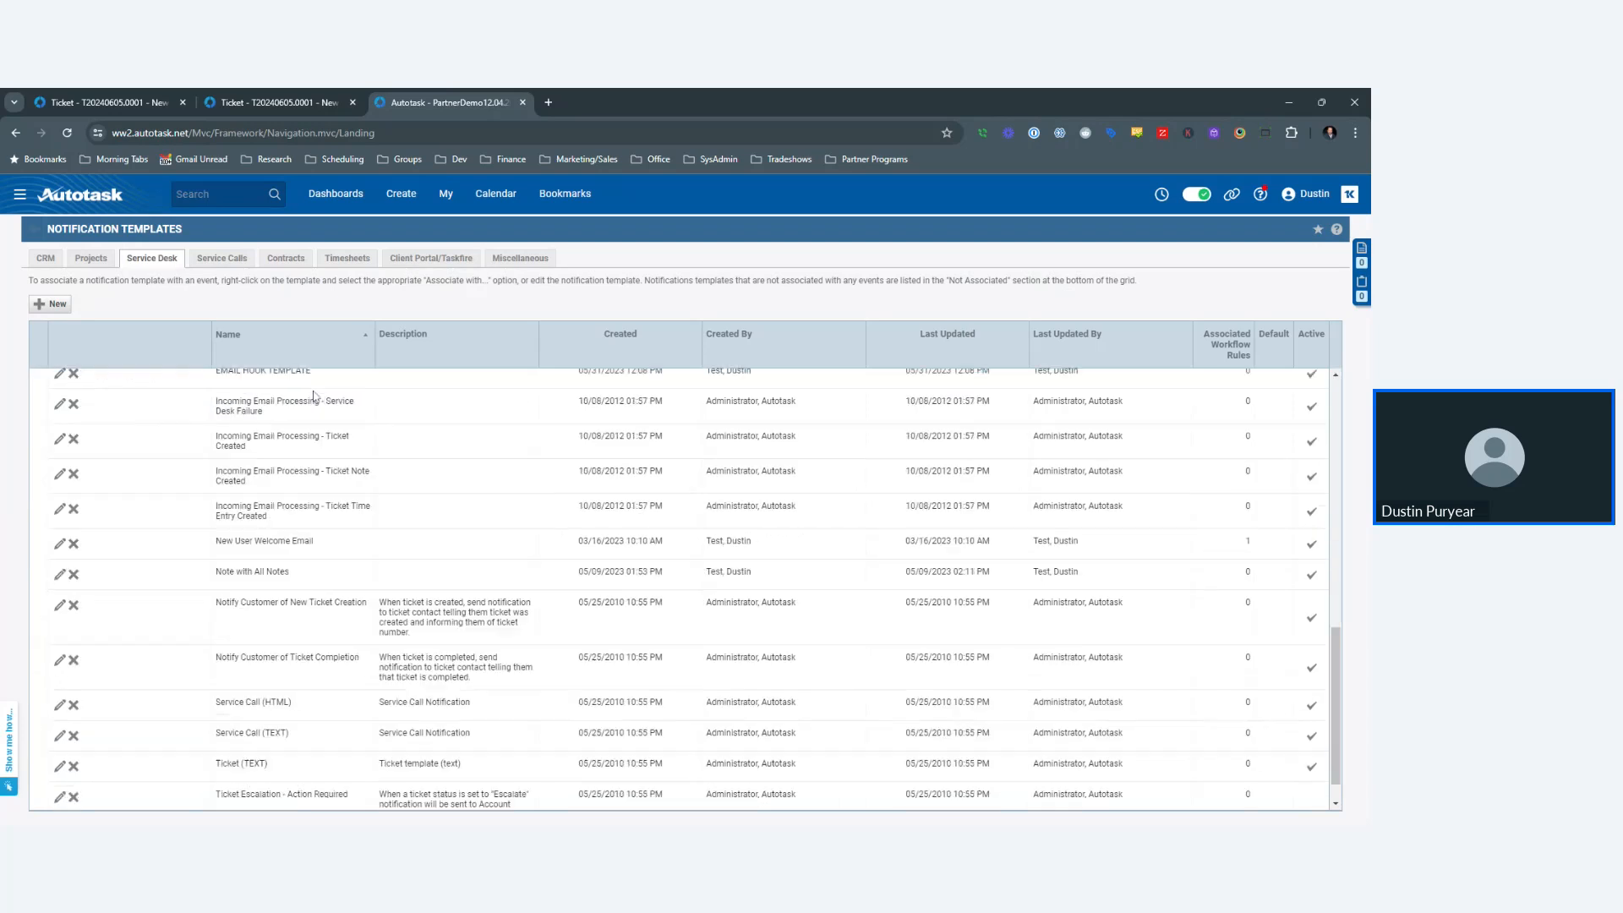
scroll(305, 393, up, 10)
click(20, 194)
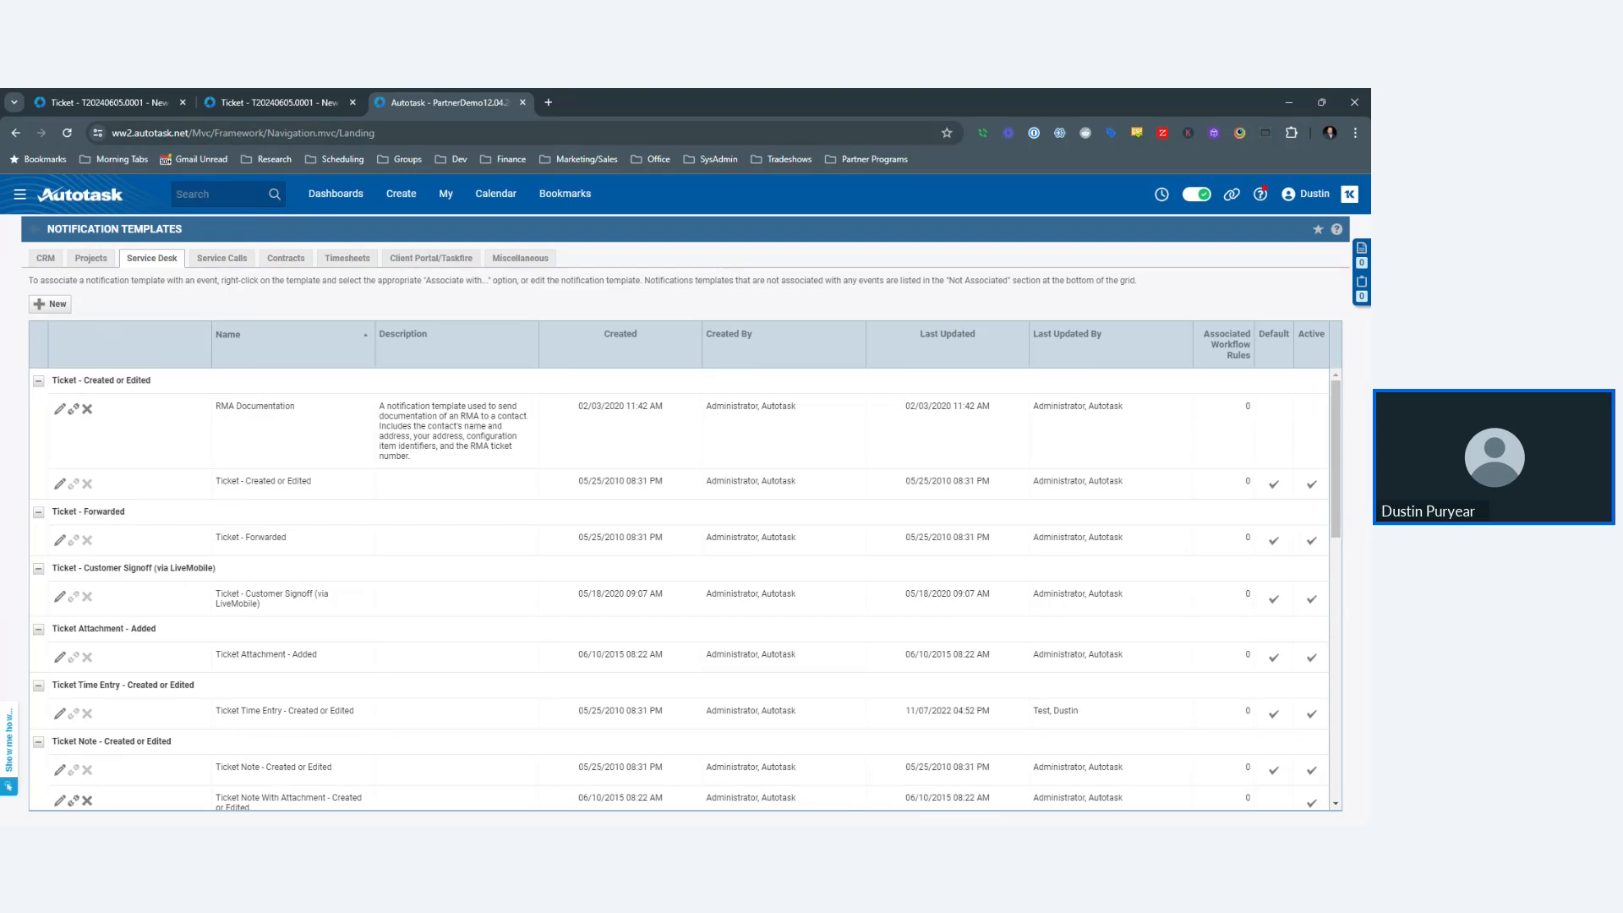
click(60, 306)
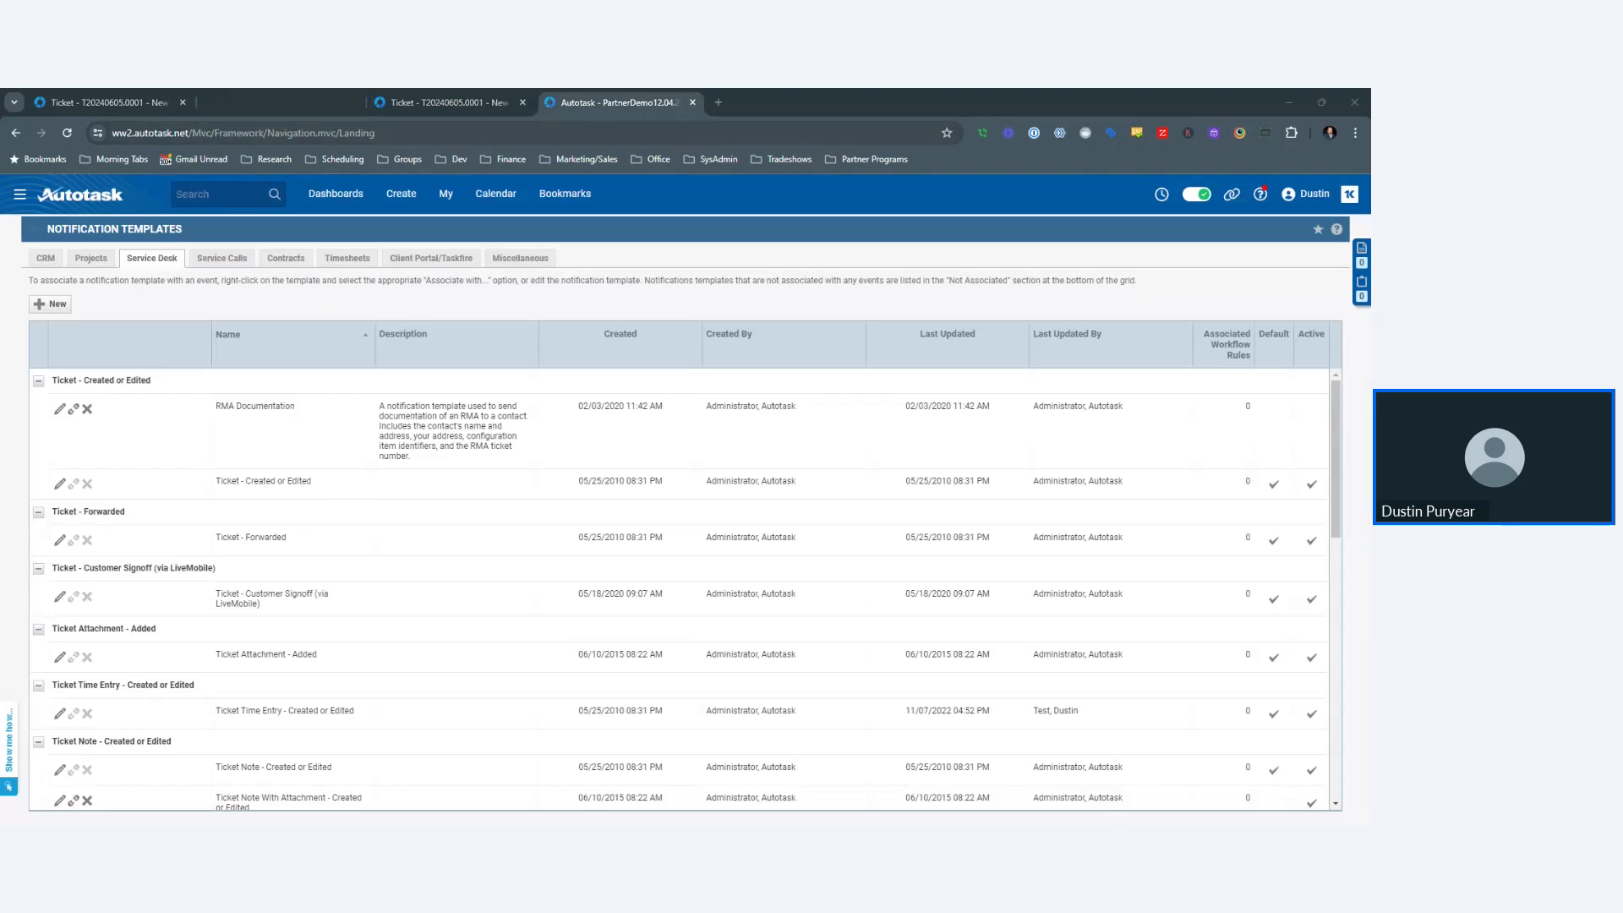
click(589, 108)
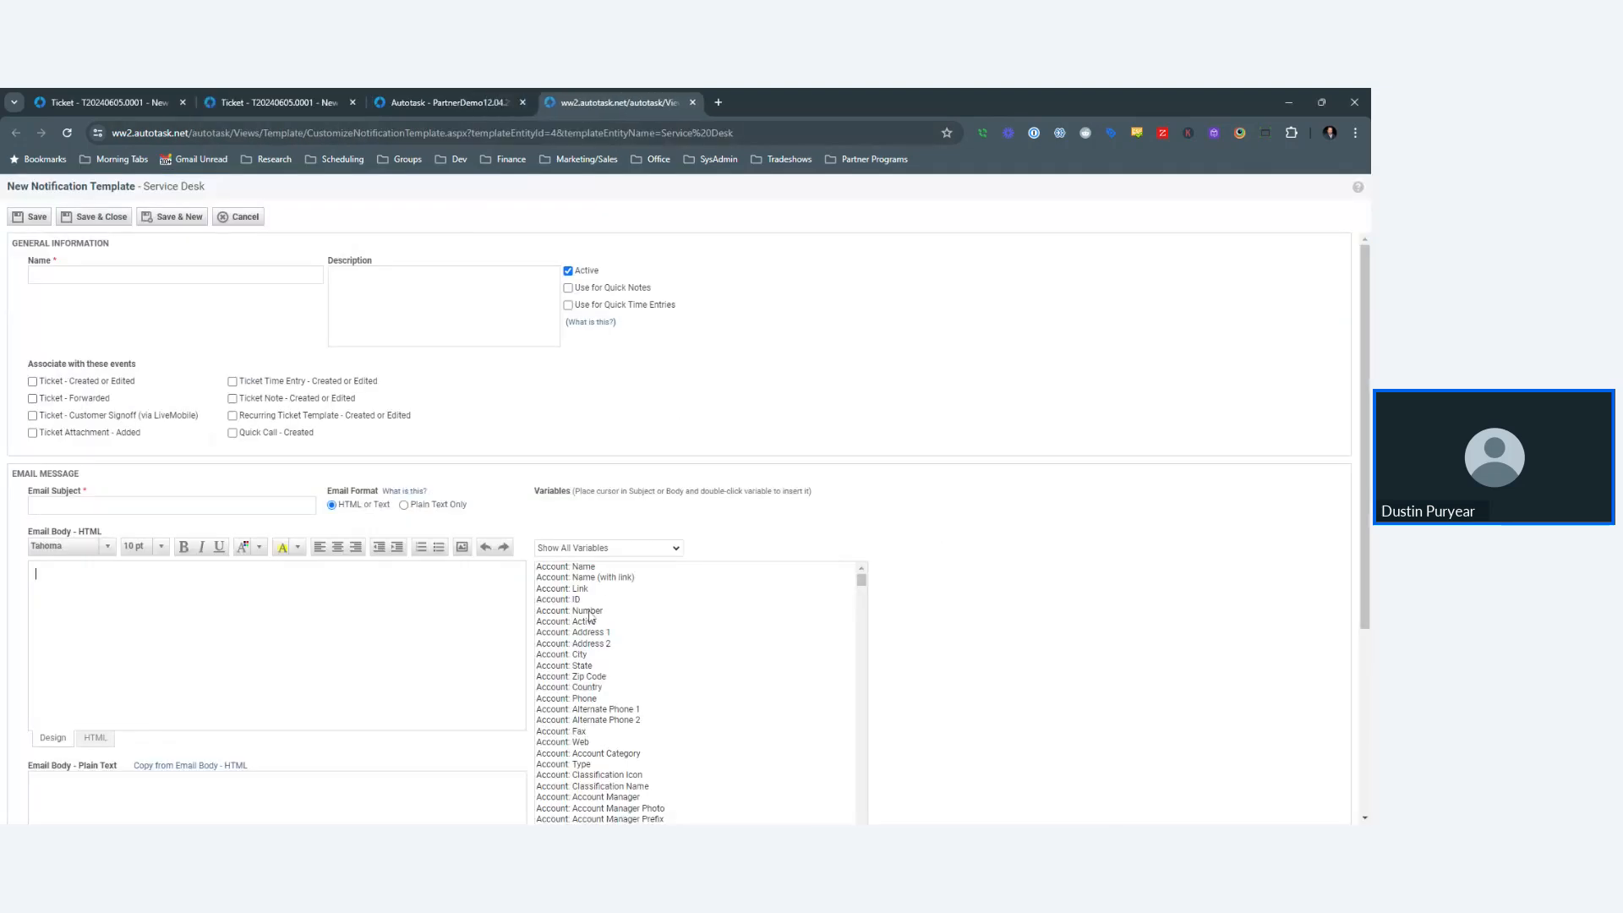
- Name the template 'Training Email - Lost Password' with subject 'Steps to reset your own password'
click(175, 275)
text(Training Email)
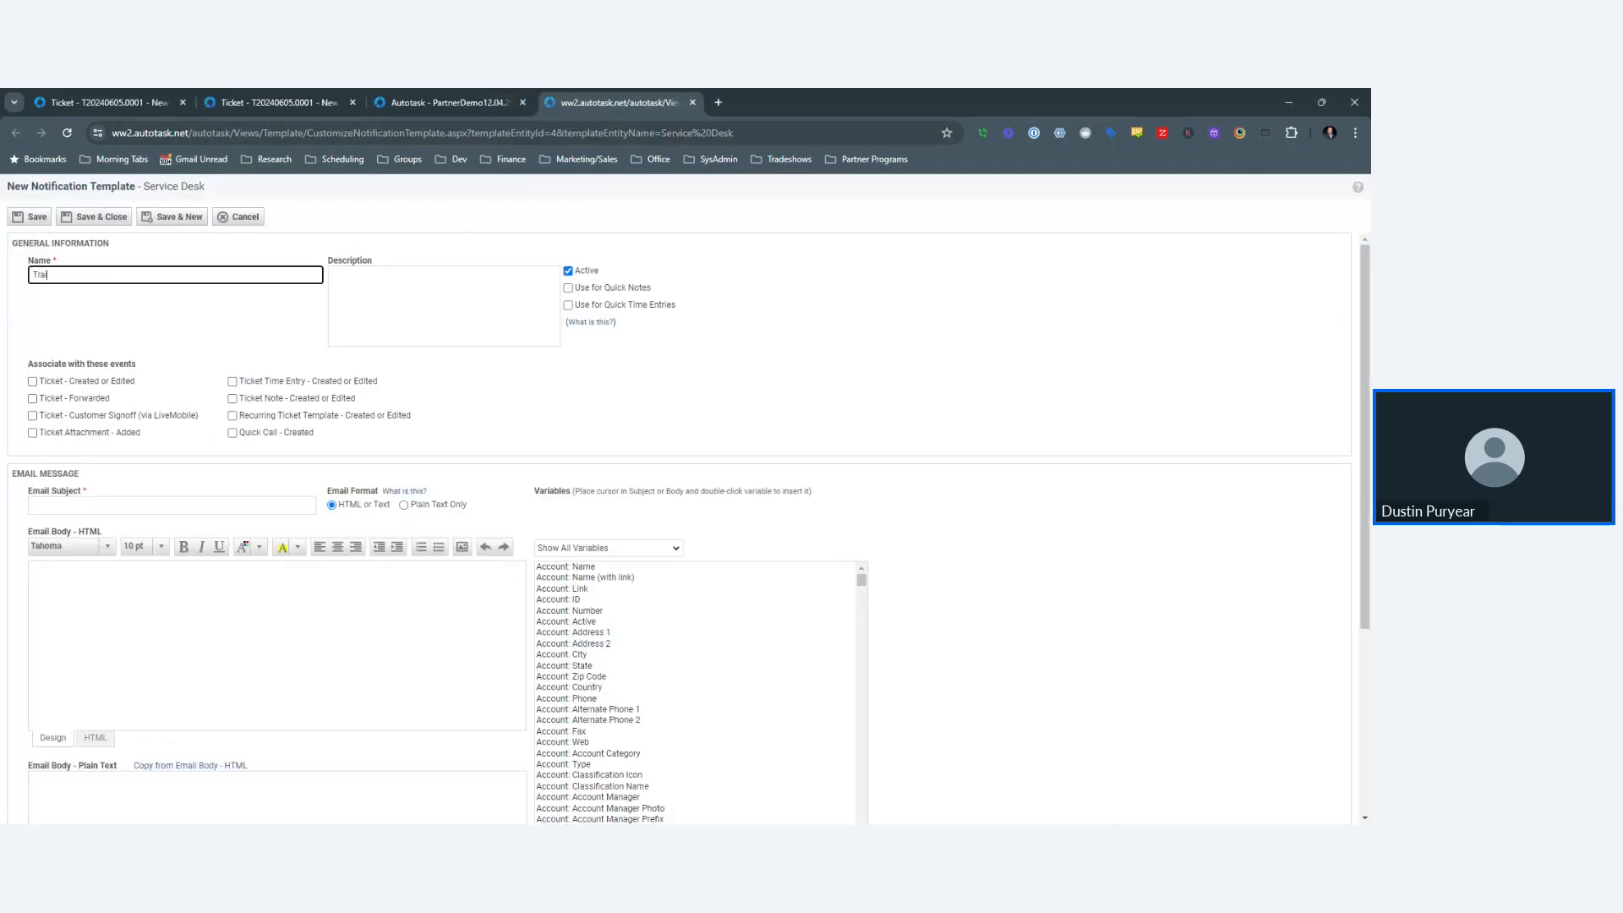
text( - Lost Password)
click(34, 505)
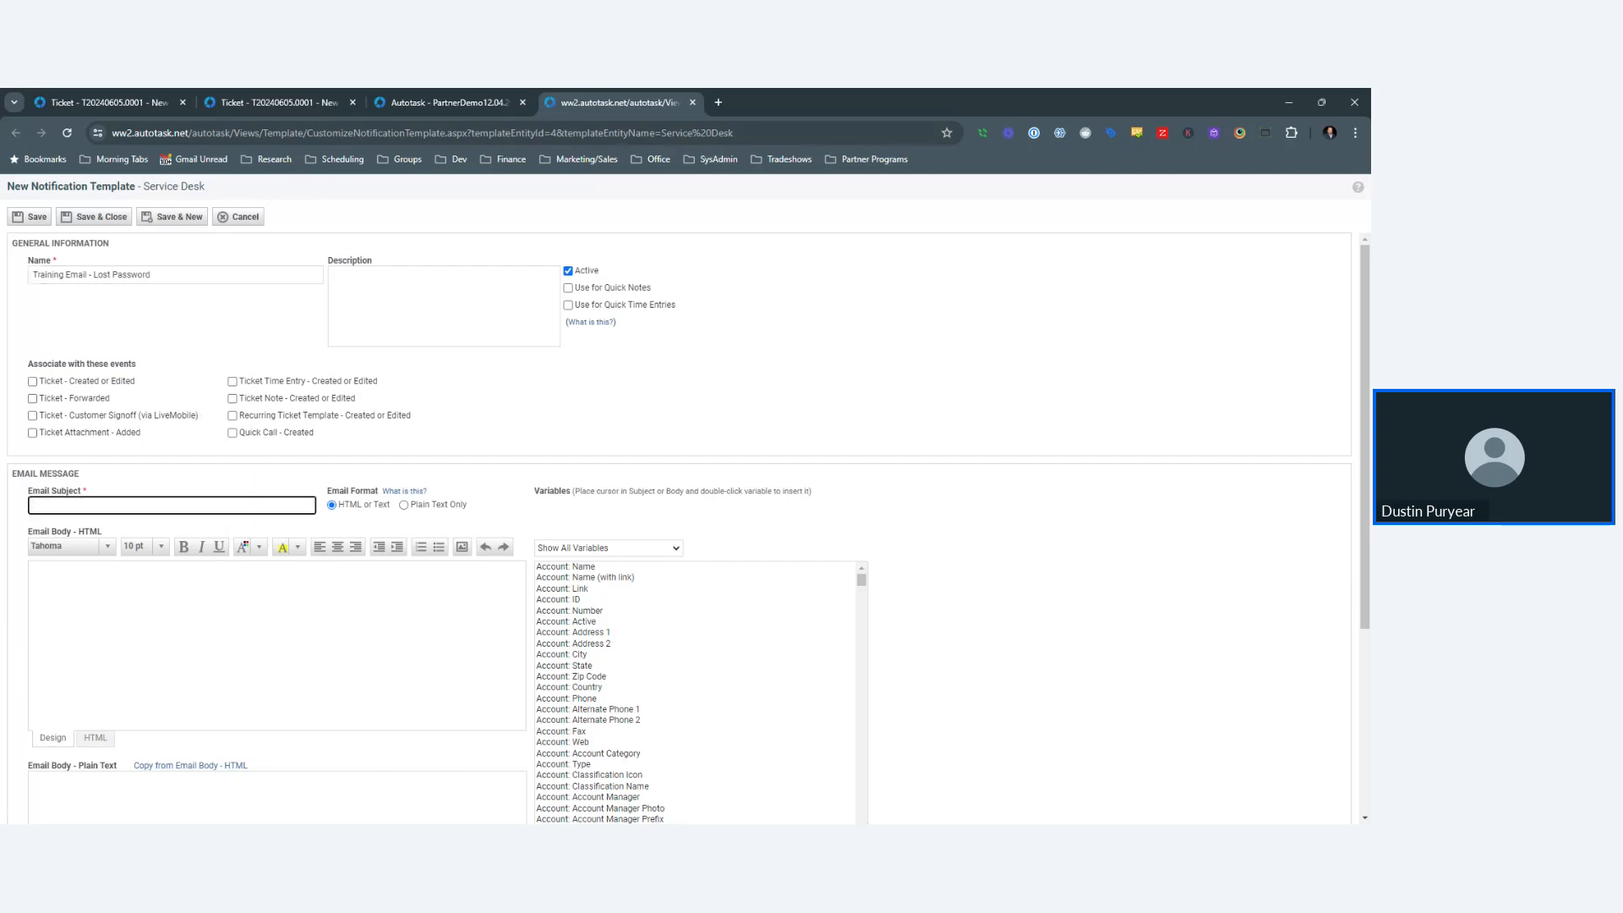
text(Steps to reset your own password)
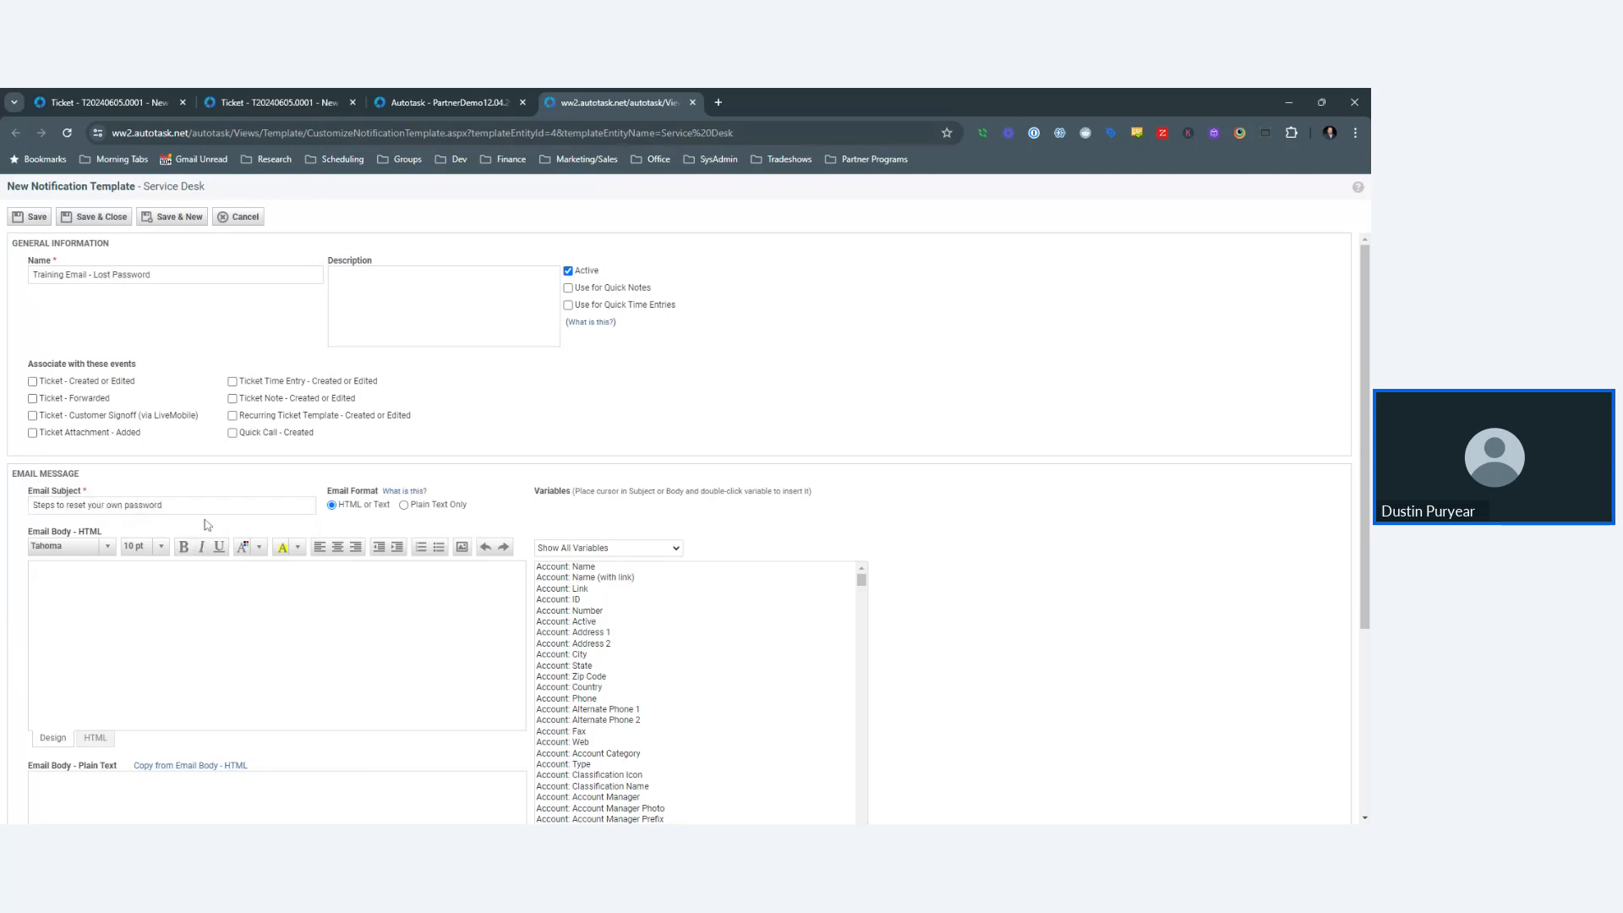
- Fill the email body with four lines of 'Steps to reset your own password'
key(ctrl+a)
key(ctrl+c)
click(35, 574)
key(ctrl+v)
key(Return)
key(ctrl+v)
key(Return)
key(ctrl+v)
key(Return)
key(ctrl+v)
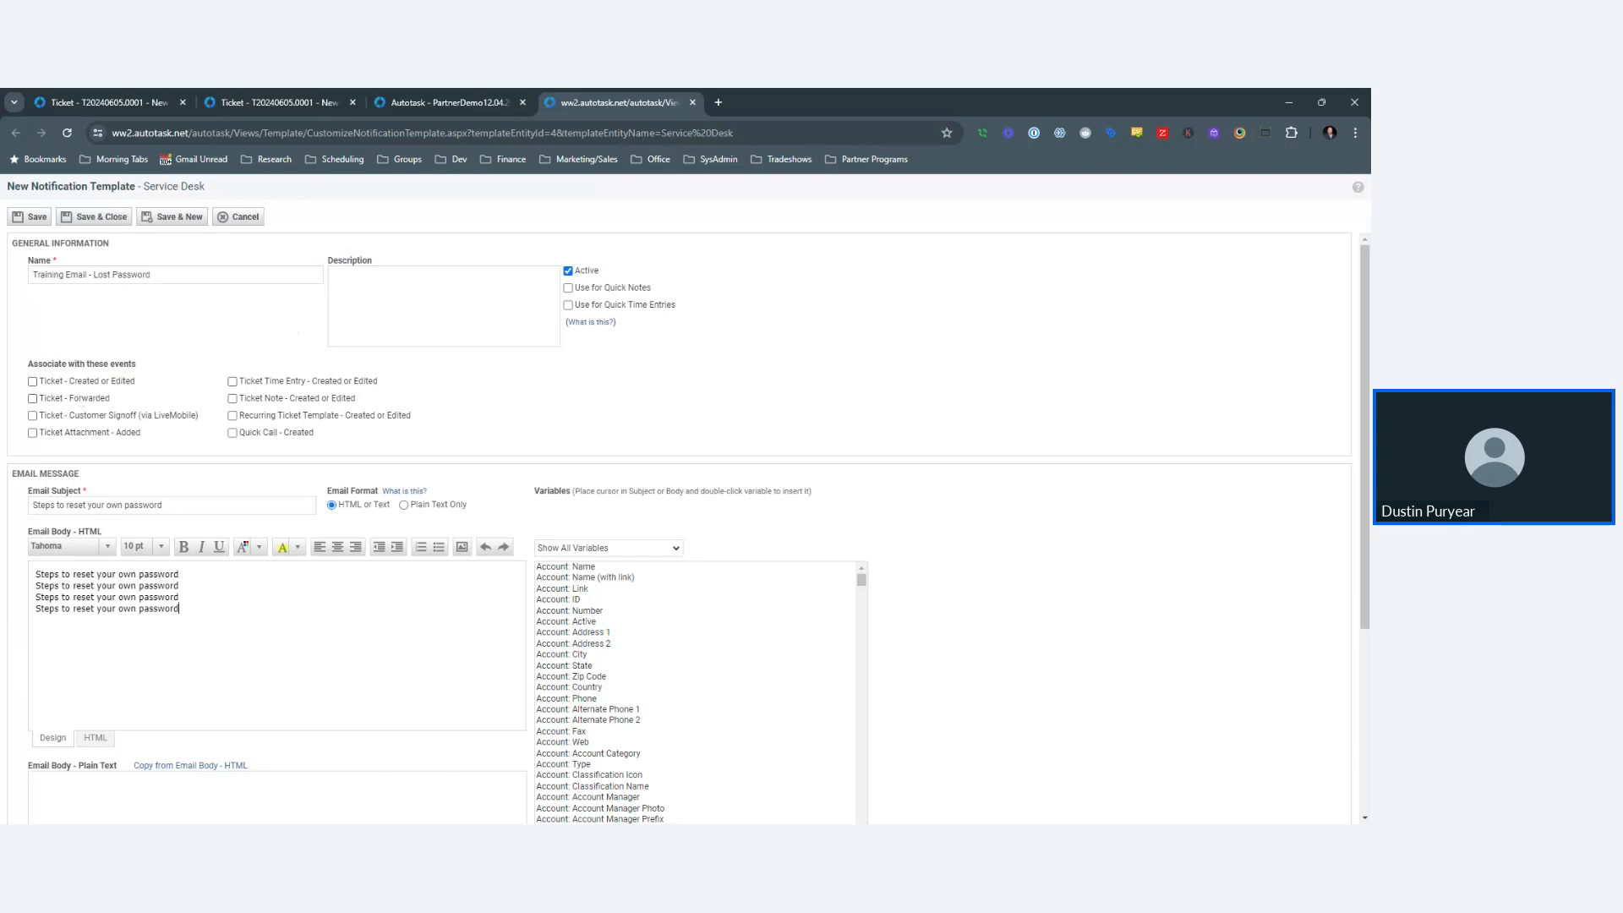
- Send the template from the helpdesk address and save it
scroll(469, 382, down, 3)
scroll(466, 380, down, 1)
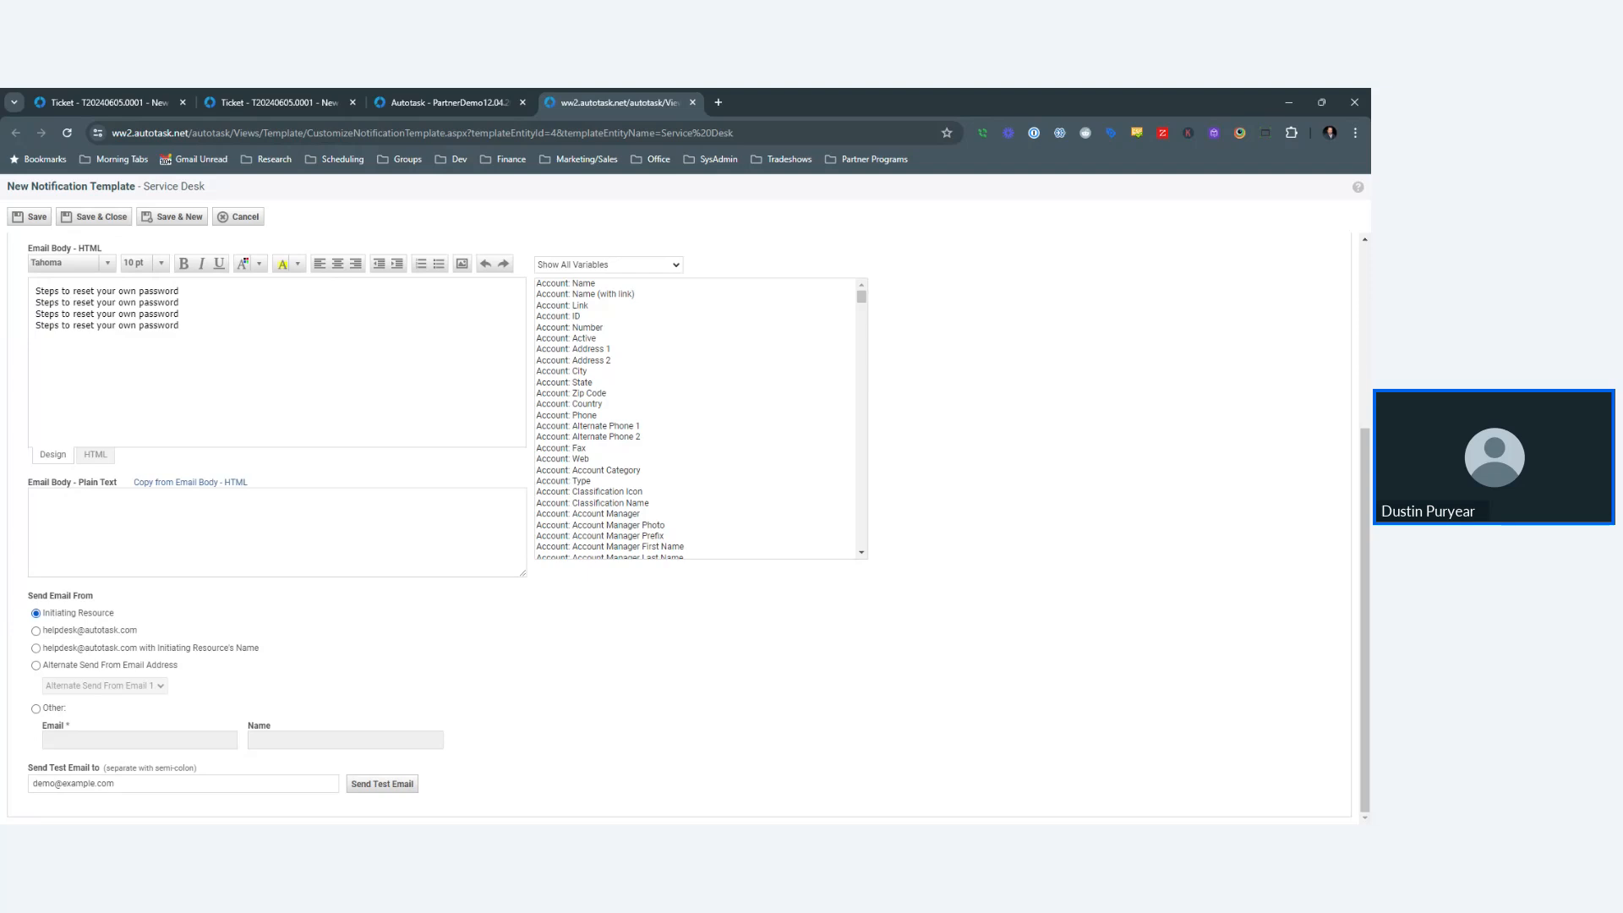
click(36, 632)
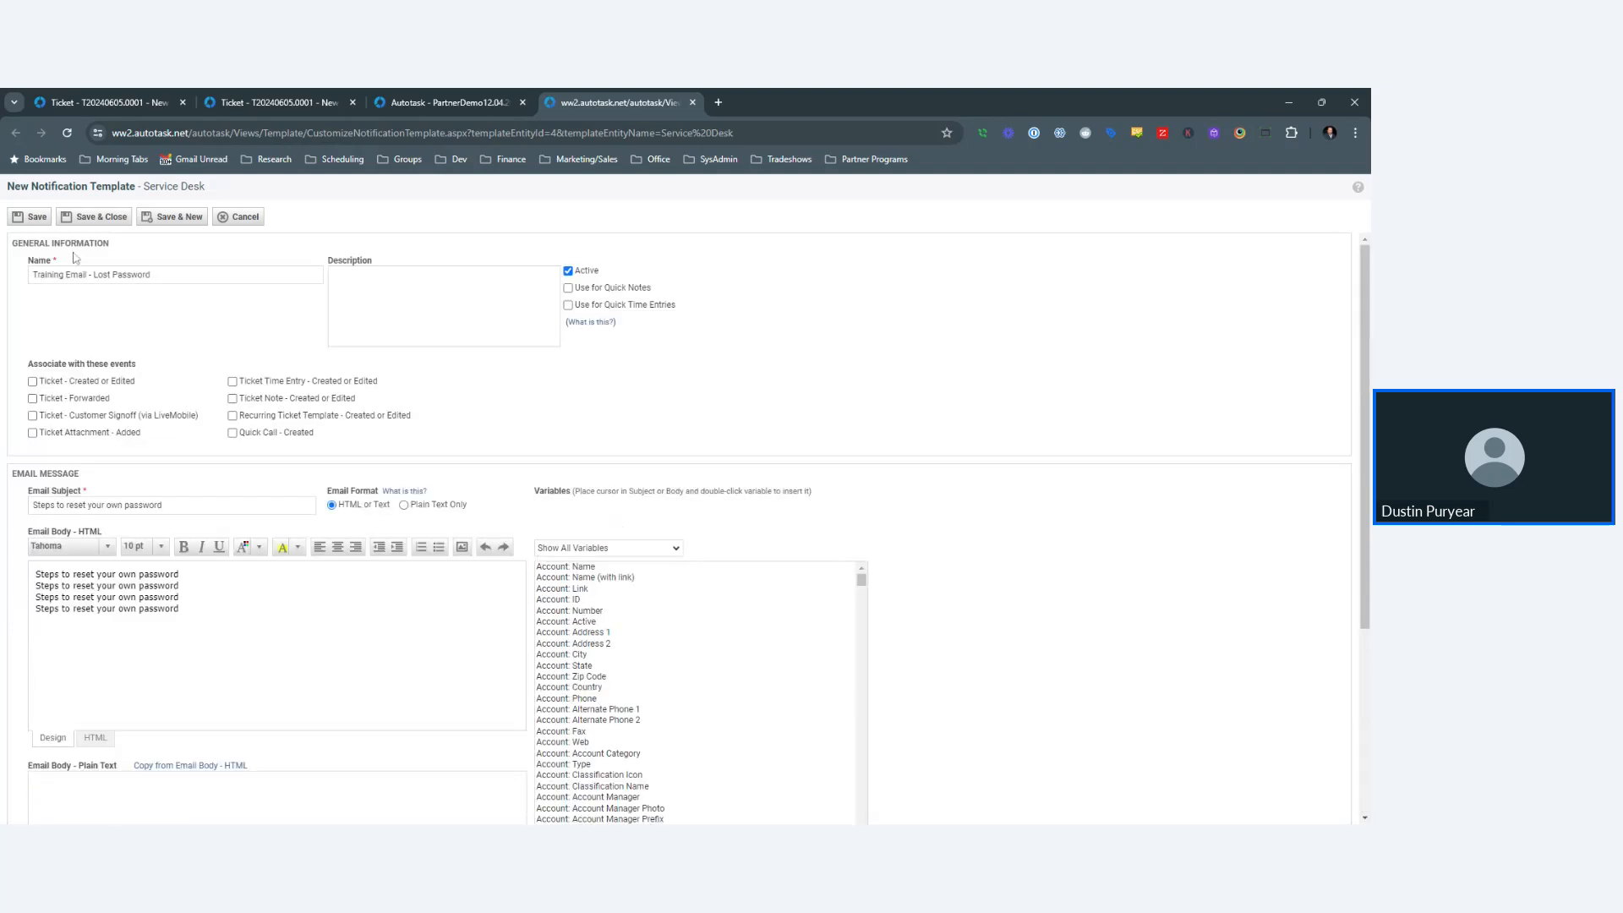
click(93, 216)
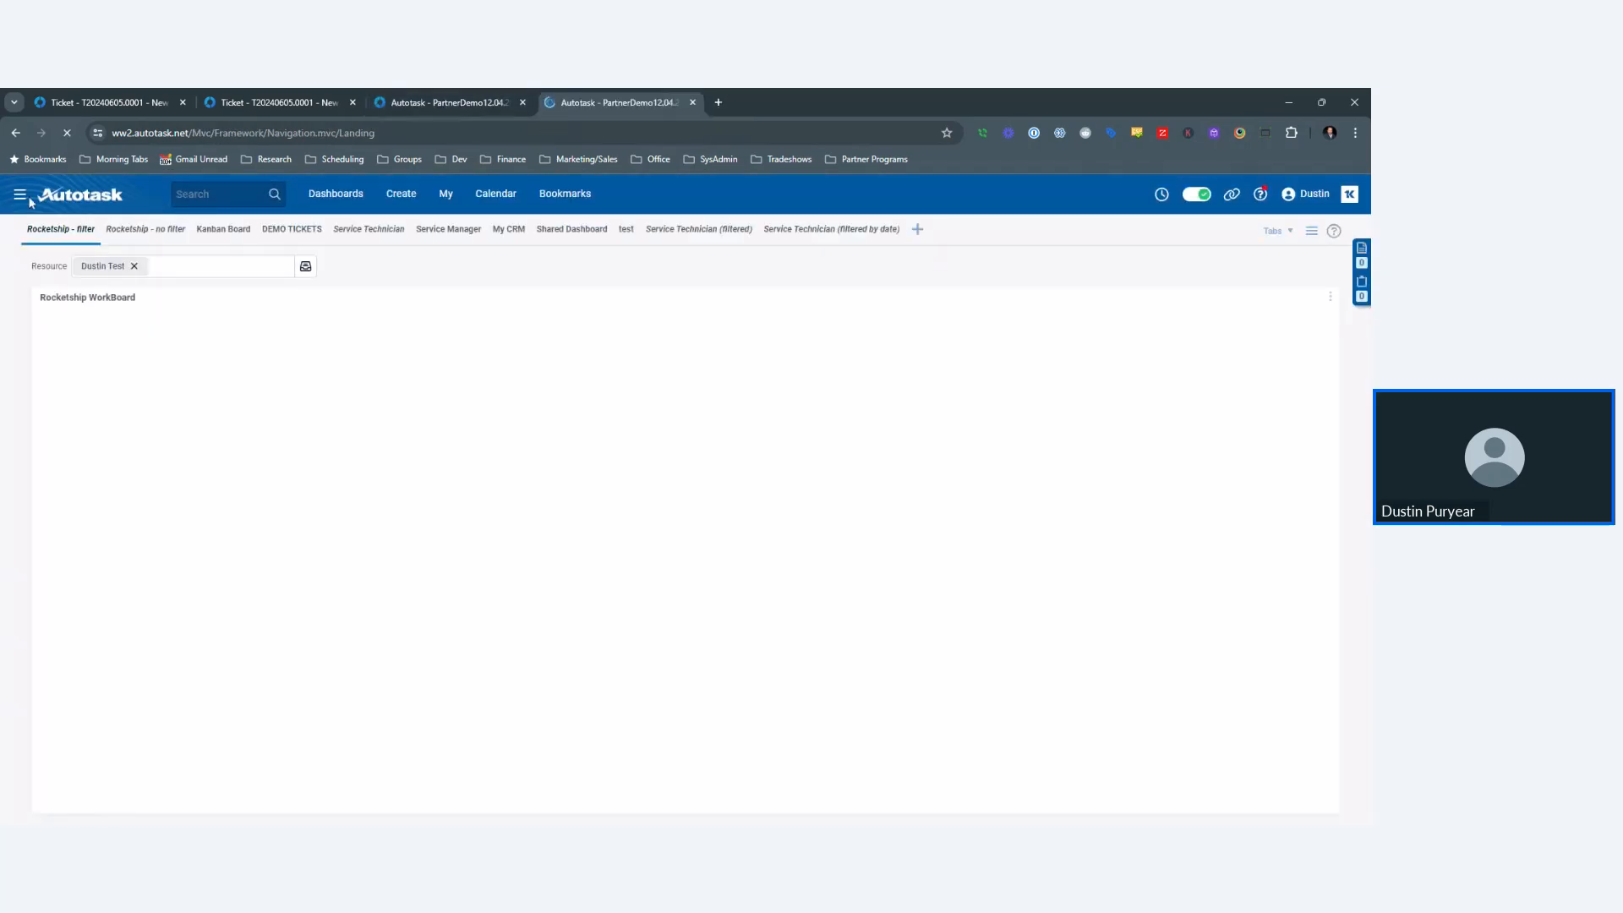
- Go to Admin > Workflow Rules and start a new Service Desk rule
click(20, 194)
mouse_move(57, 398)
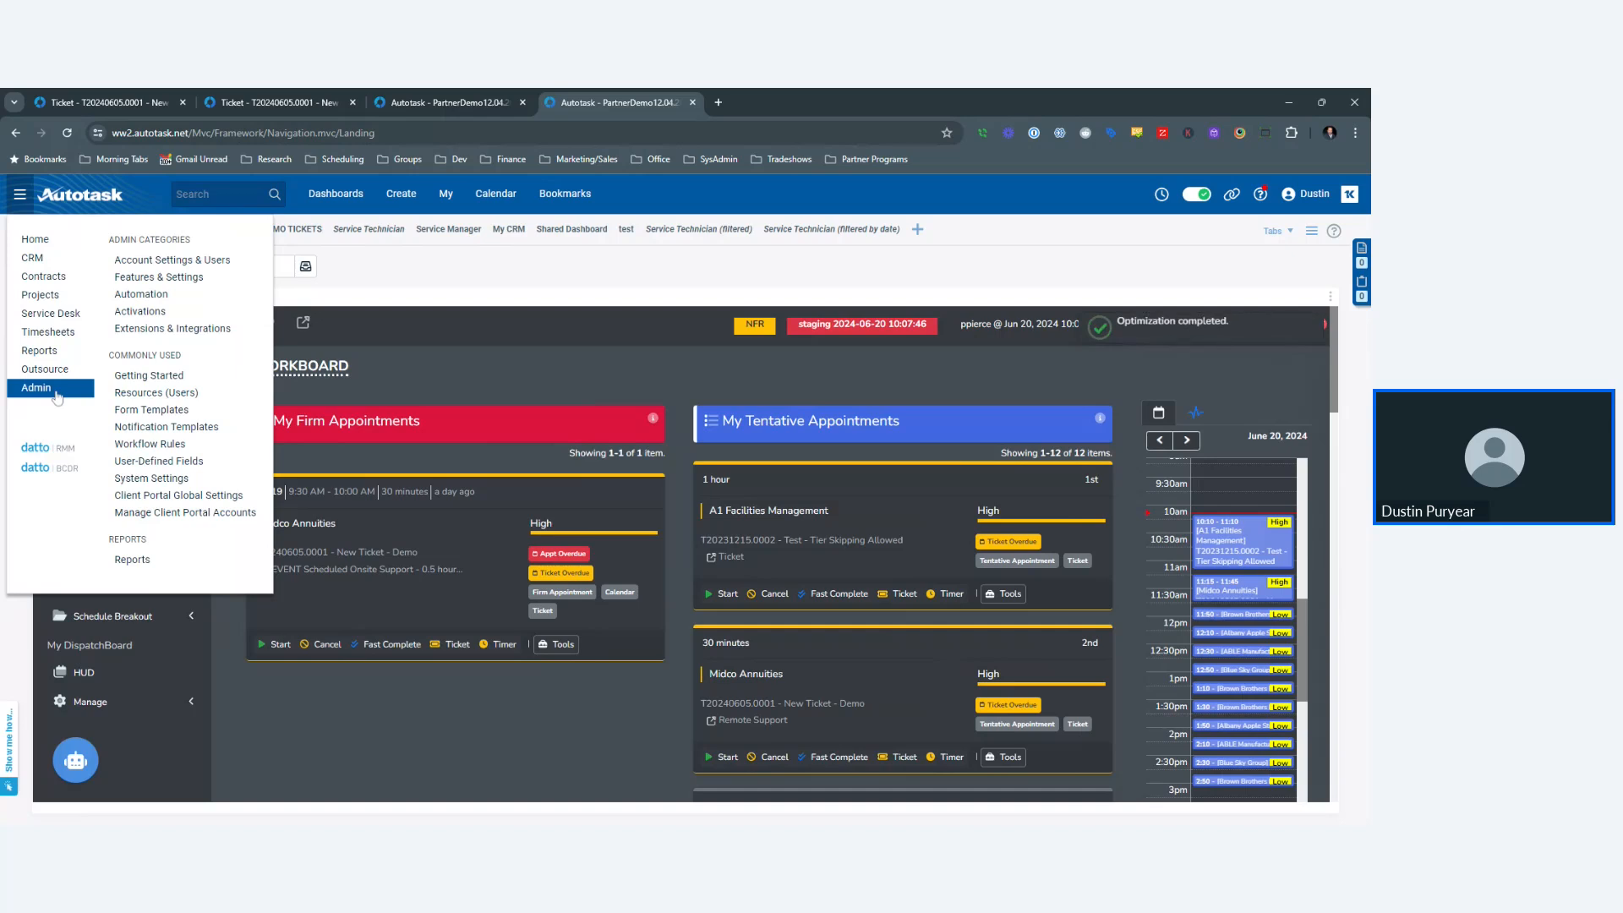
click(149, 444)
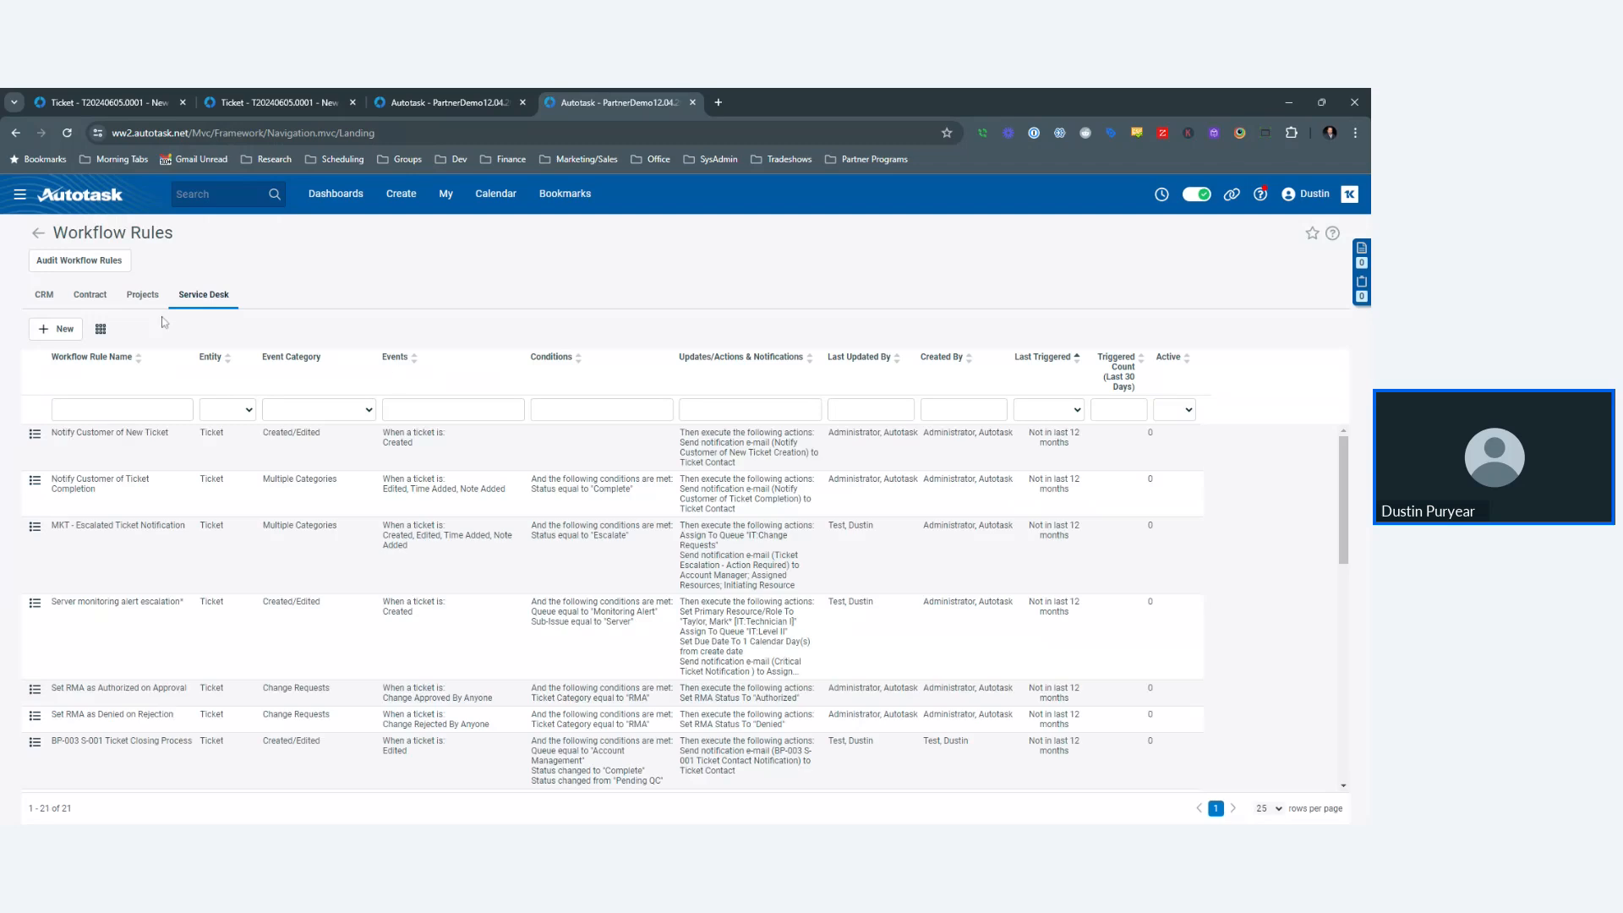
click(64, 331)
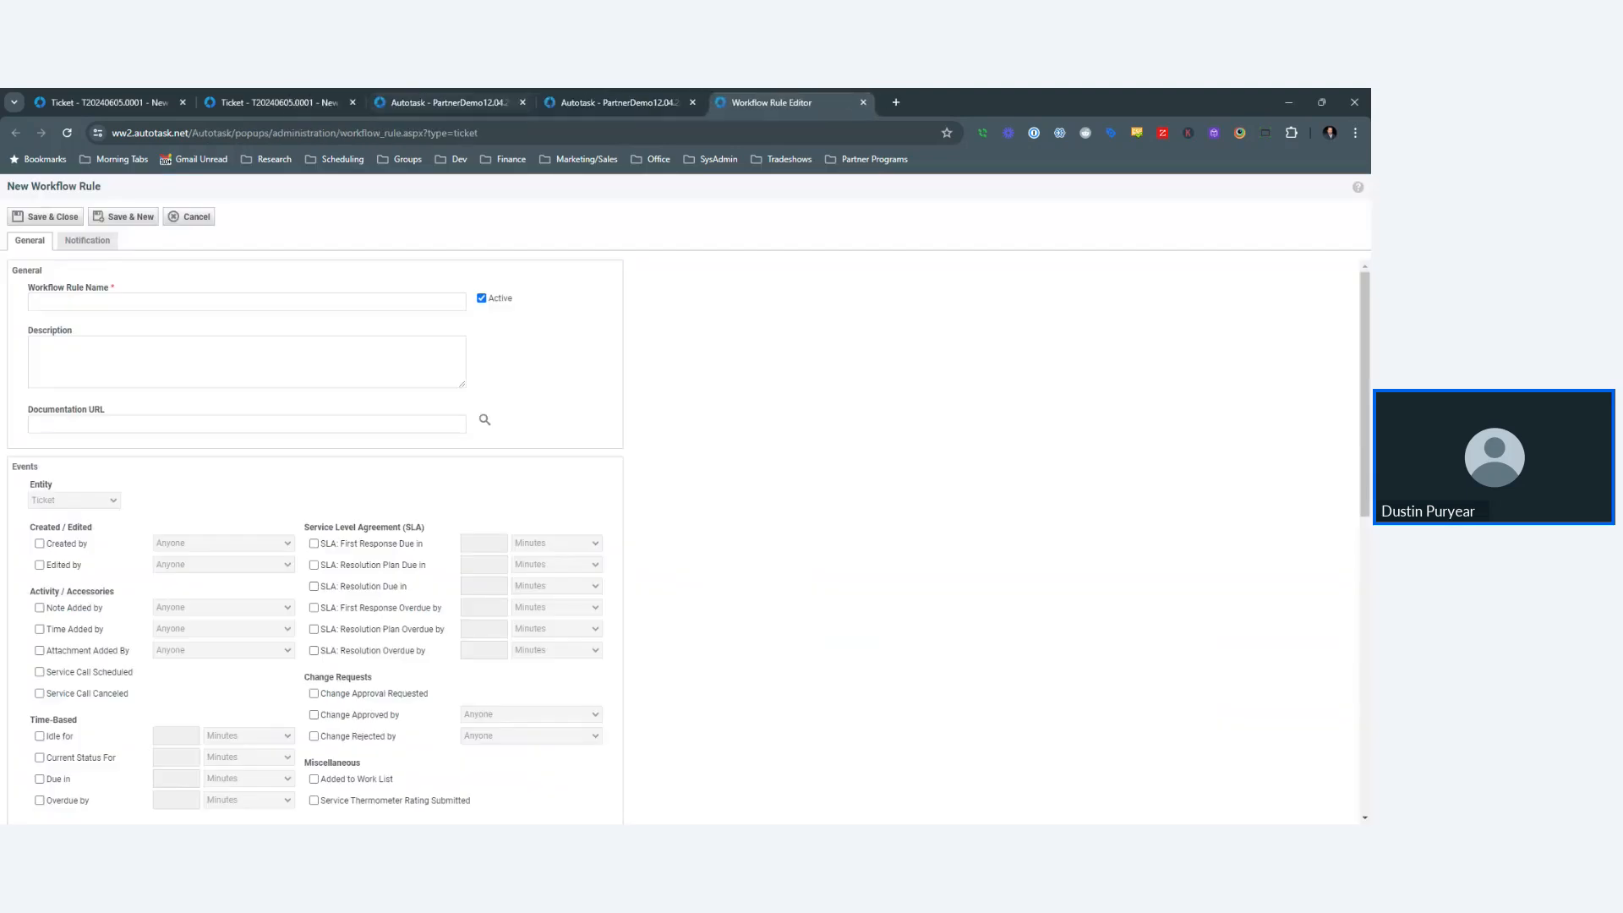
- Name the rule 'Send training email for password resets' and trigger it when a ticket is edited
click(347, 309)
text(Se)
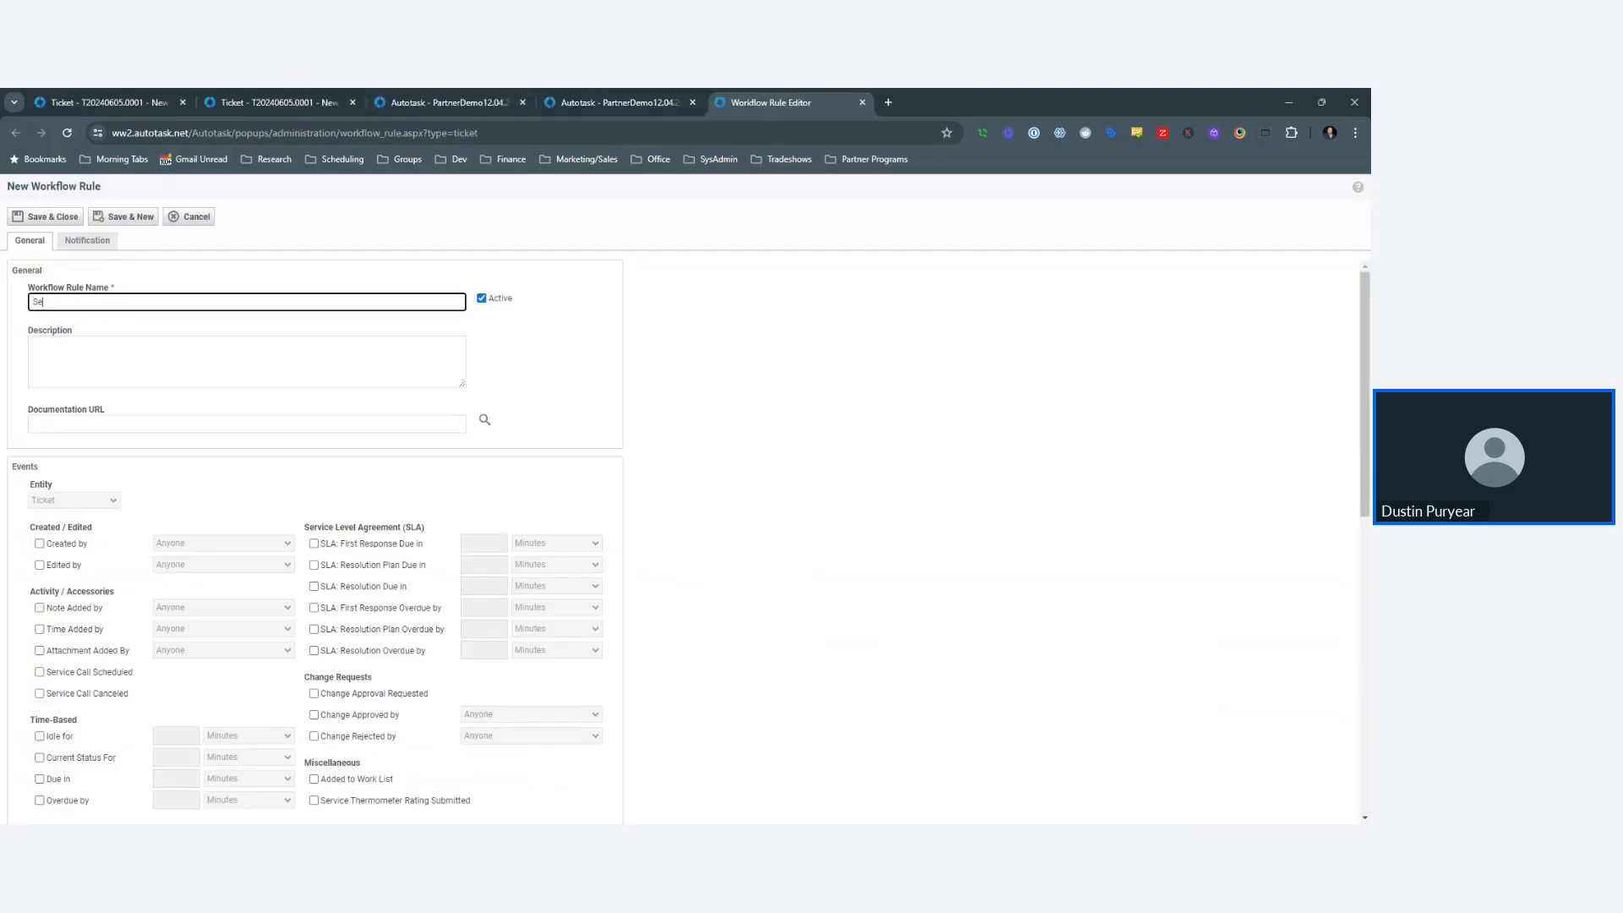
text(nd training email for password resets)
scroll(163, 505, down, 3)
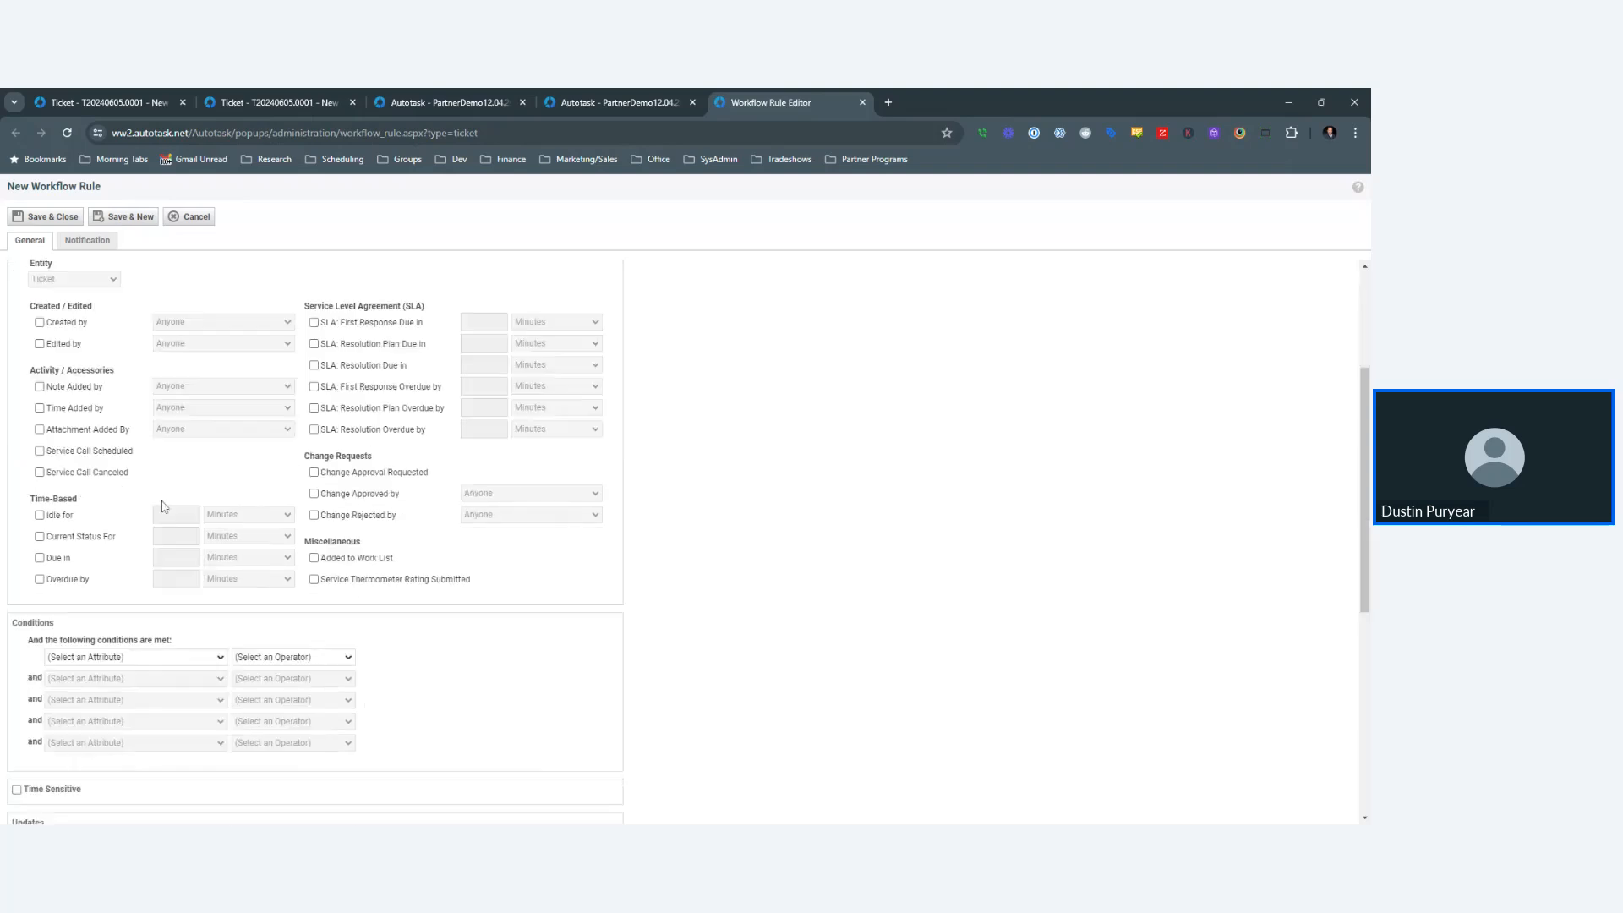
click(42, 344)
- Add the condition Status Changed To Pending QC
click(166, 657)
text(st)
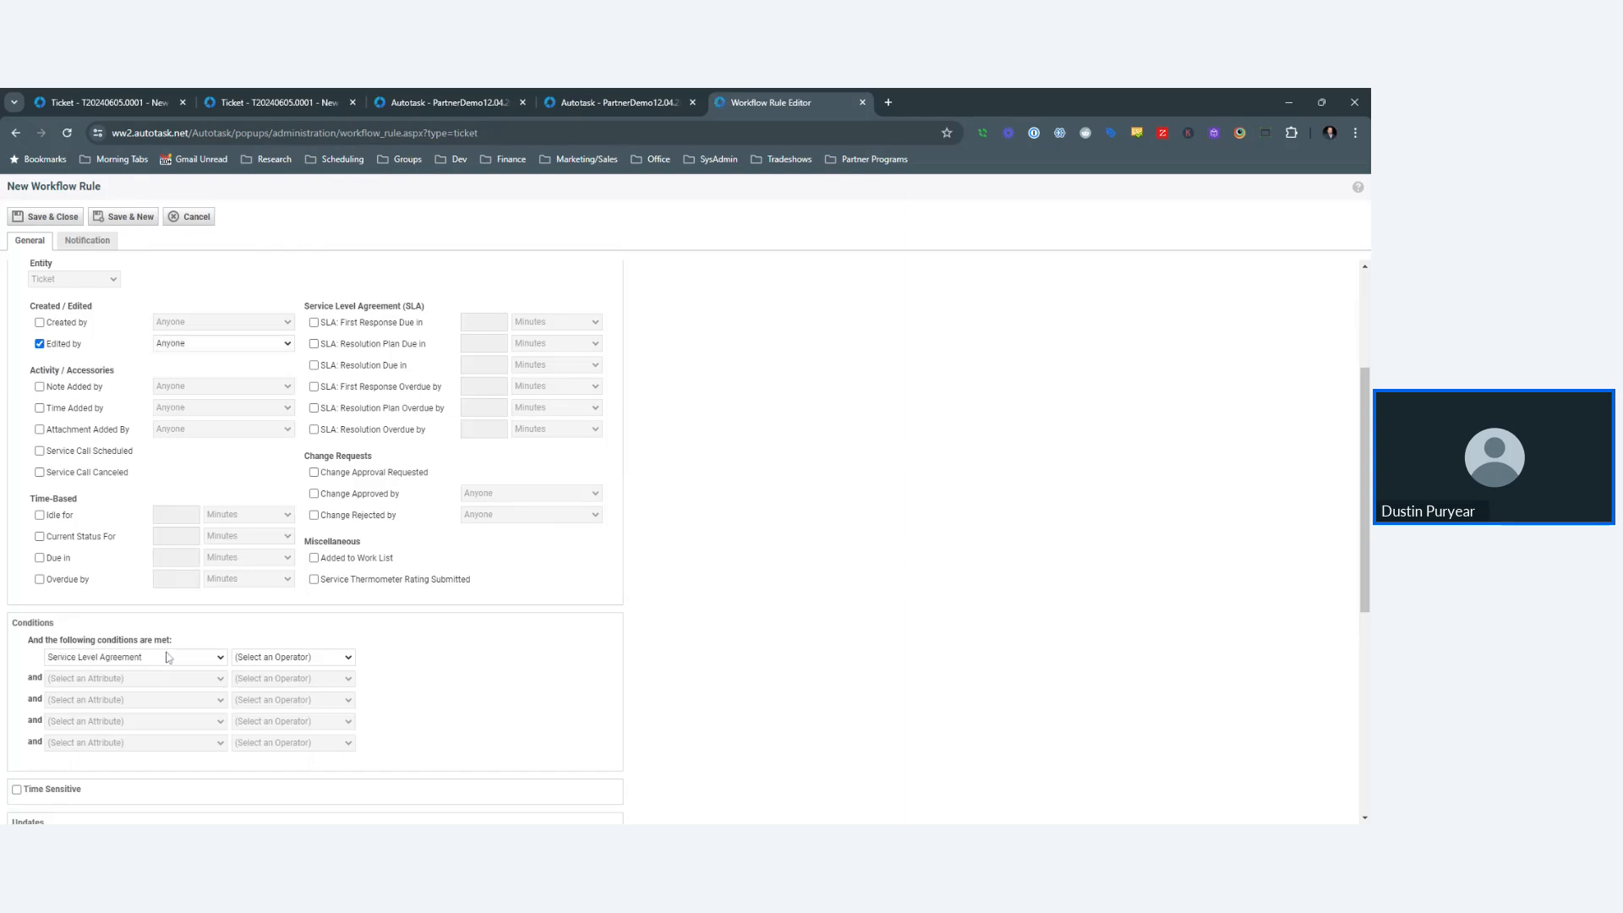
key(Return)
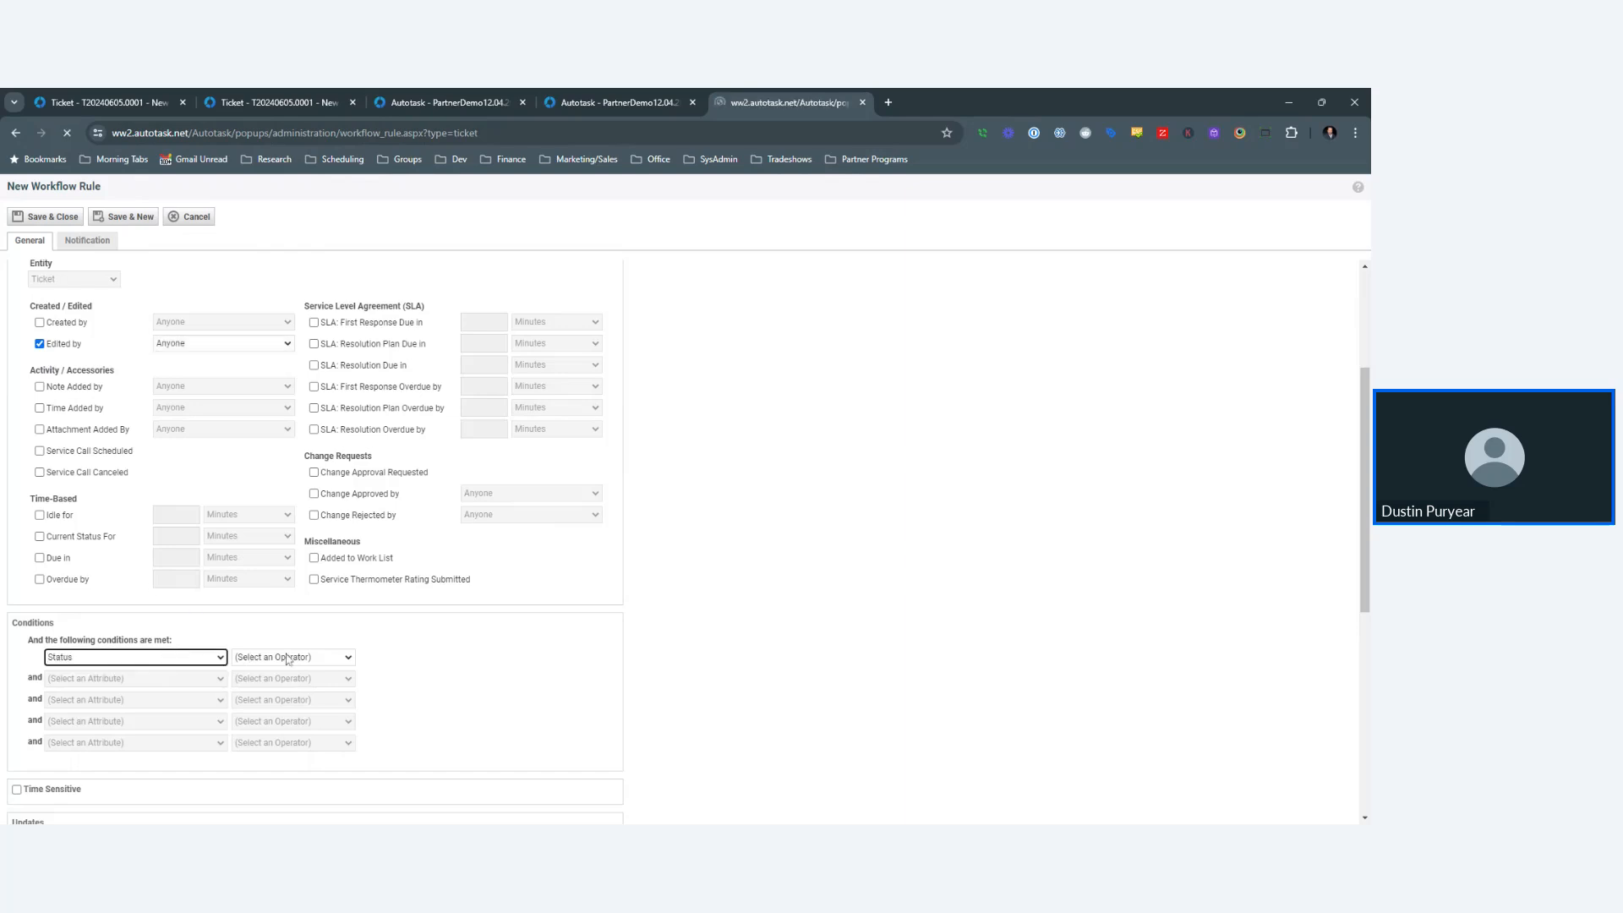
key(Tab)
text(c)
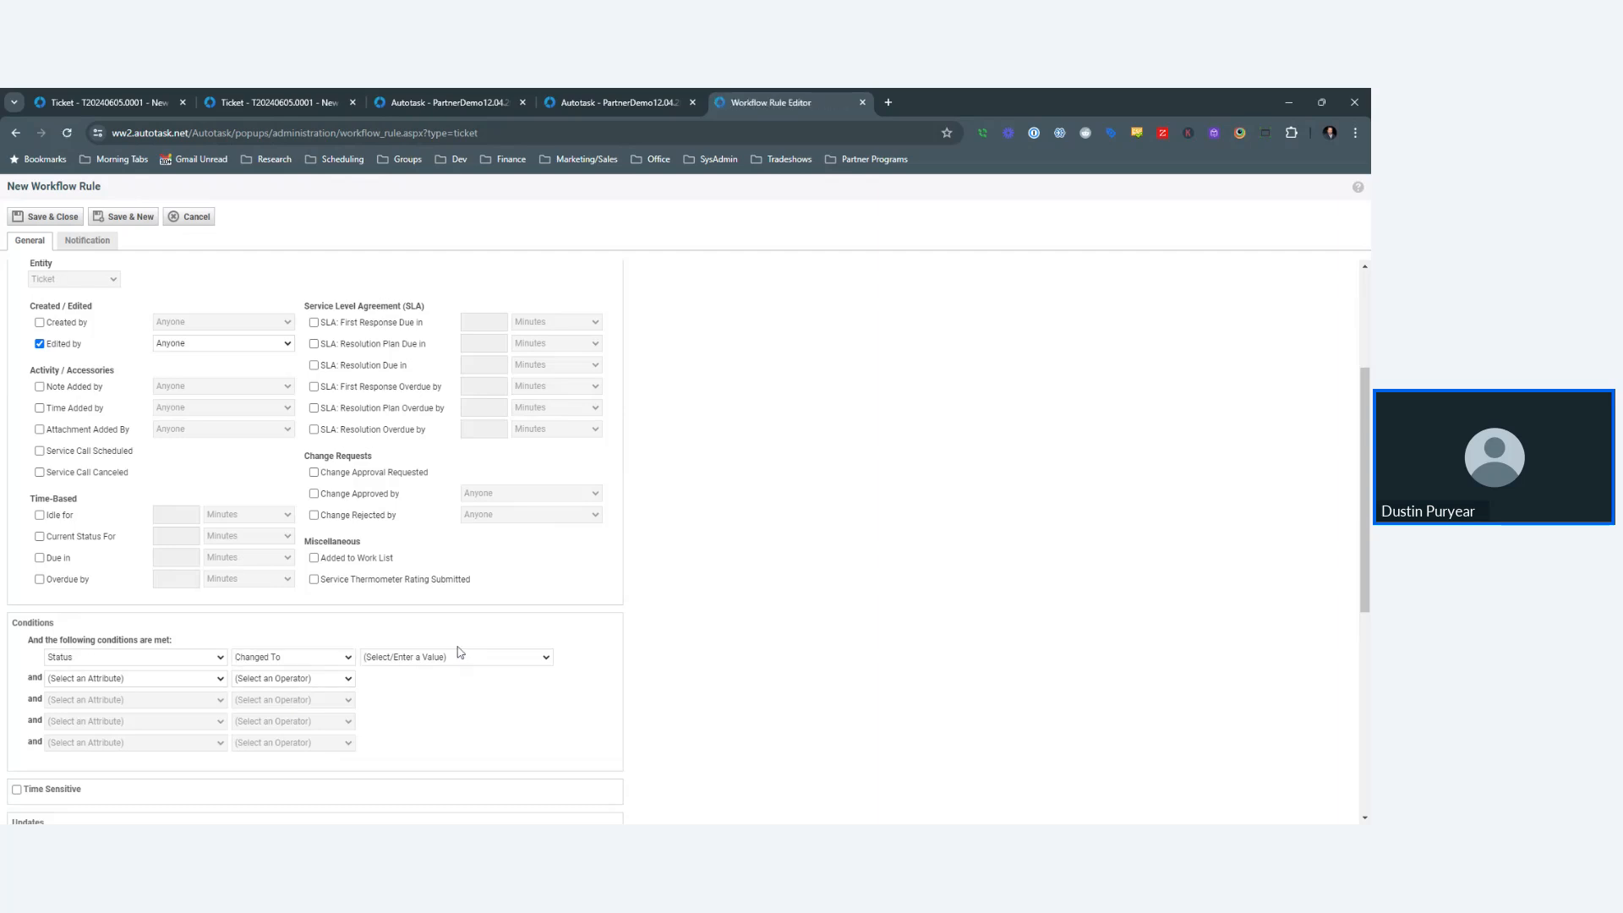
key(Tab)
scroll(647, 561, down, 5)
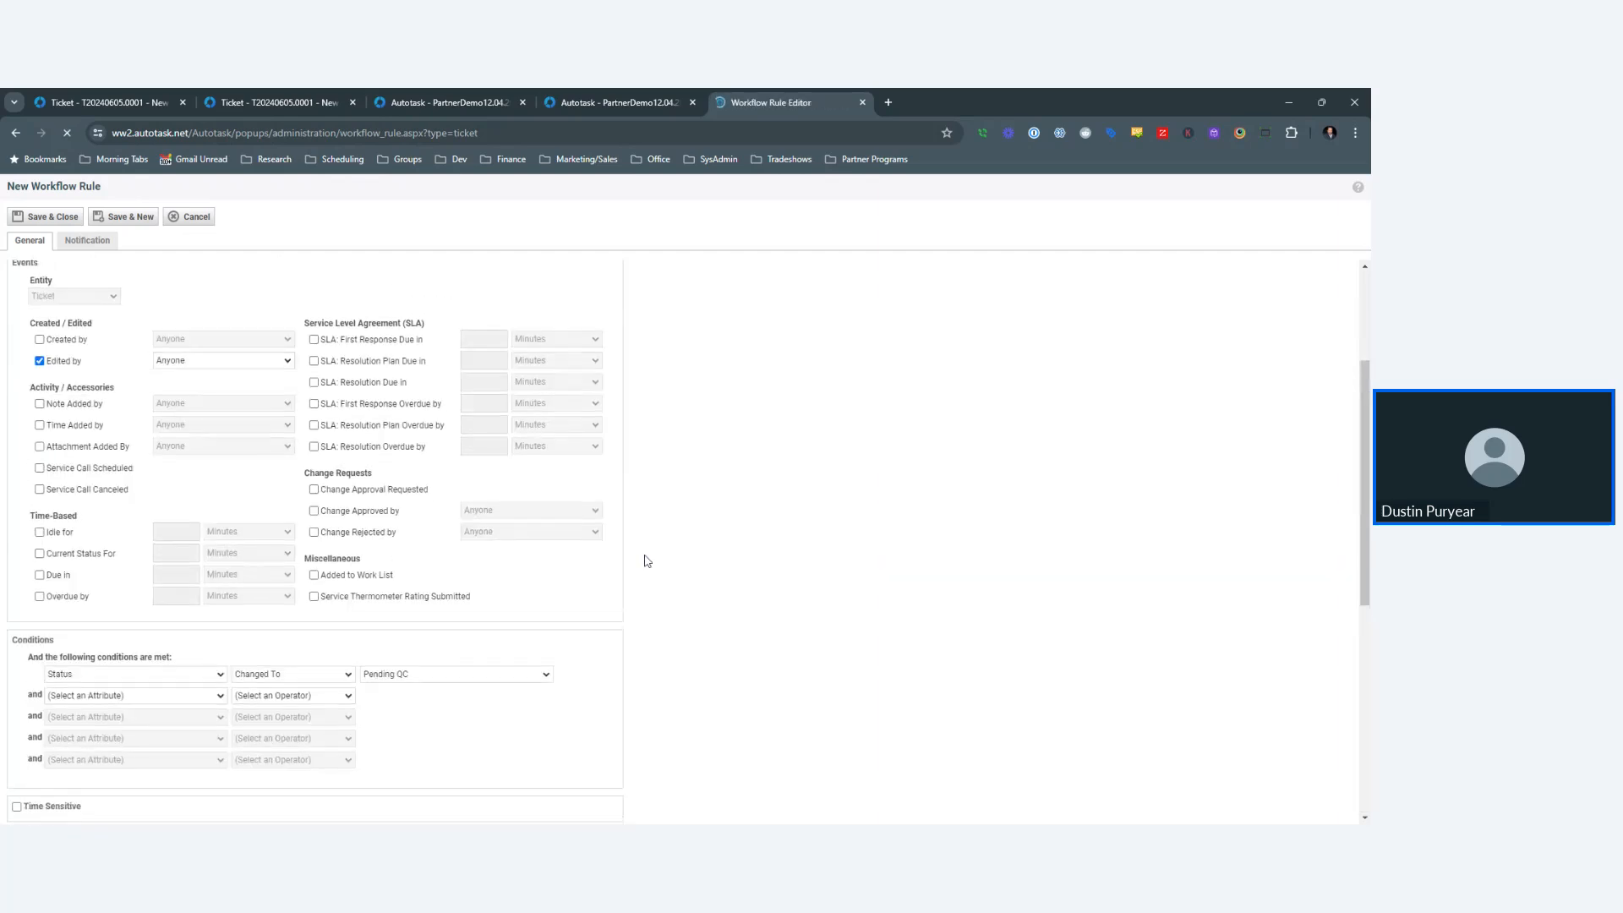
scroll(643, 549, down, 1)
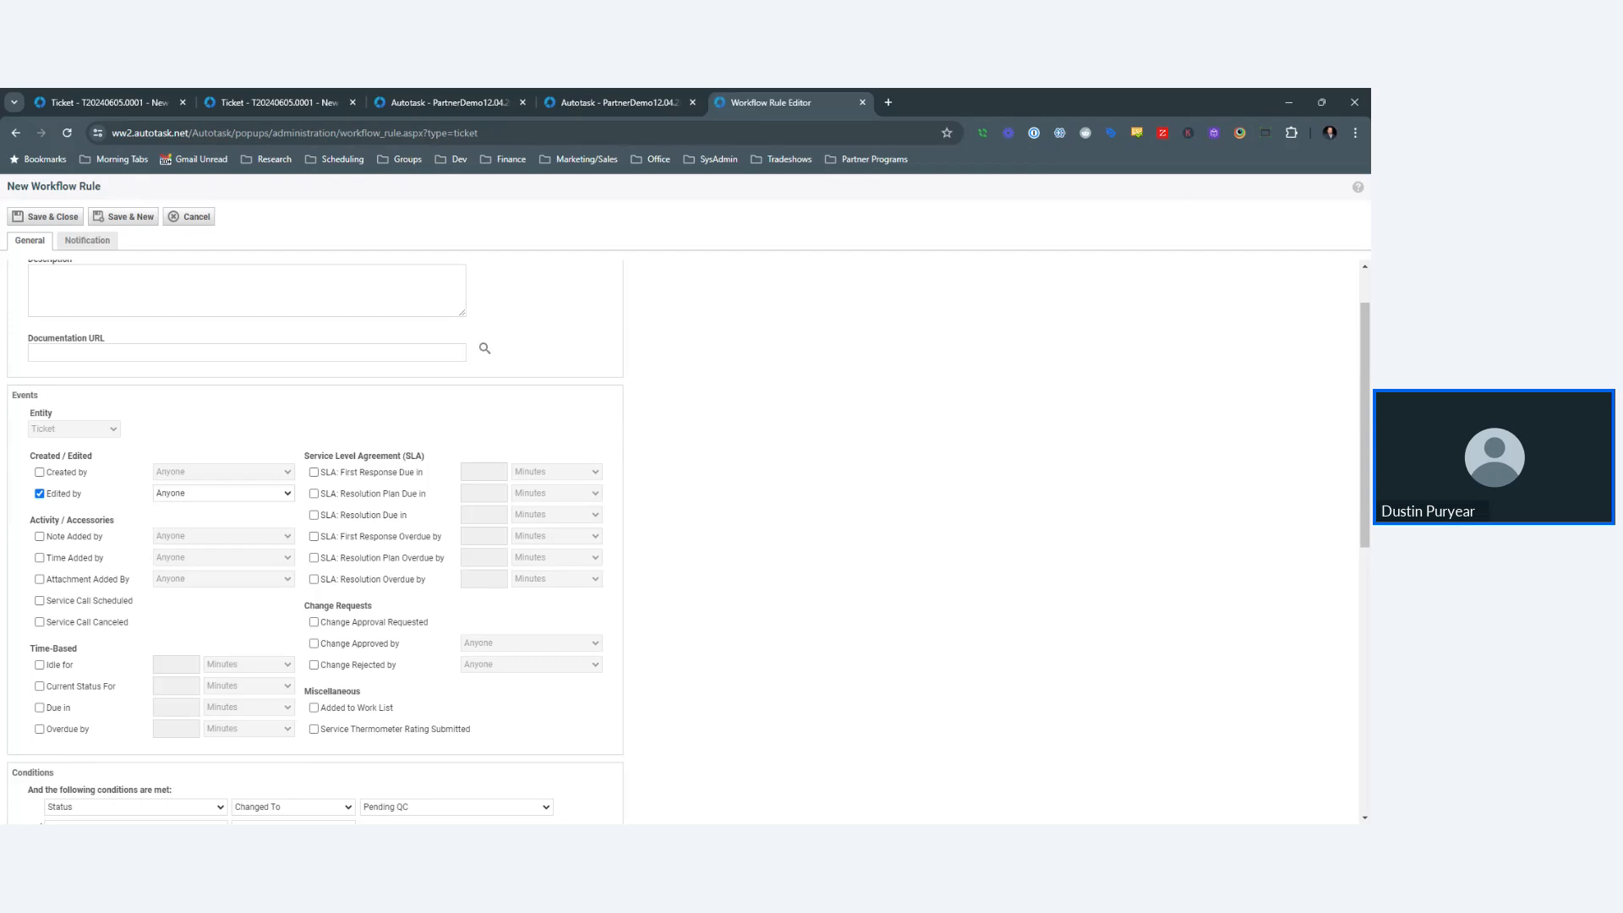
scroll(654, 493, down, 5)
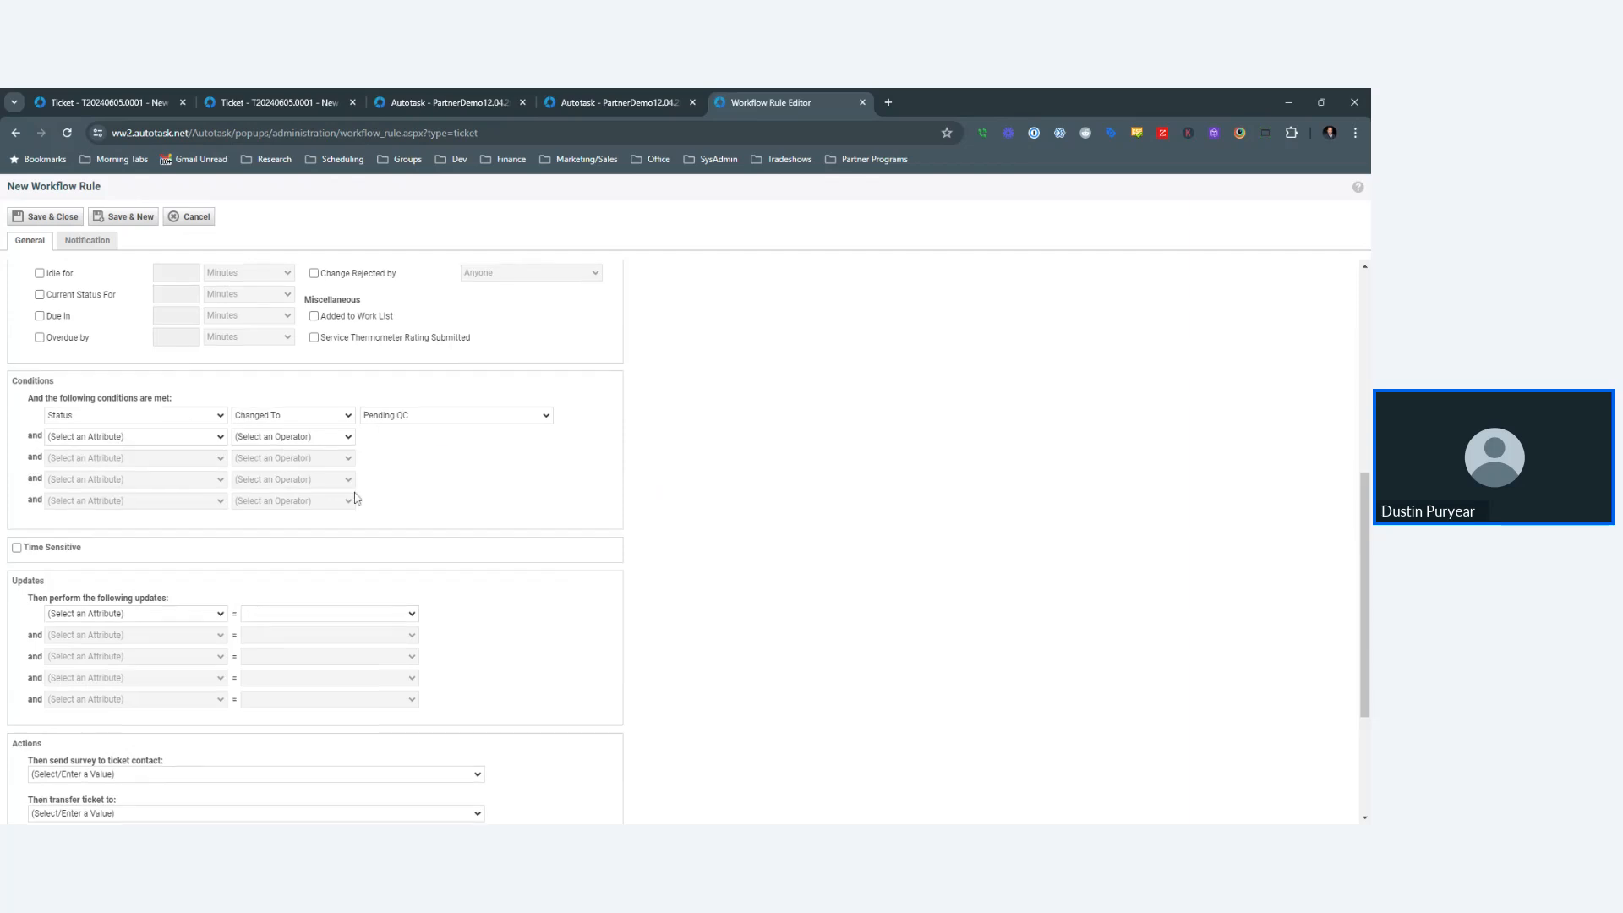
scroll(356, 499, up, 10)
- Email the primary contact with the Training Email - Lost Password template and save the rule
click(89, 243)
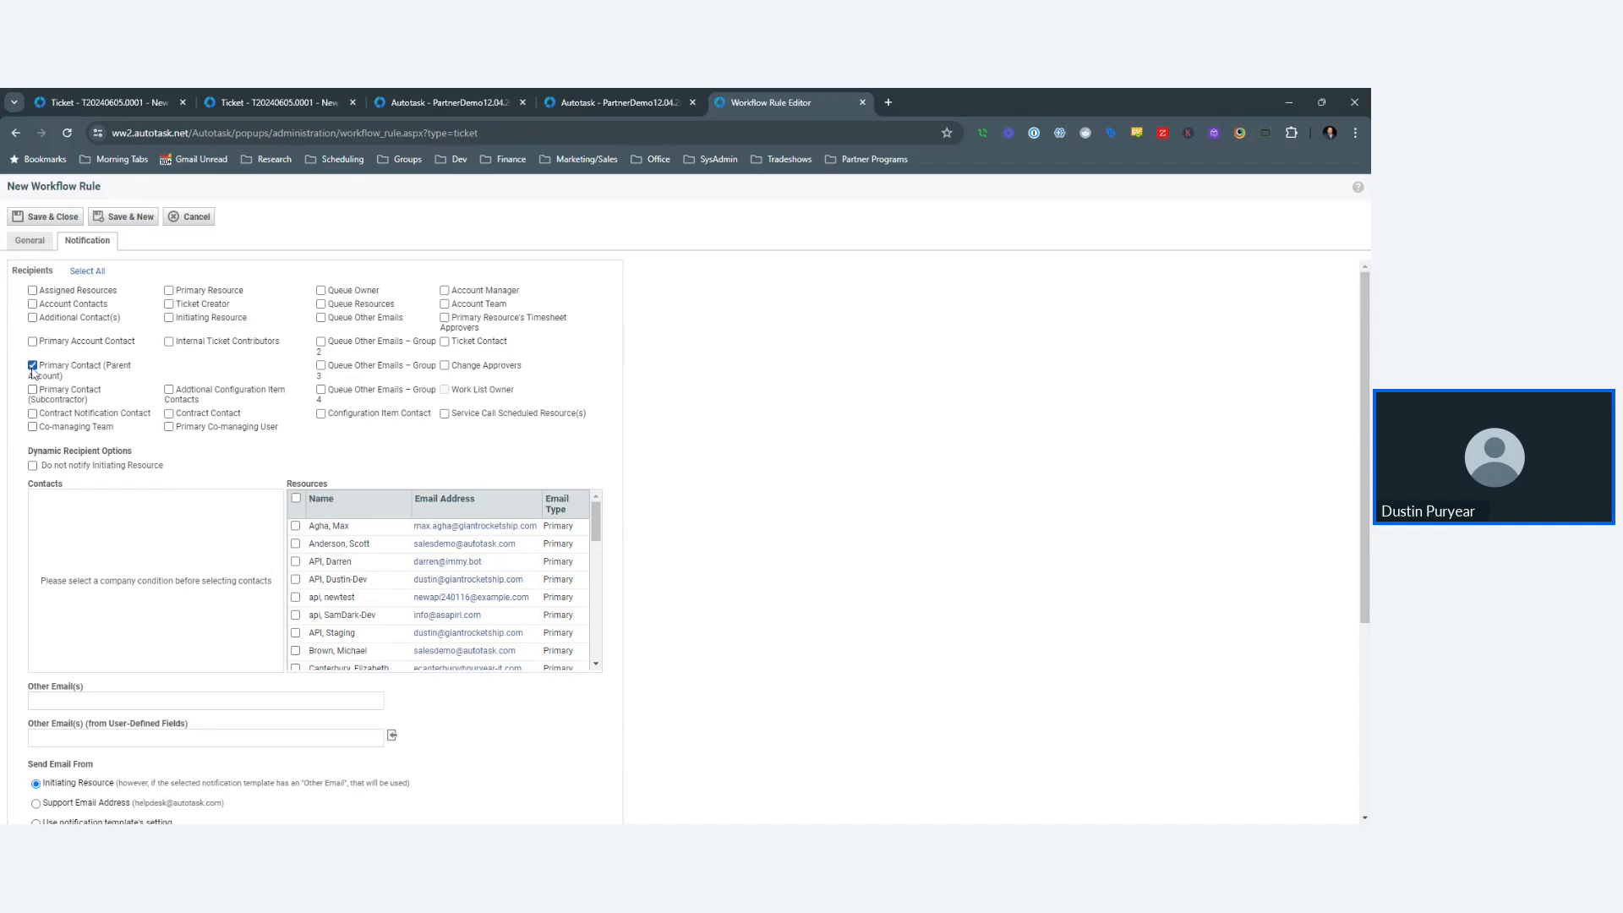
scroll(620, 417, down, 2)
scroll(592, 427, down, 2)
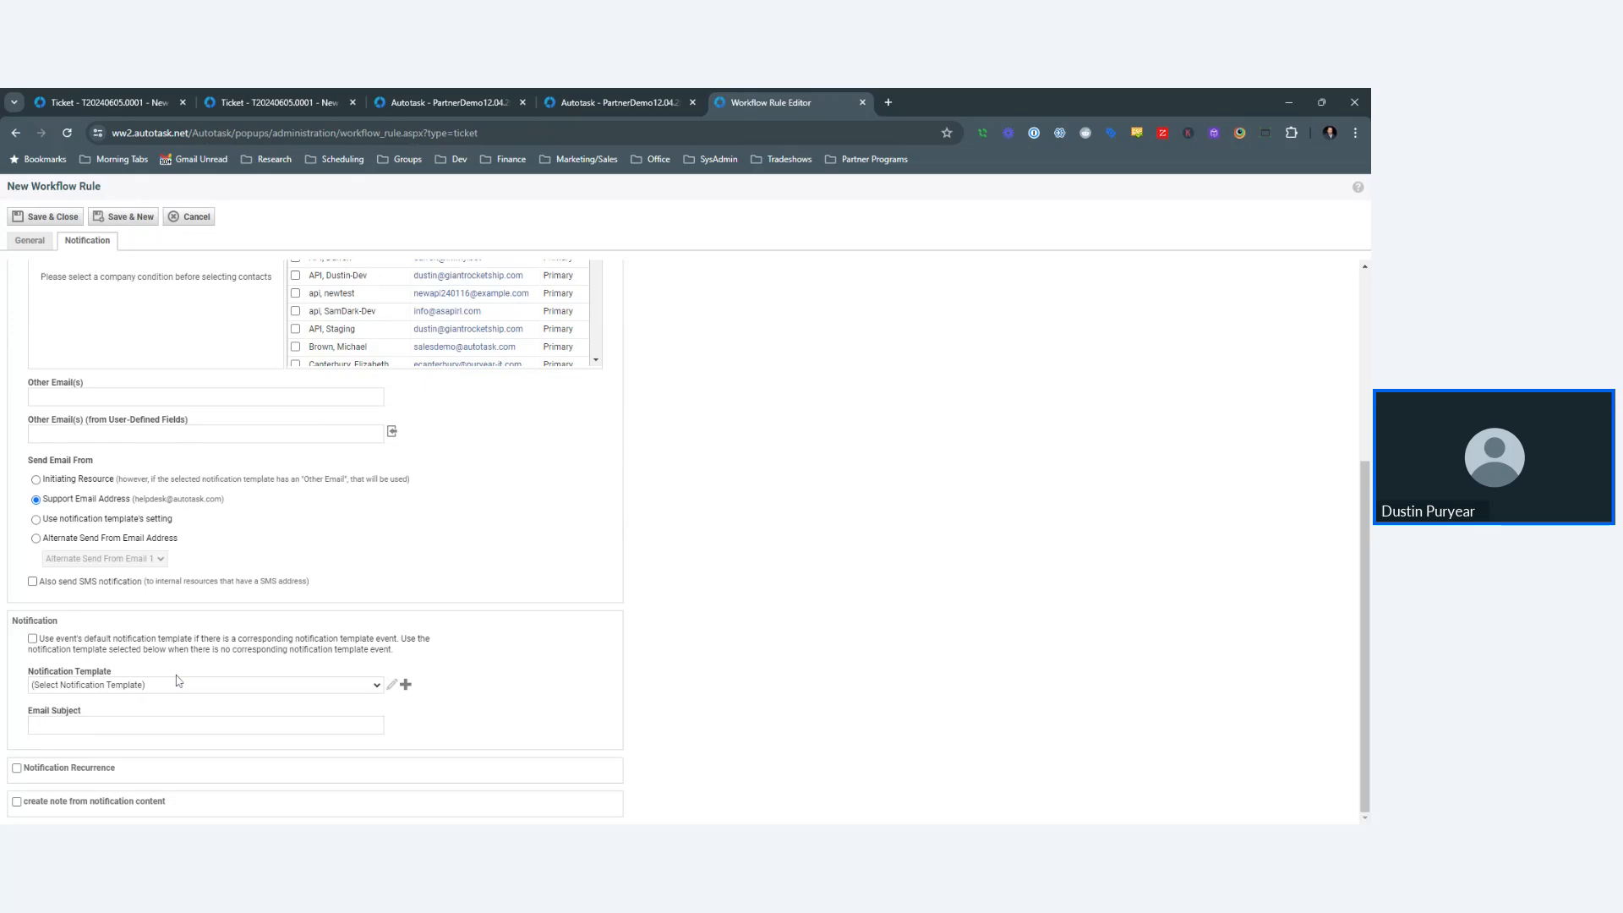
click(385, 571)
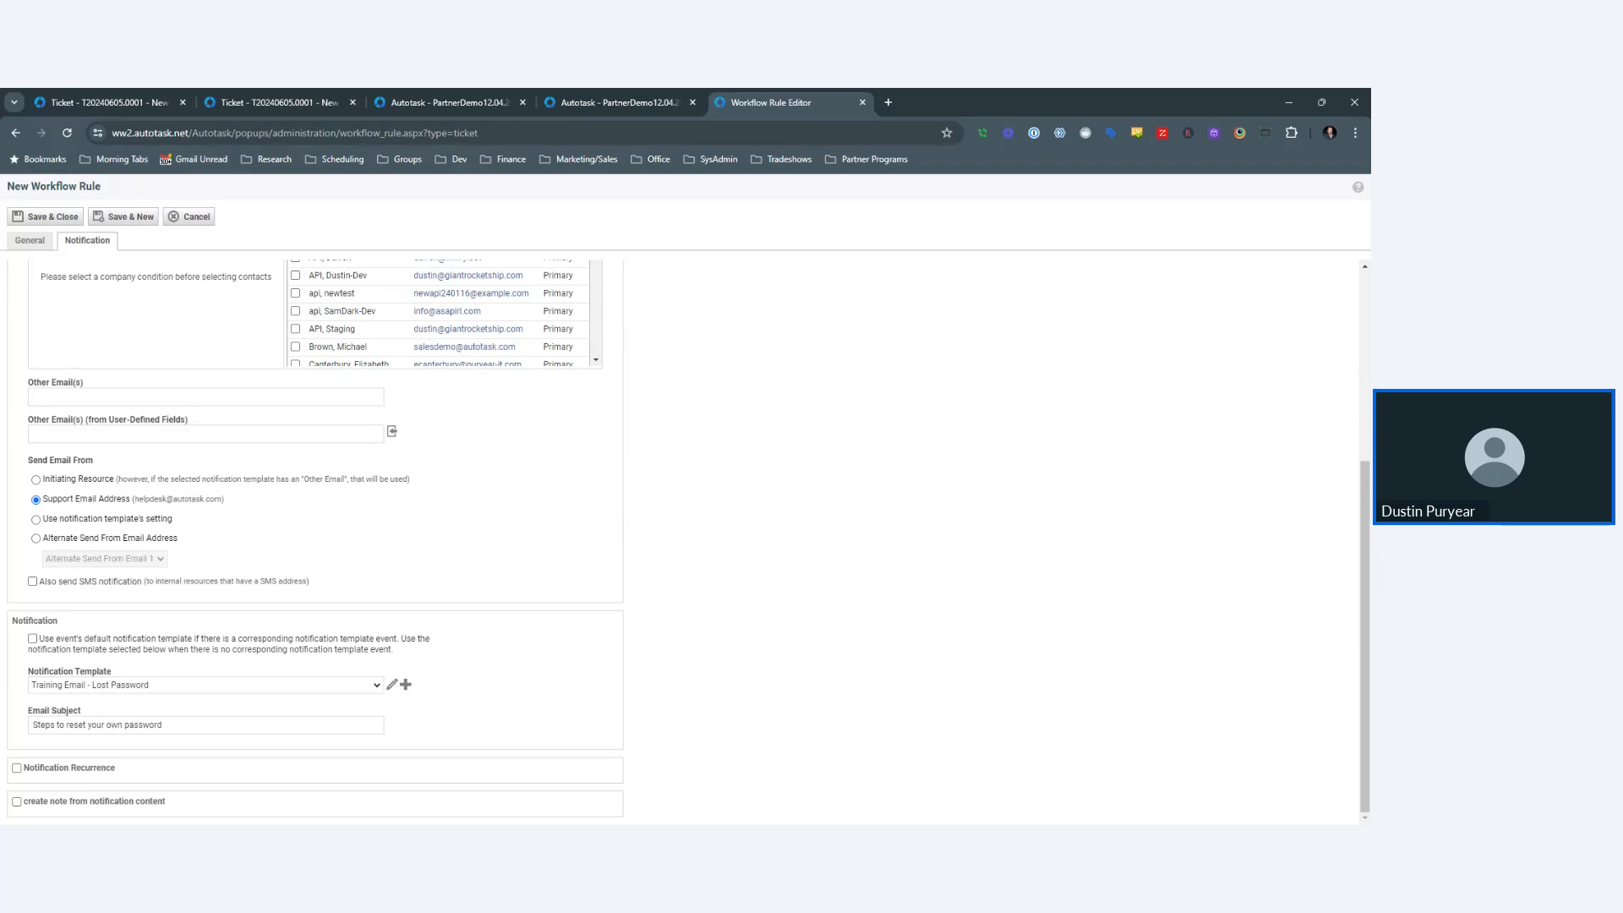
scroll(791, 592, up, 4)
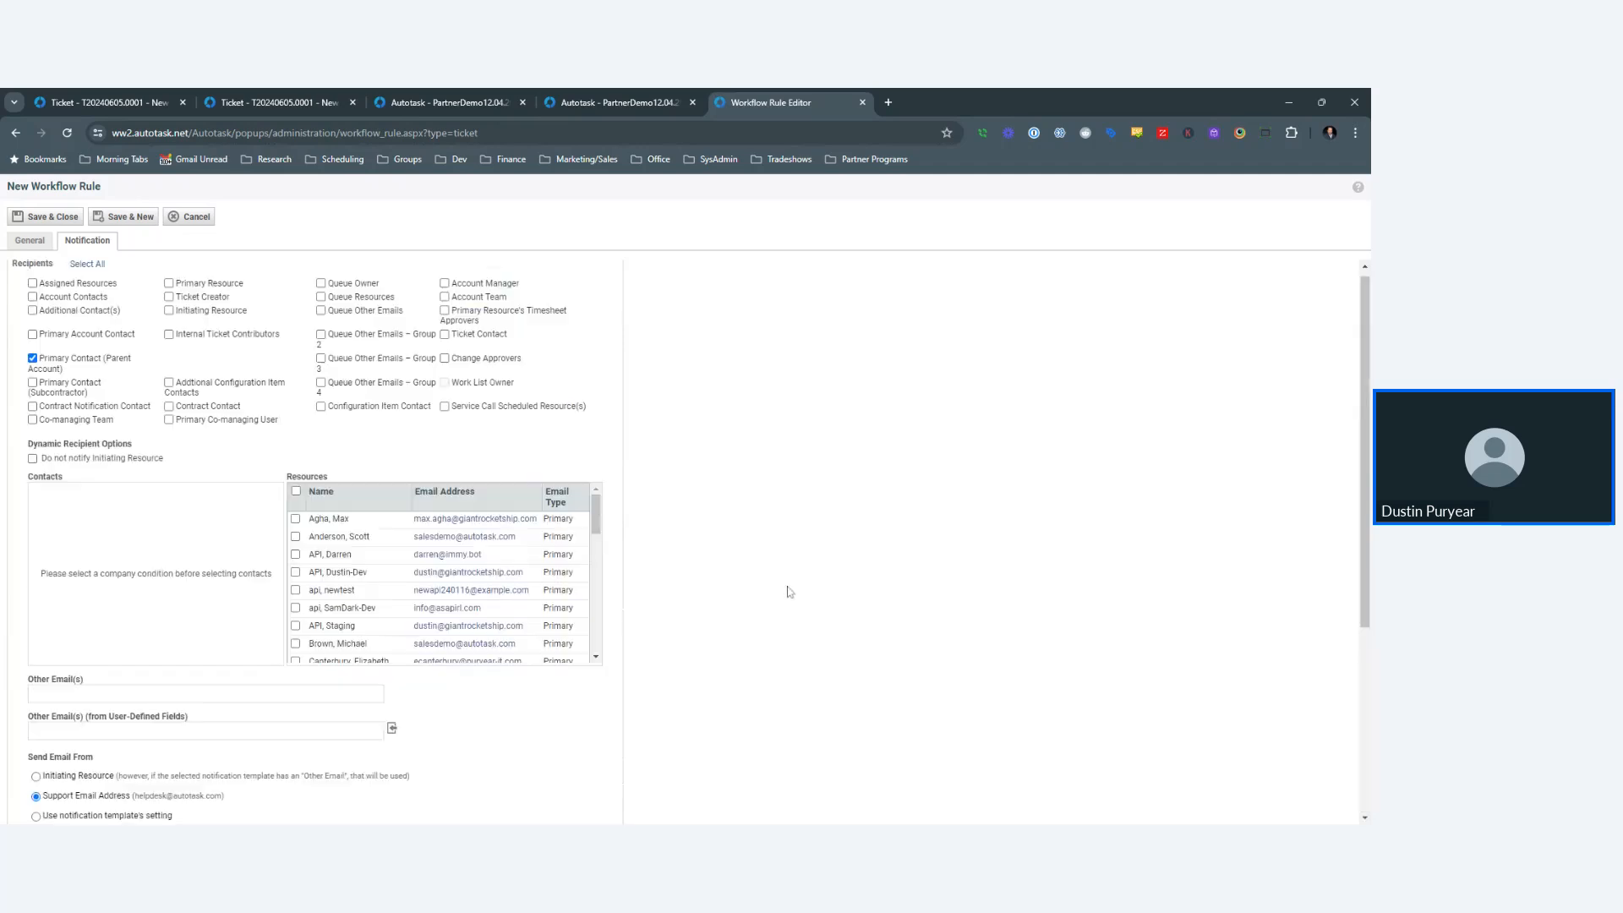
click(52, 217)
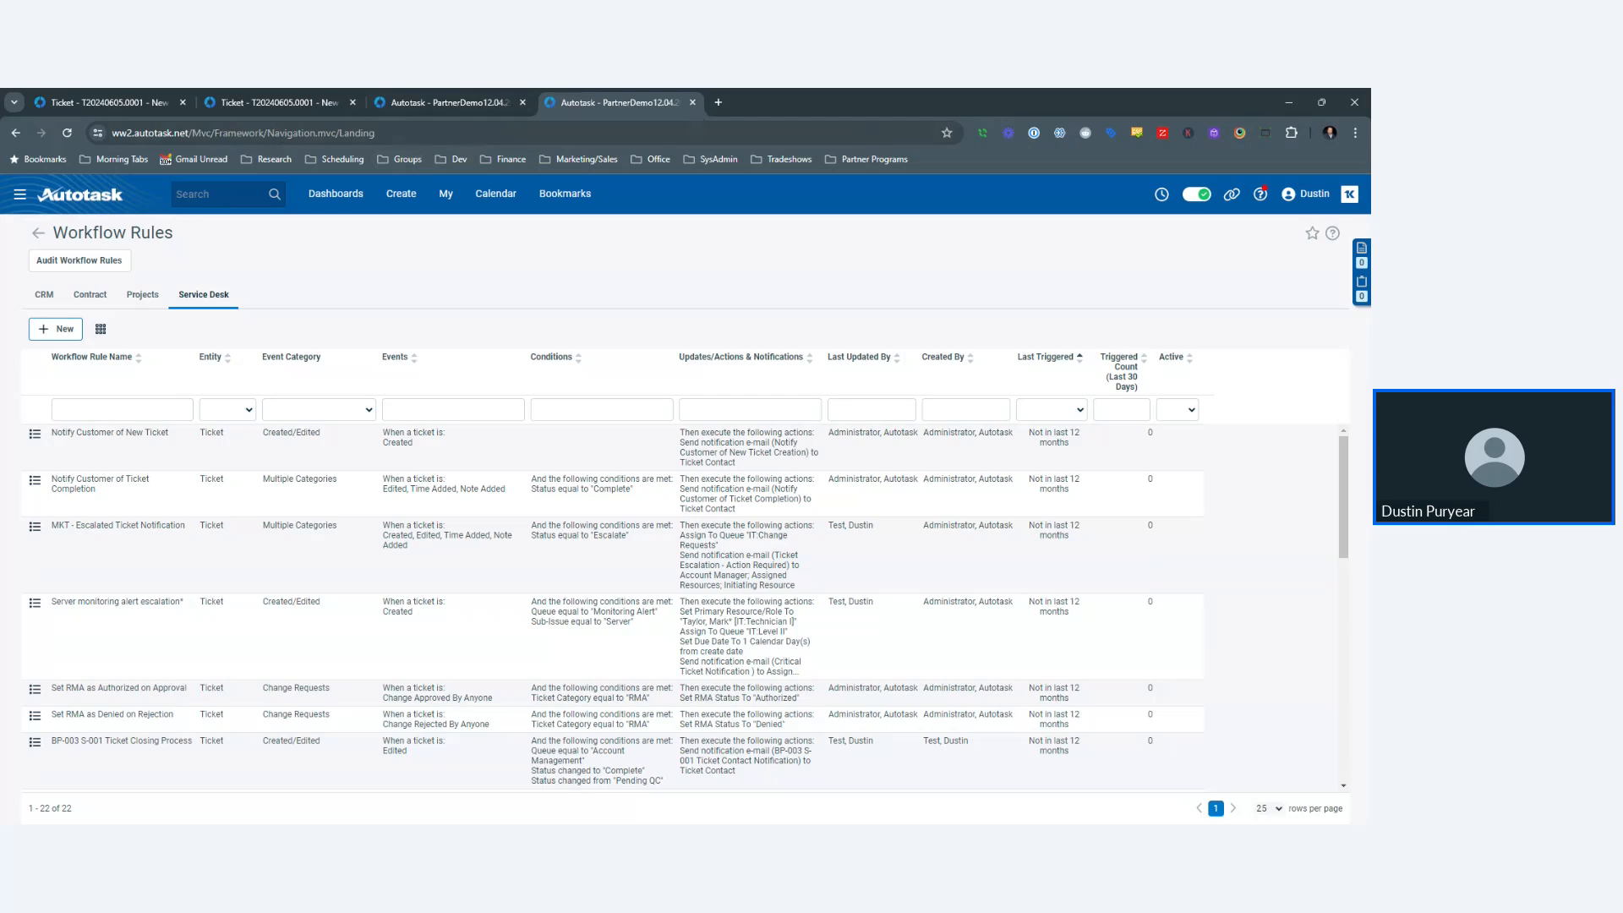
- Open the User-Defined Fields admin page from the Admin menu in the Notification Templates tab
click(456, 108)
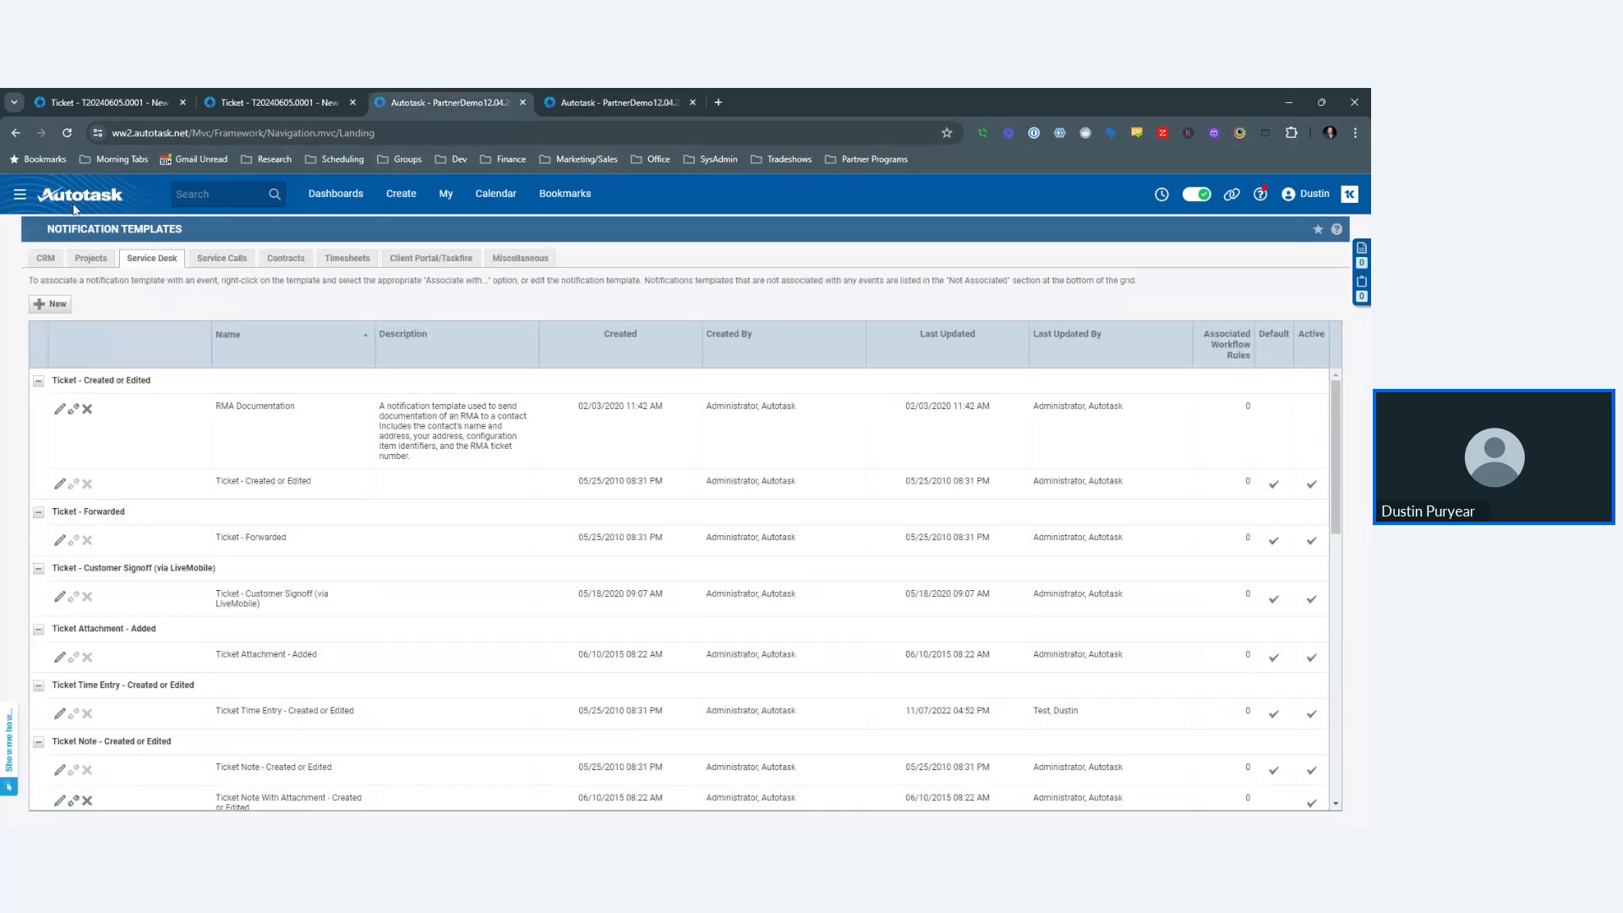
click(22, 194)
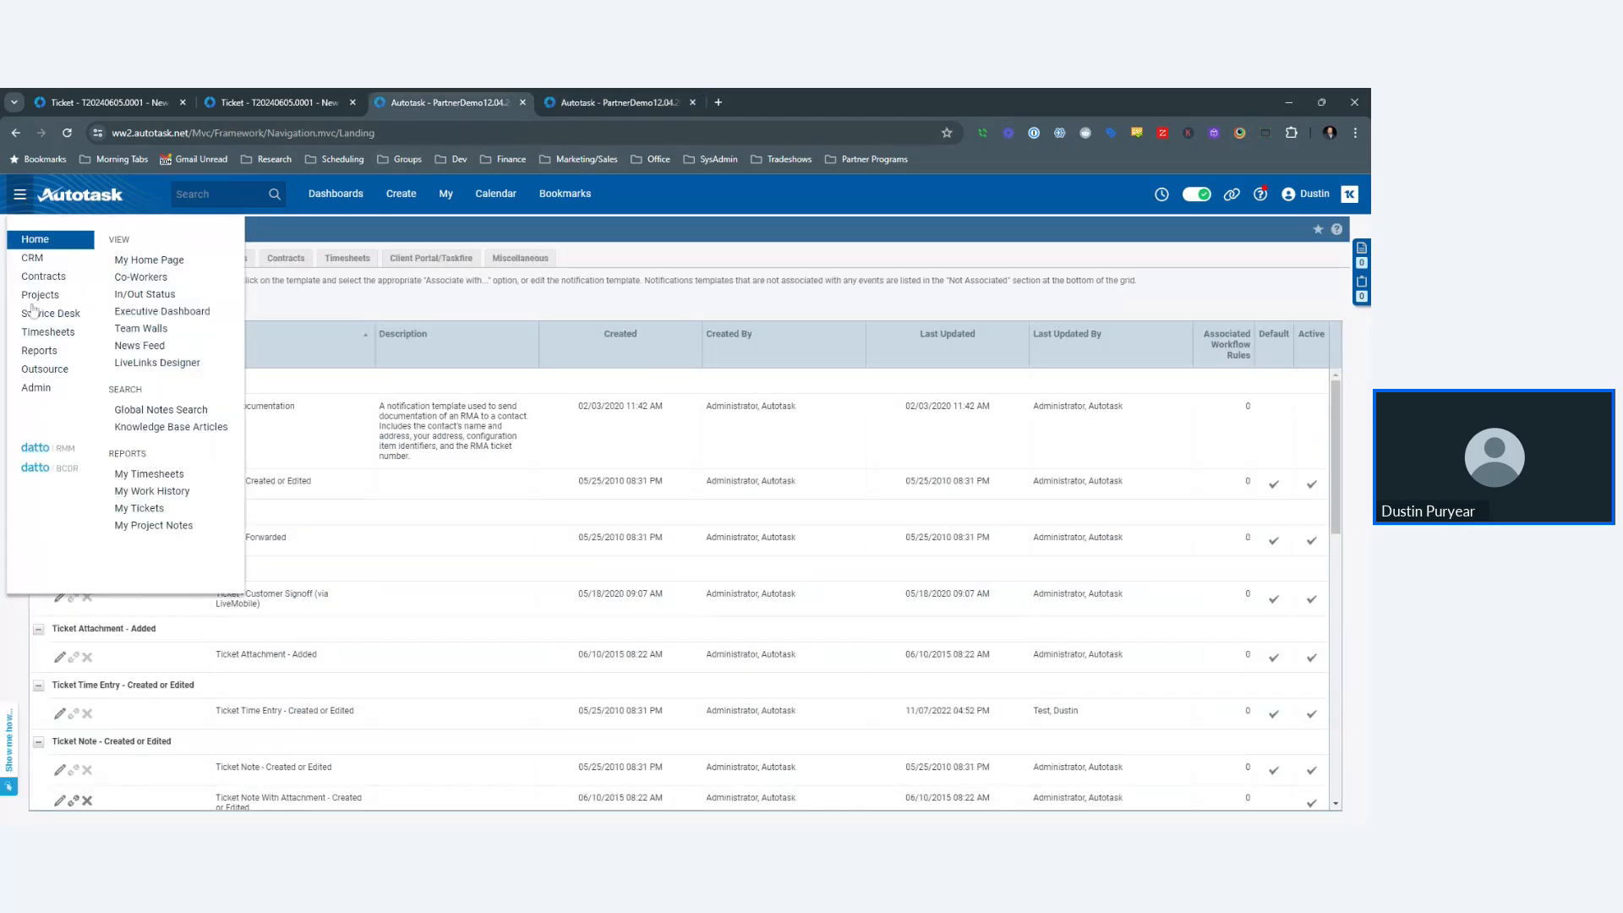
click(61, 389)
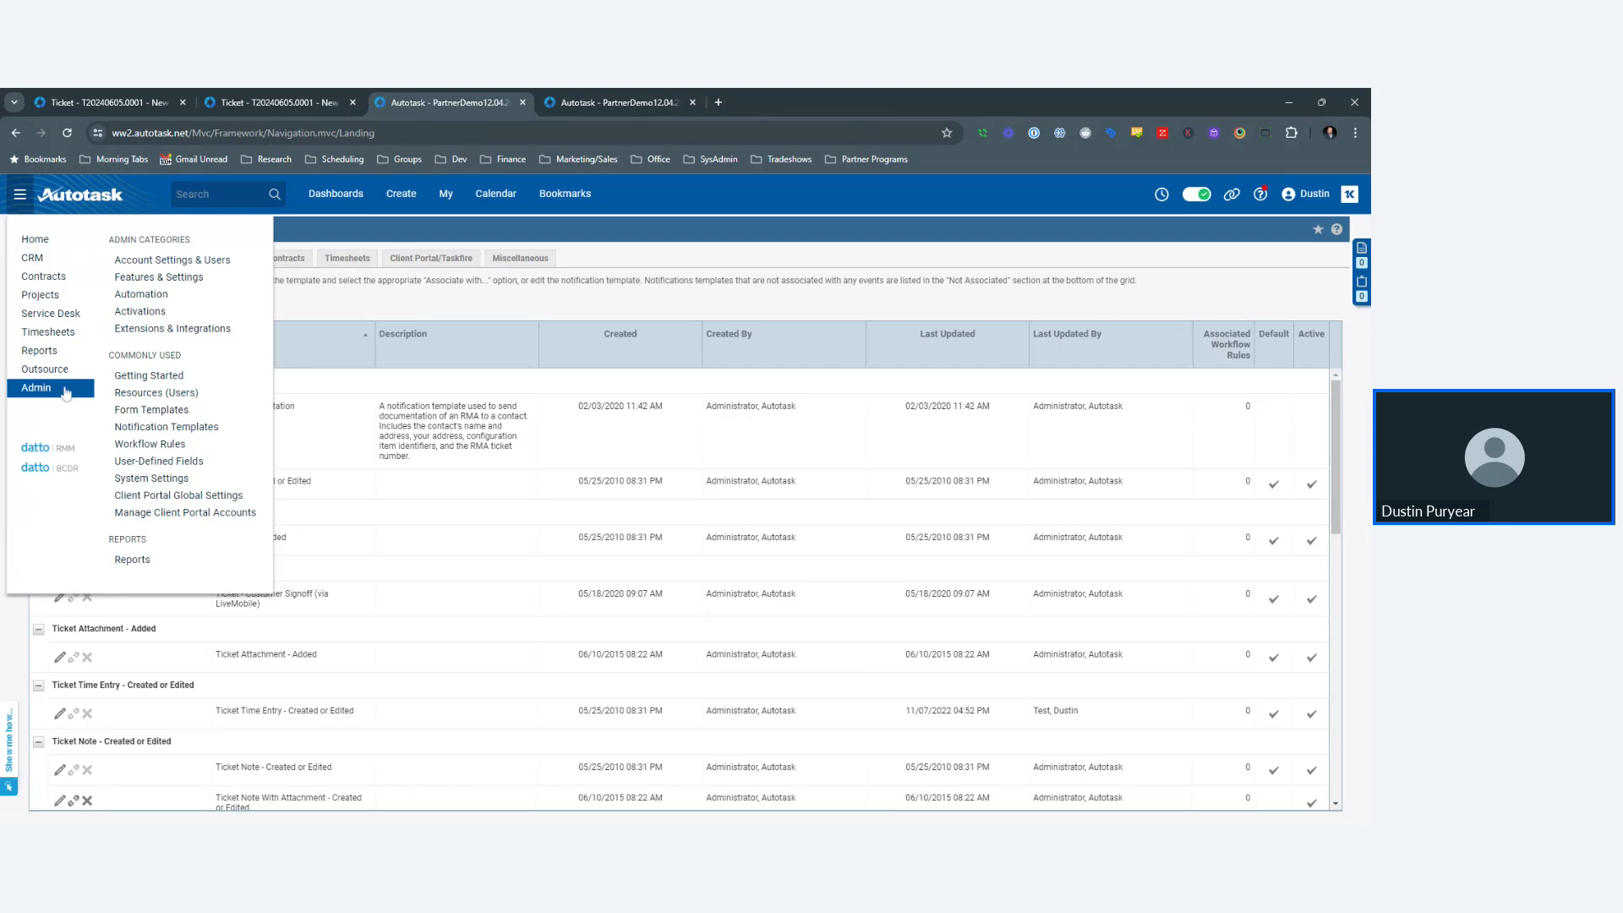
click(193, 461)
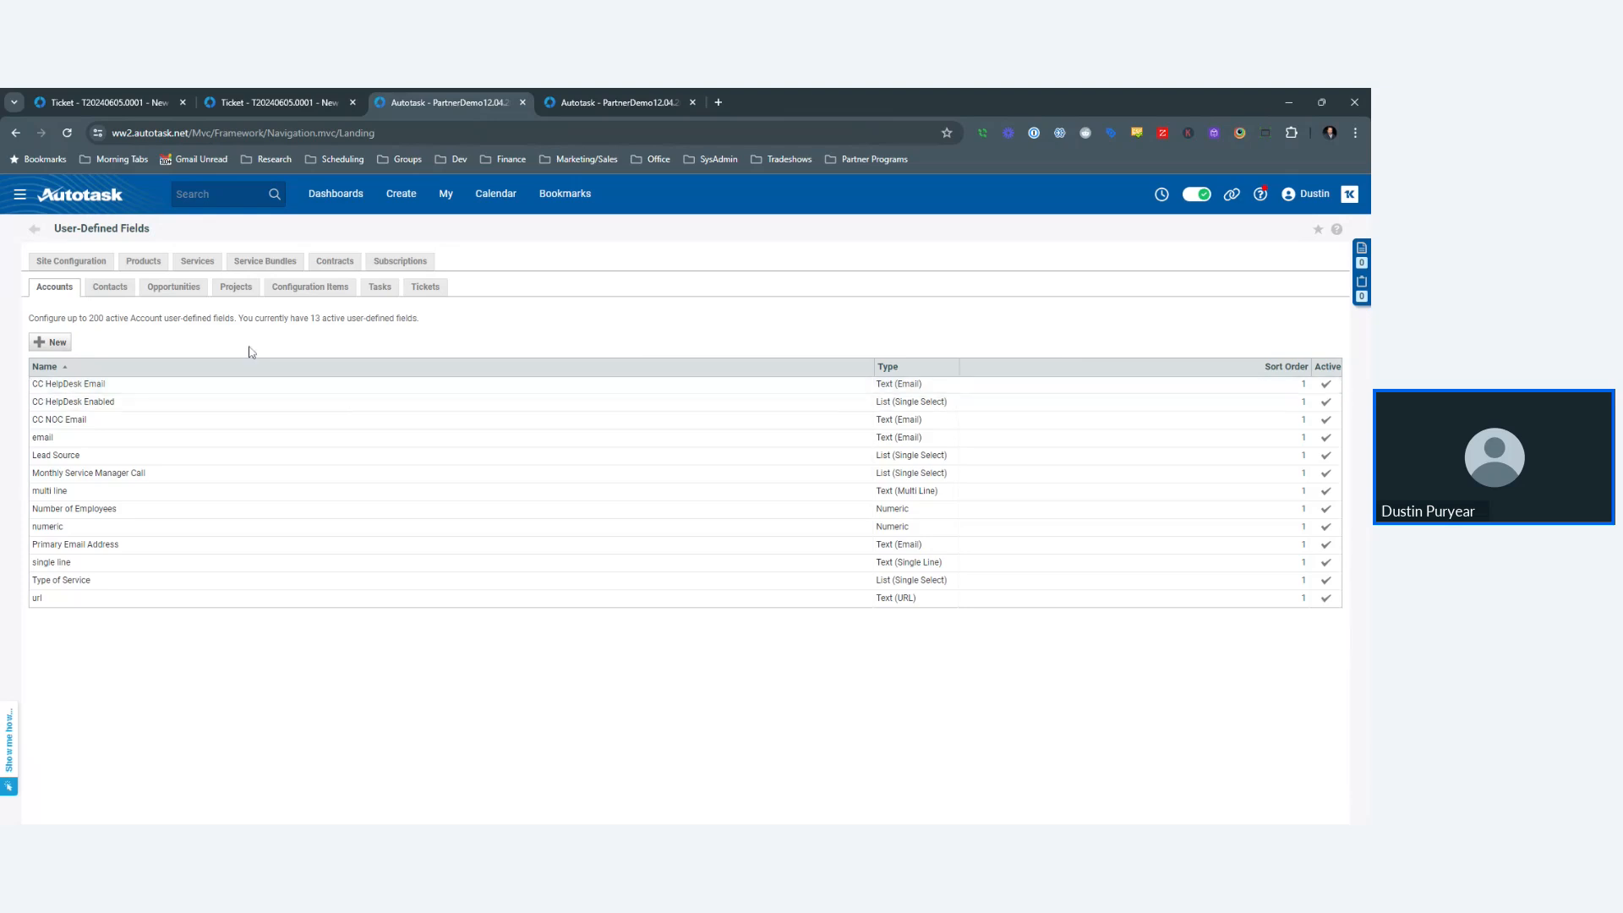
- Return to the Workflow Rules list, begin a new workflow rule, then switch back toward the ticket tab
click(605, 96)
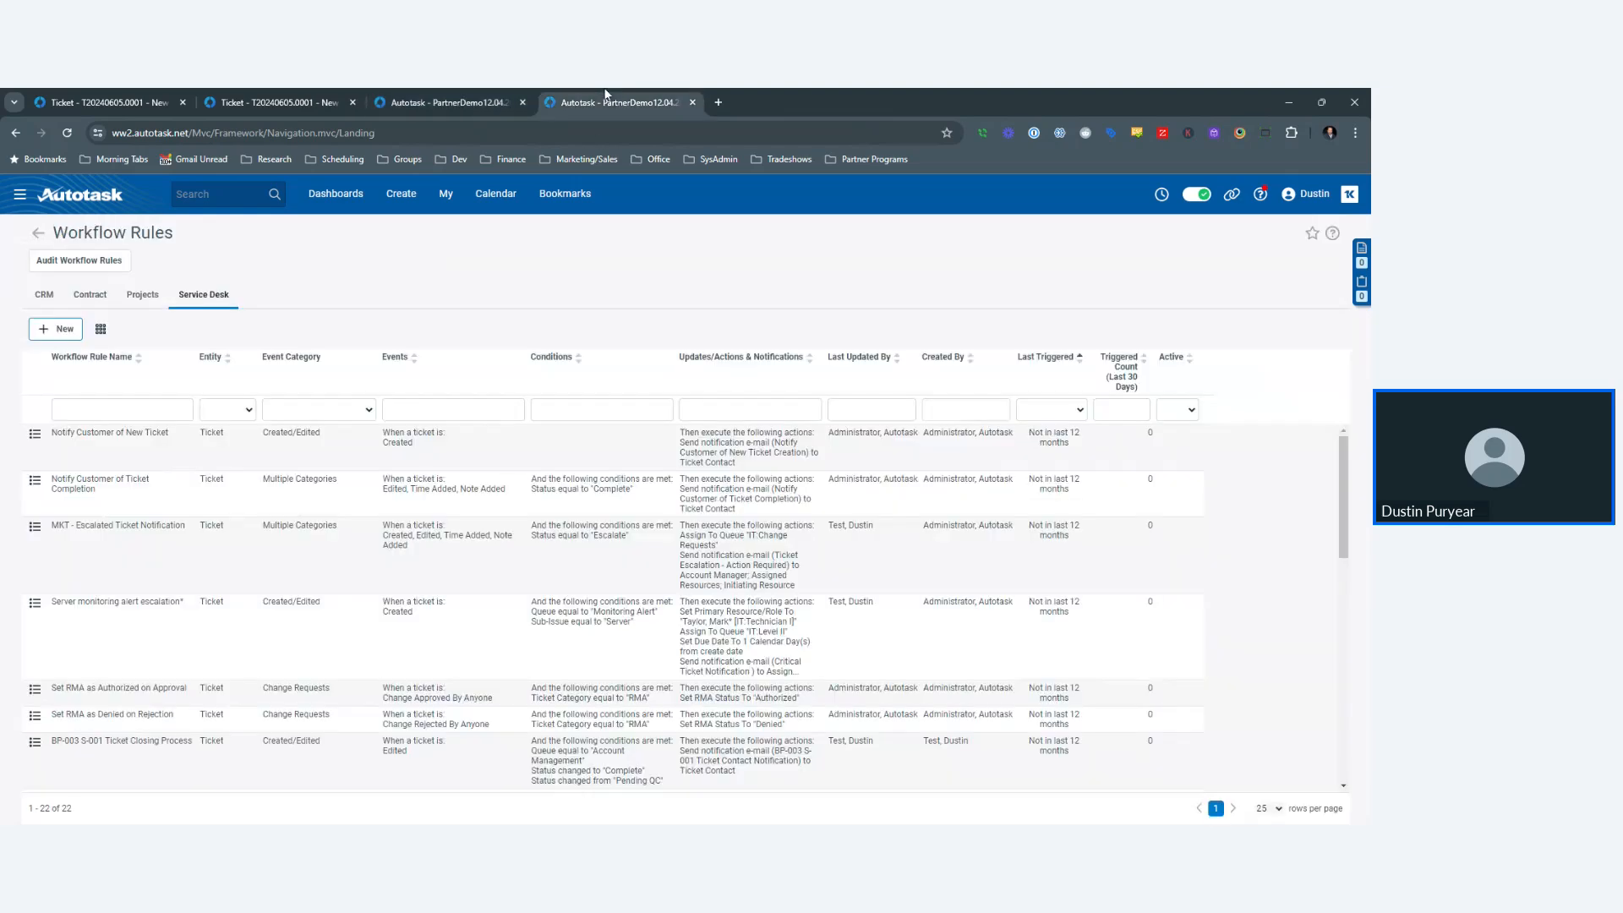
click(60, 328)
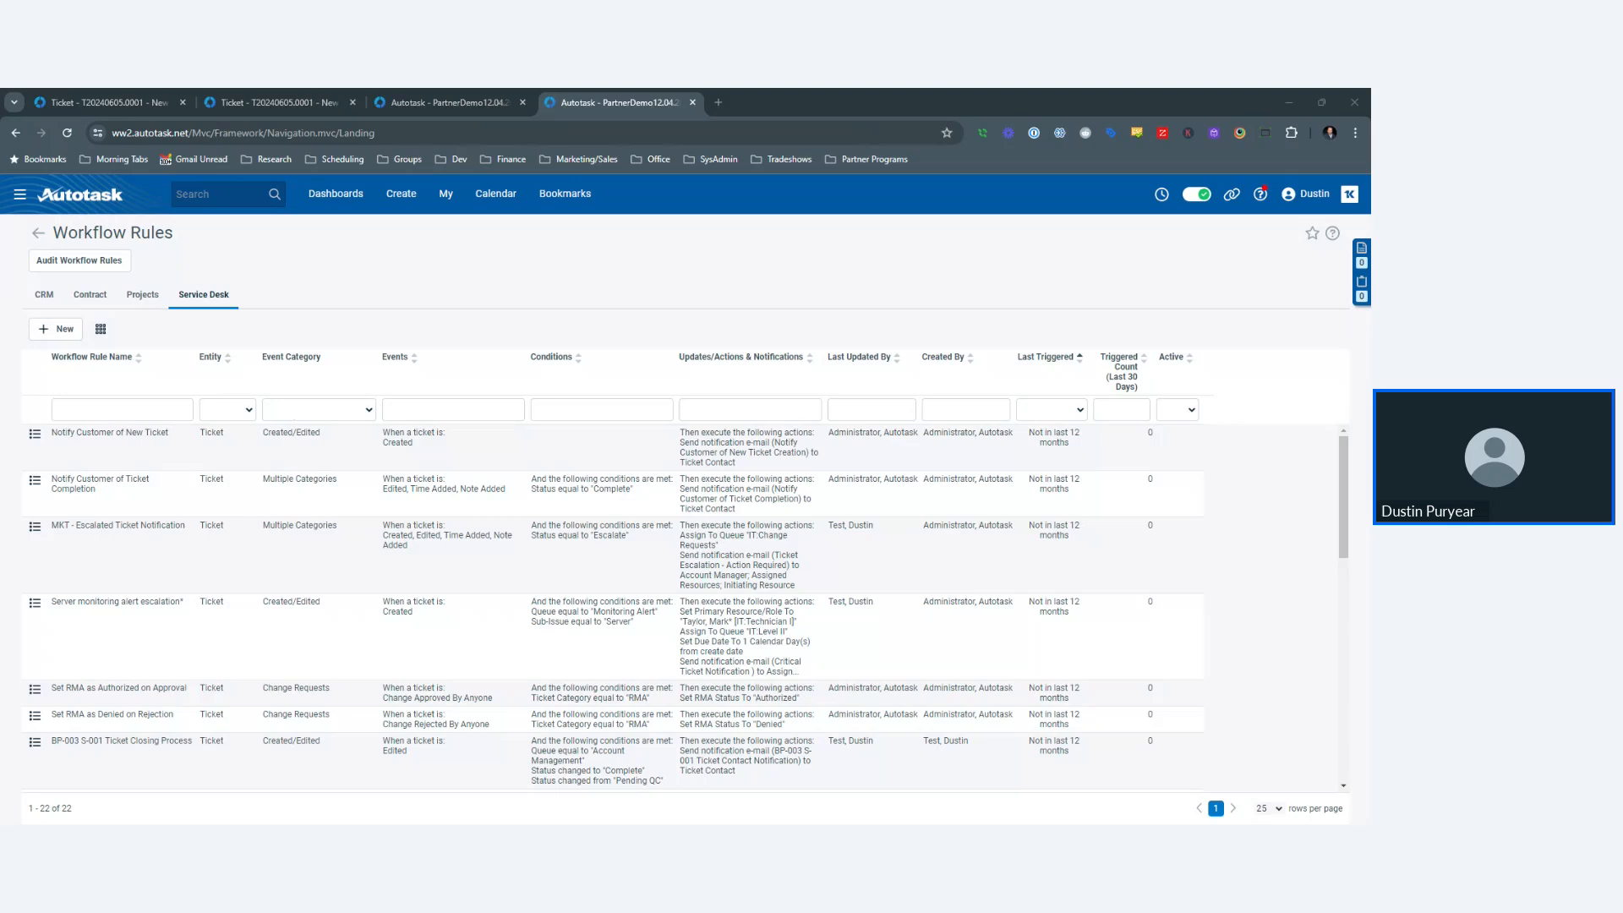
click(389, 103)
click(311, 104)
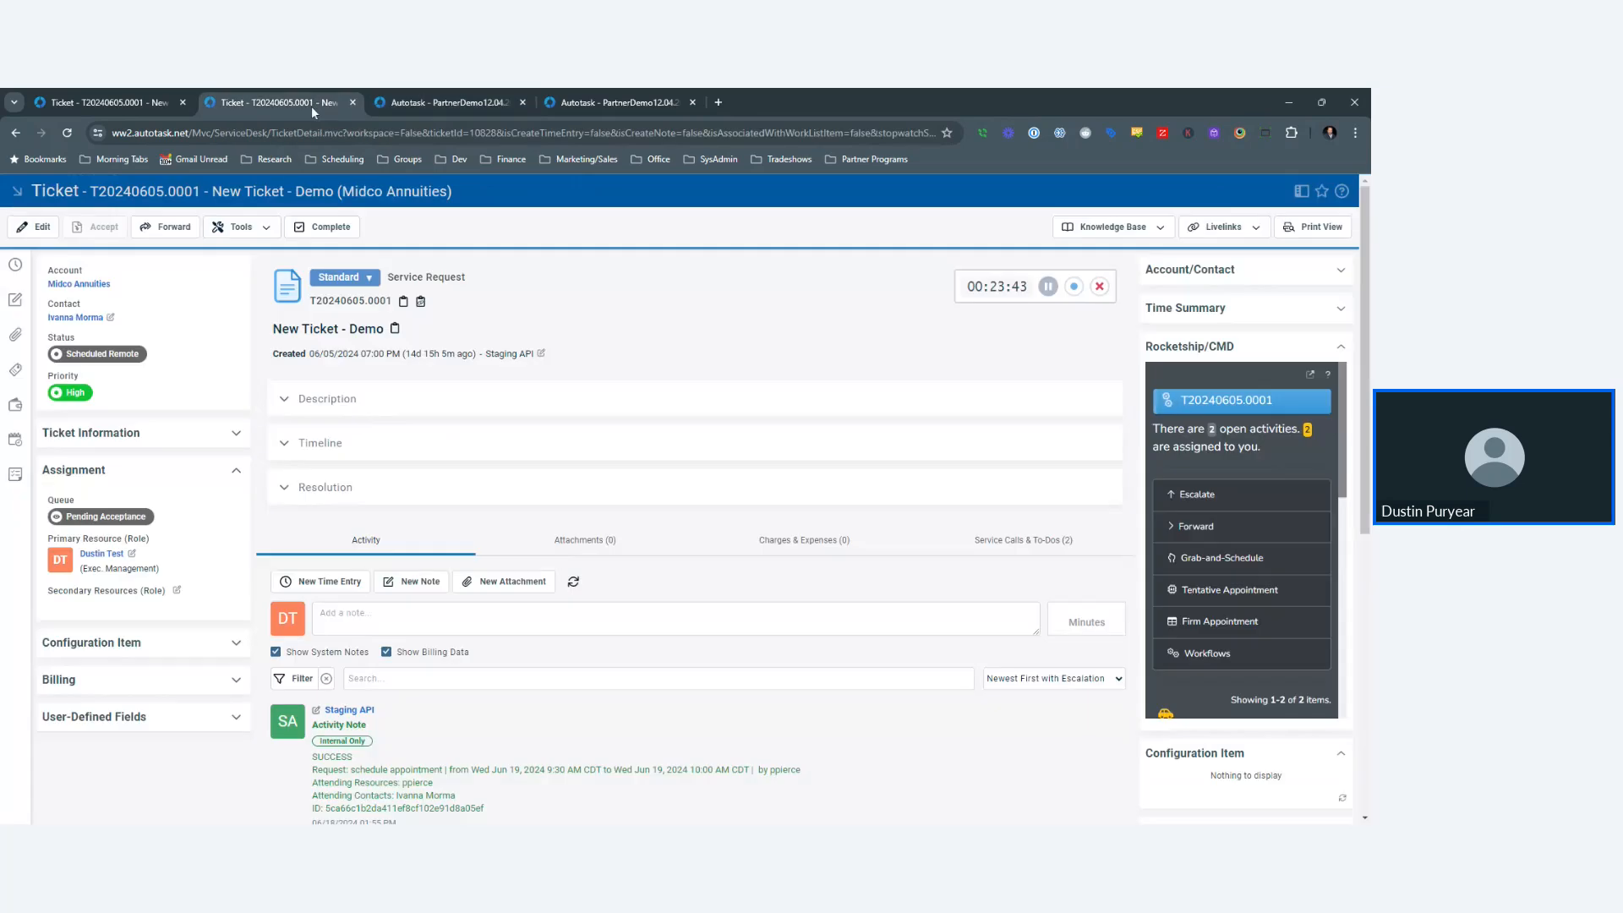
click(428, 102)
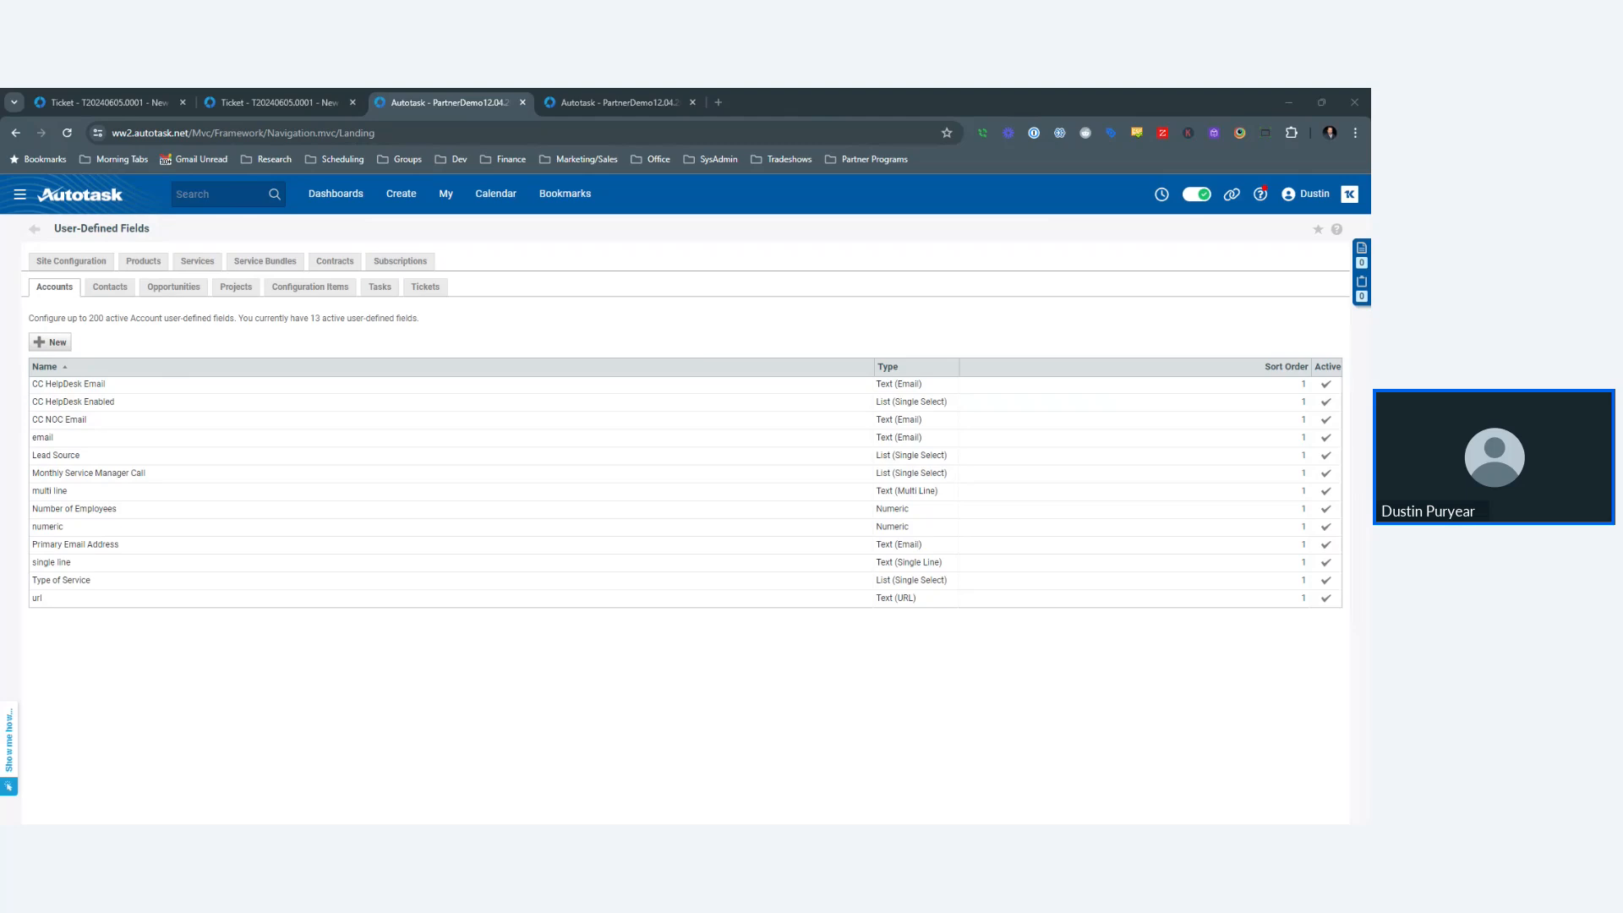
click(621, 105)
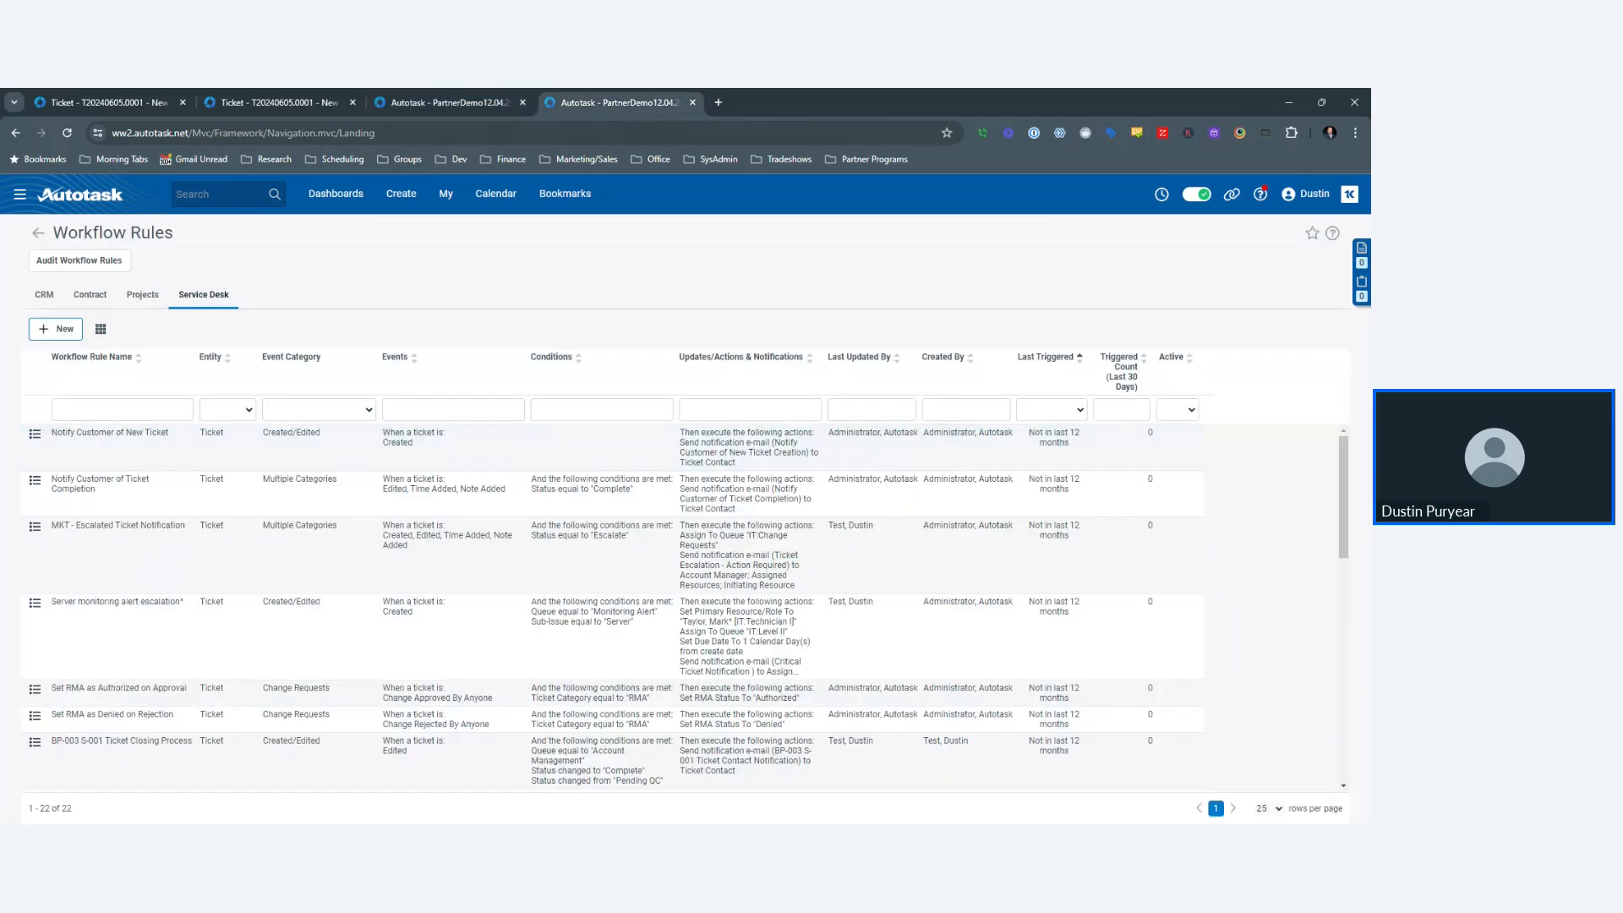
- Open the Notify Customer of New Ticket rule in edit mode, review it, then return to Account User-Defined Fields
click(123, 409)
click(35, 433)
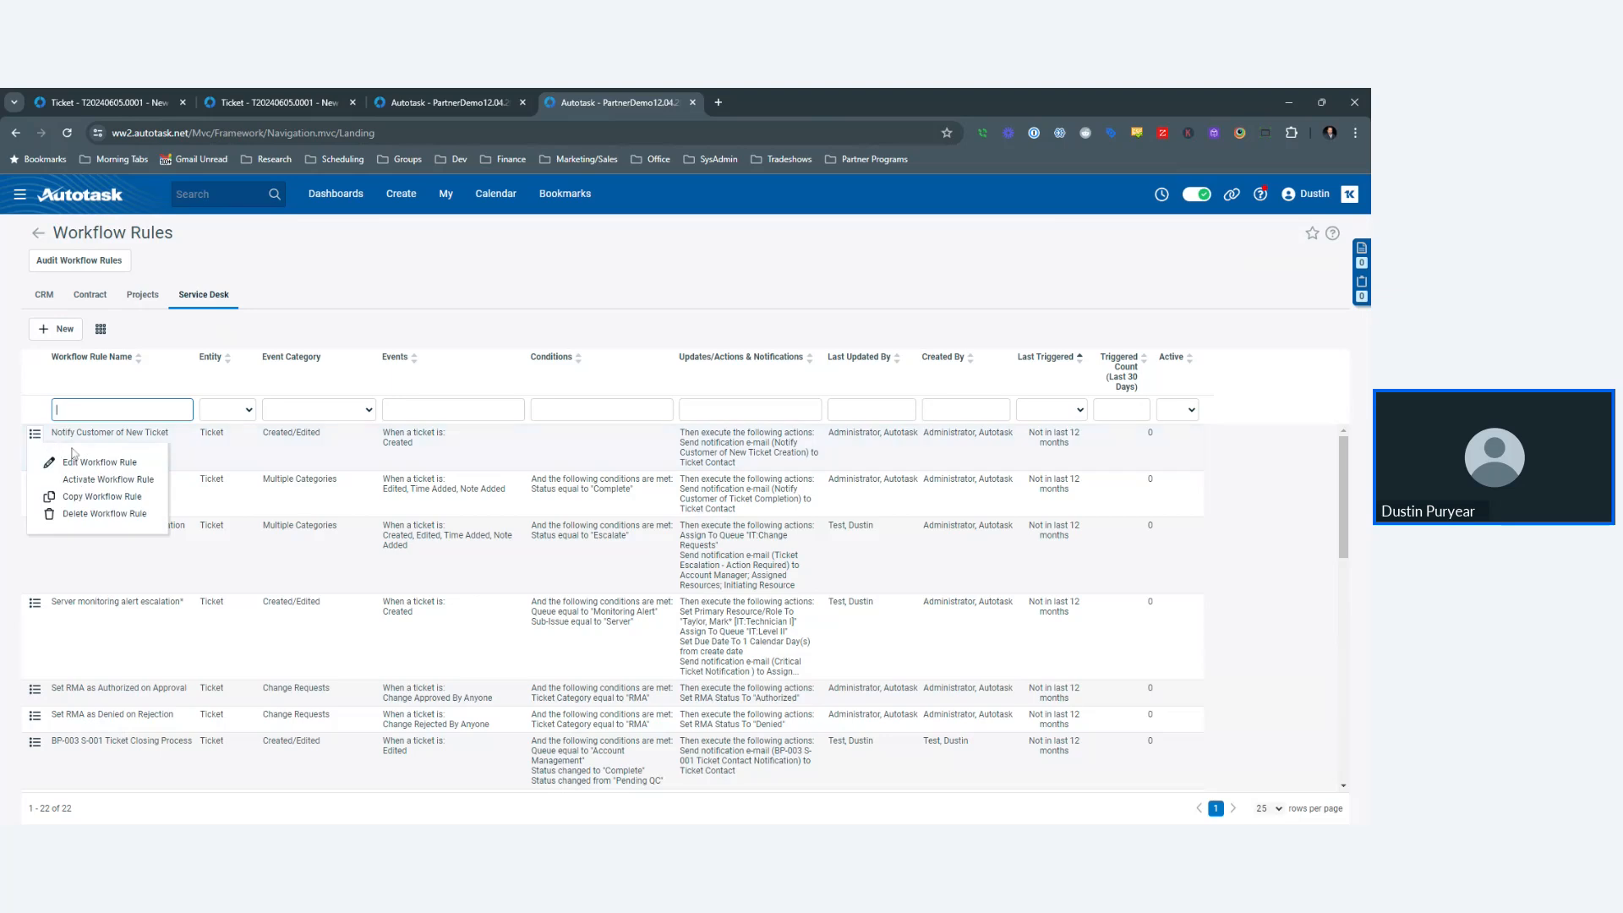
click(82, 462)
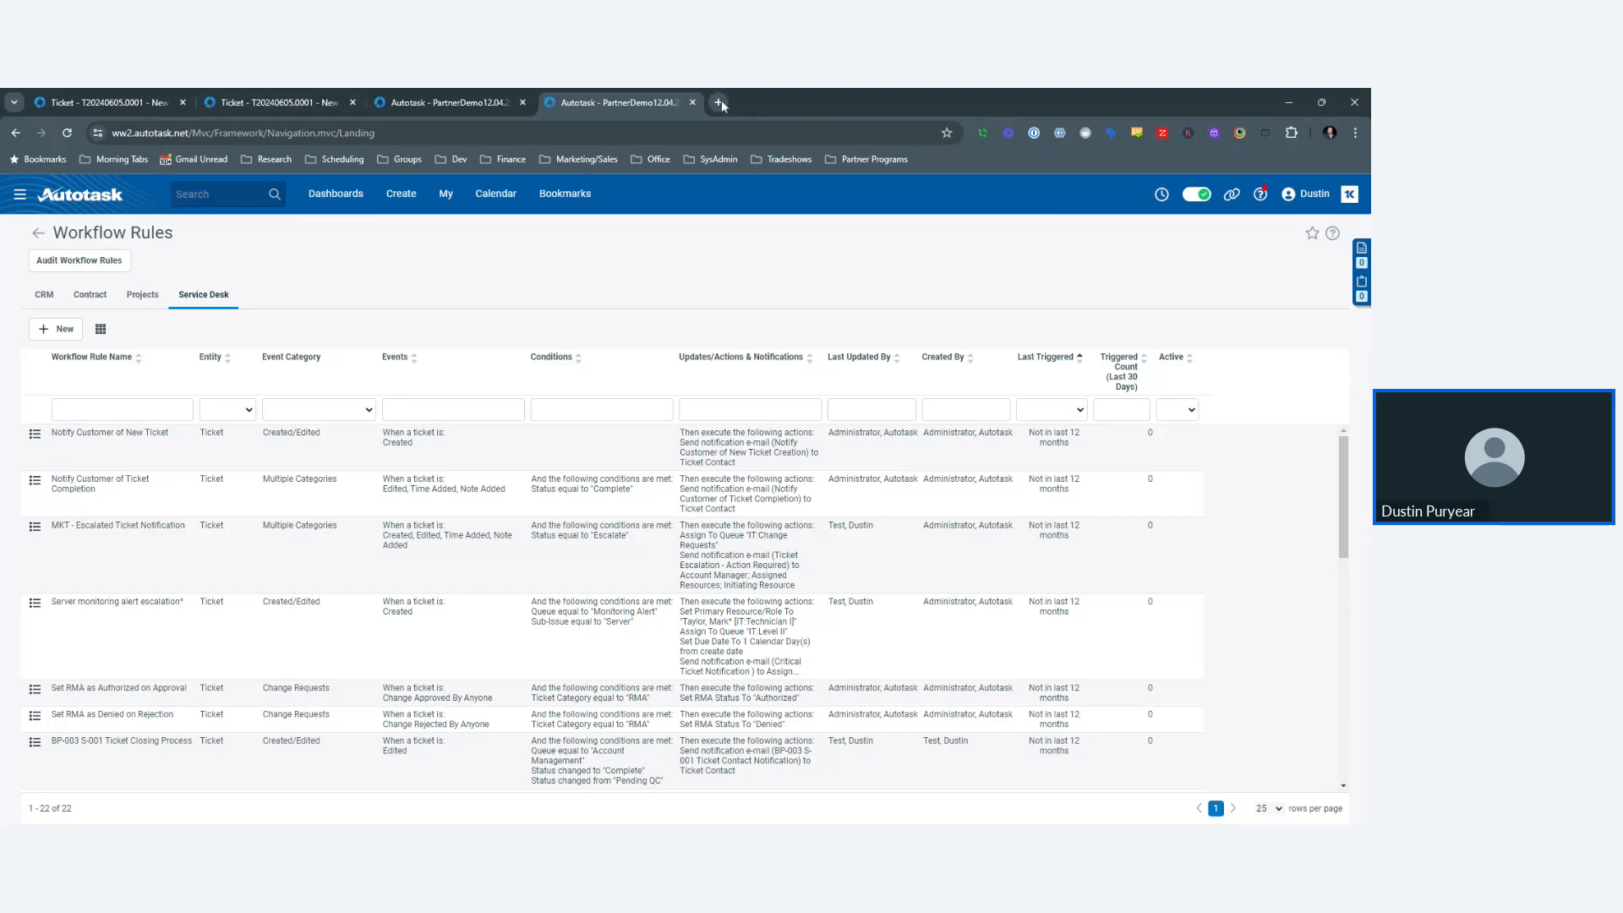
click(411, 100)
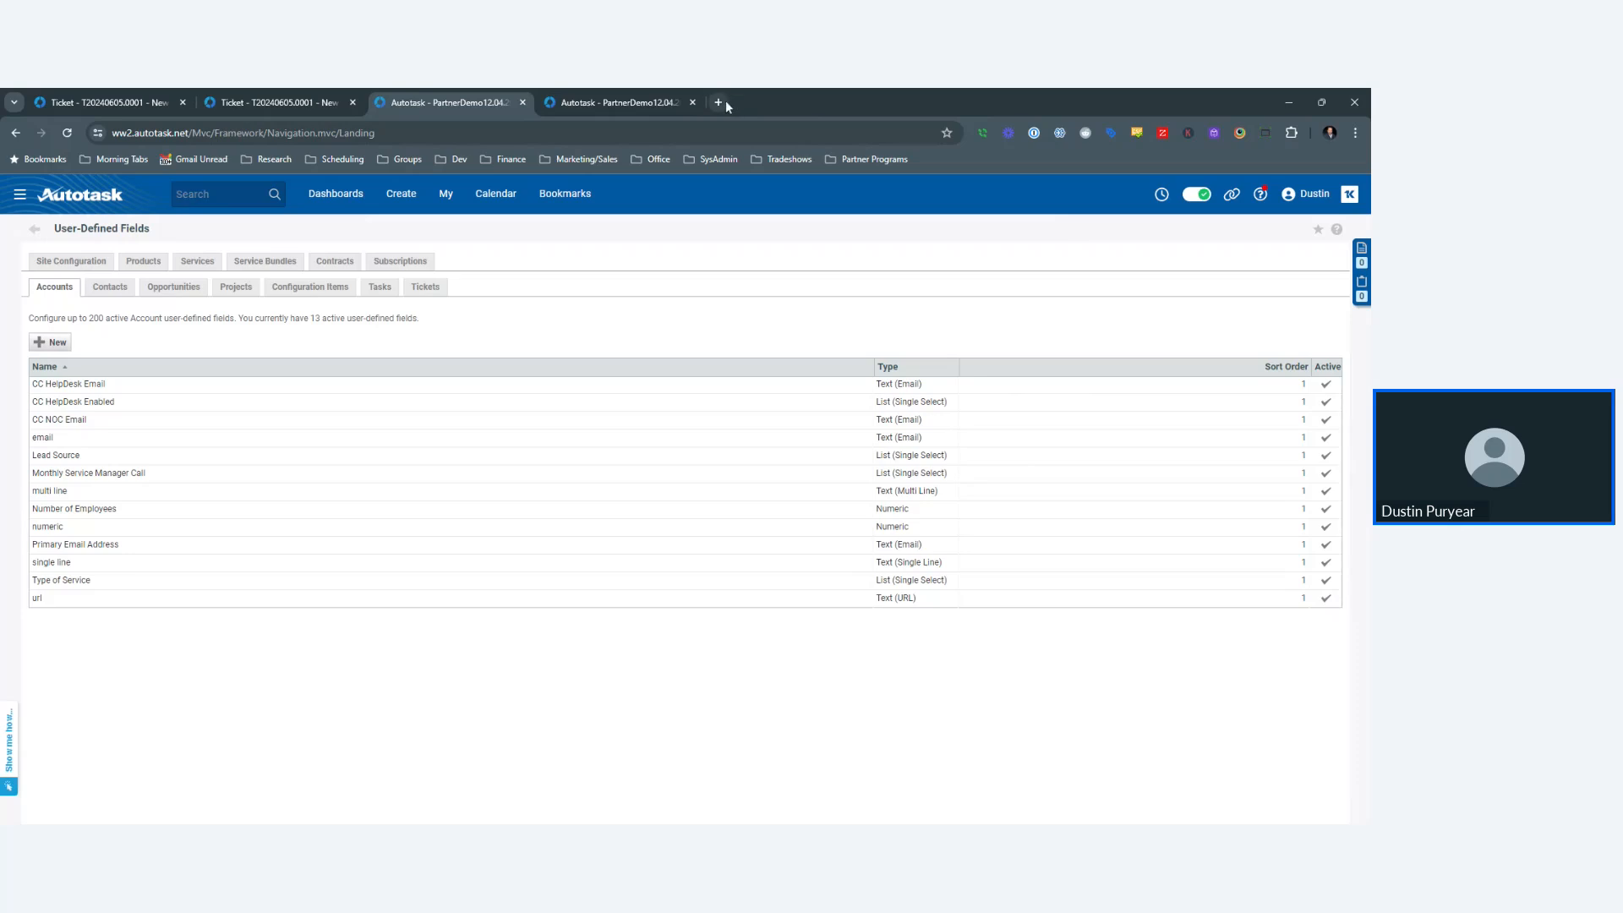